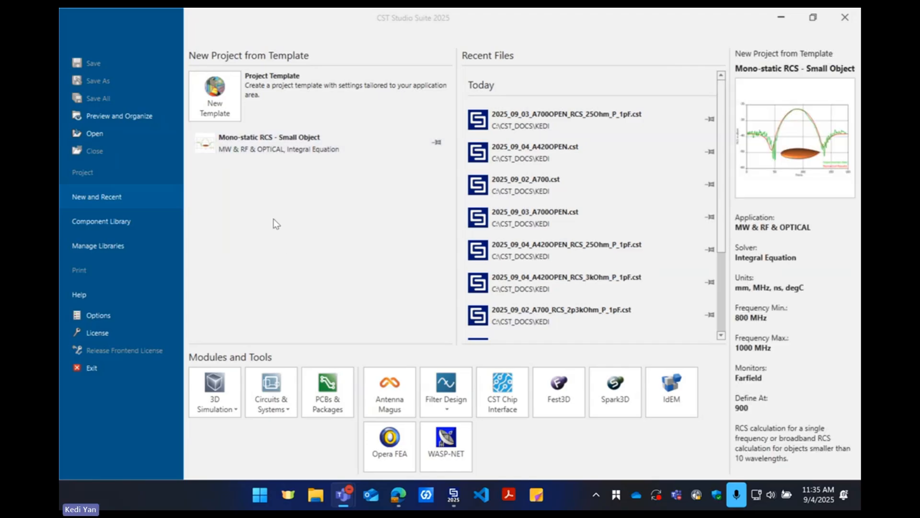
Start a project template for Microwaves & RF/Optical radar applications, using Mono-static RCS, Small Objects and the Integral Equation solver
click(216, 99)
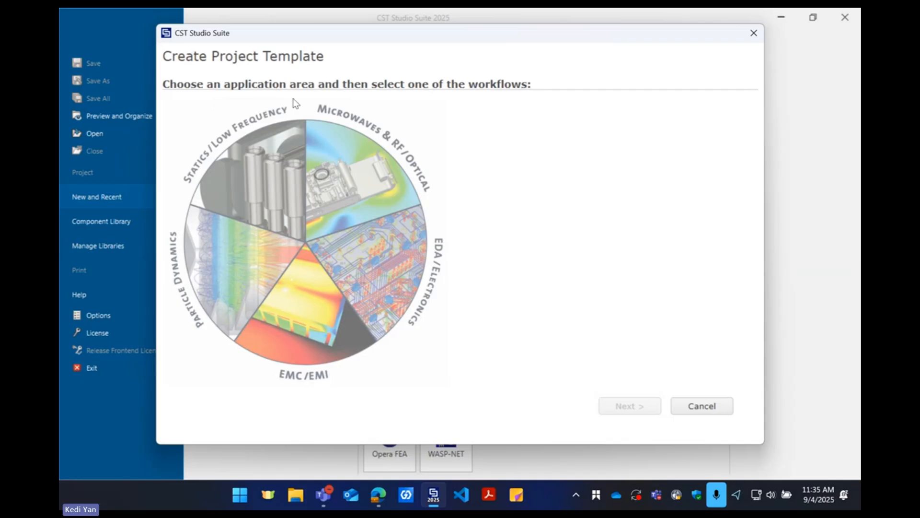
click(357, 175)
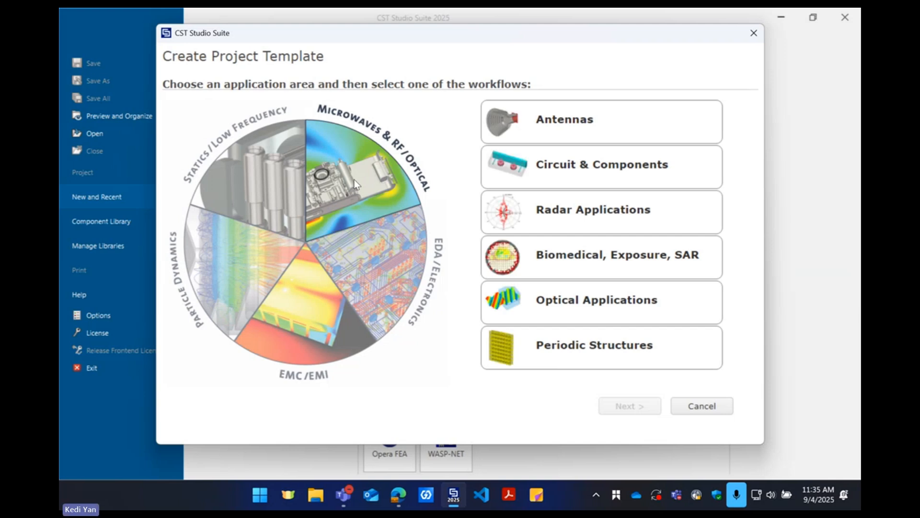
click(562, 227)
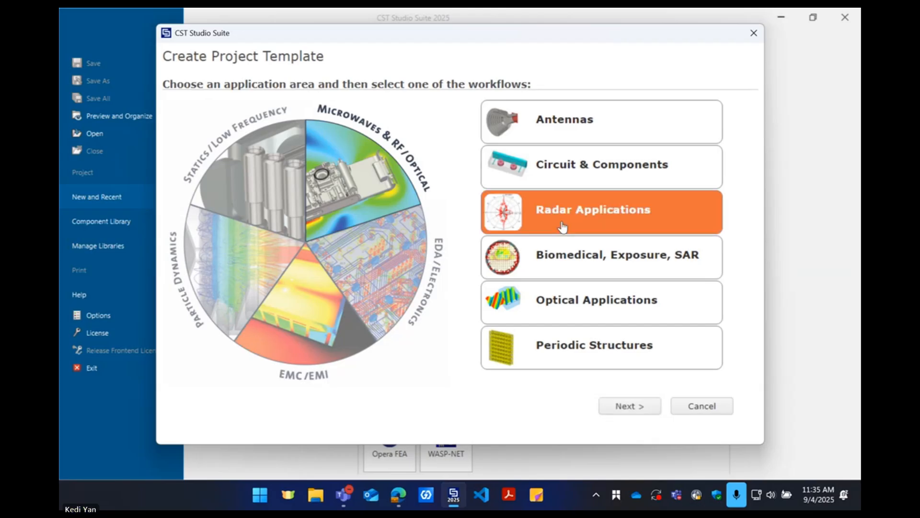
click(641, 407)
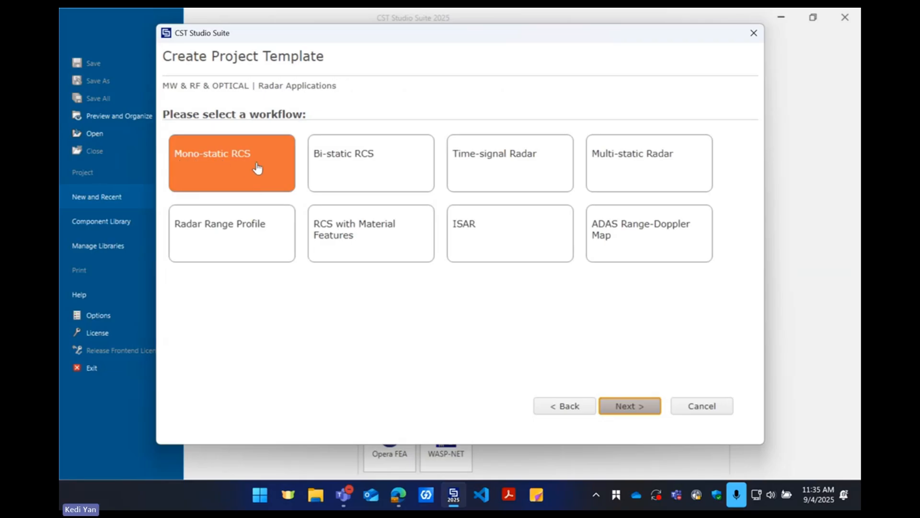
click(617, 406)
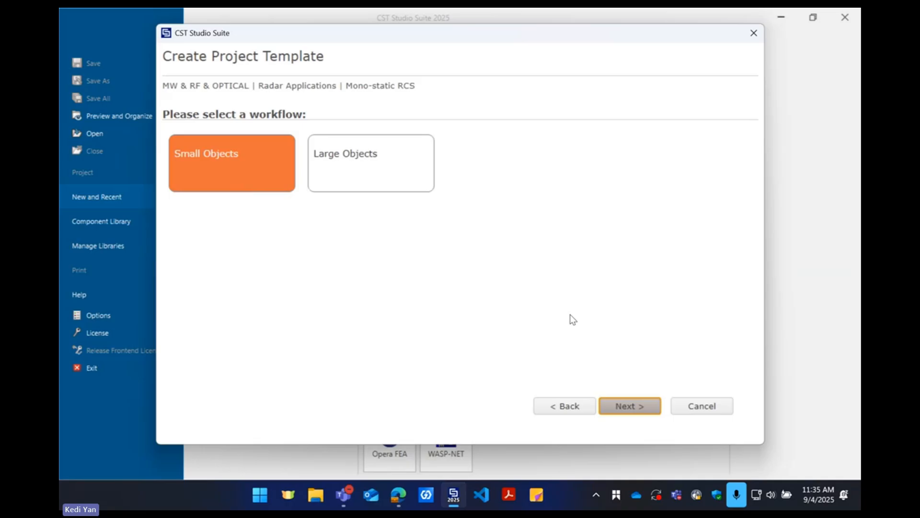
click(625, 407)
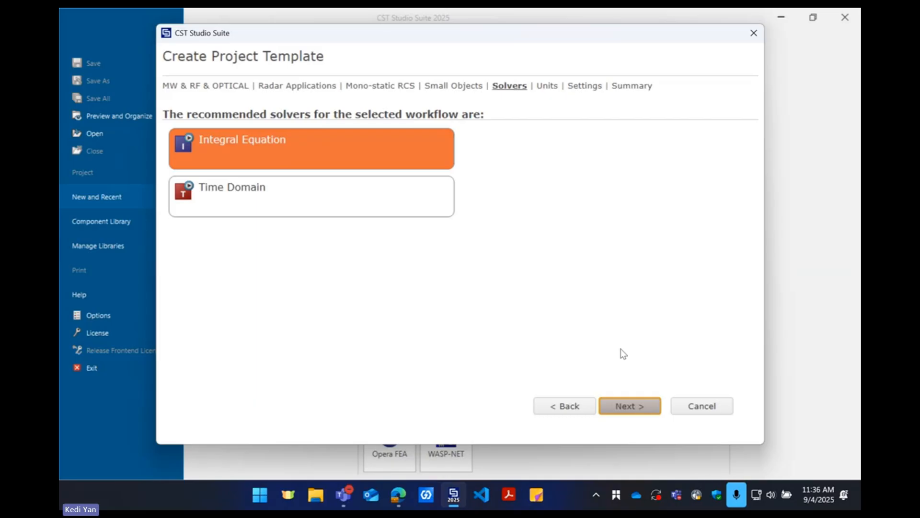
click(633, 406)
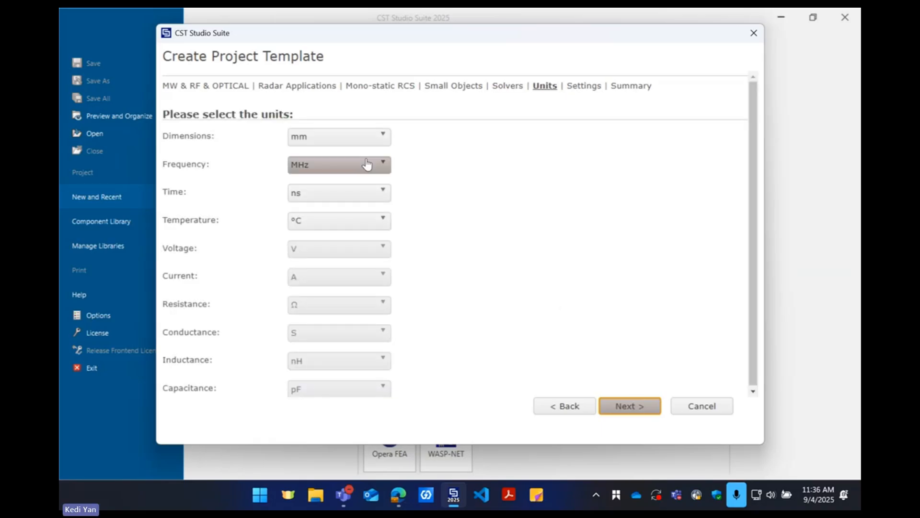
Set the template's frequency unit to GHz and proceed to the frequency settings
click(344, 167)
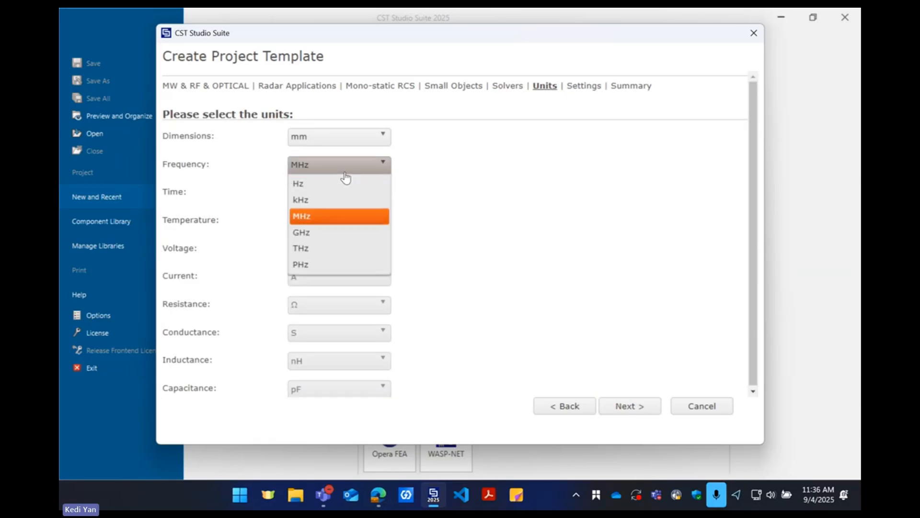
click(338, 232)
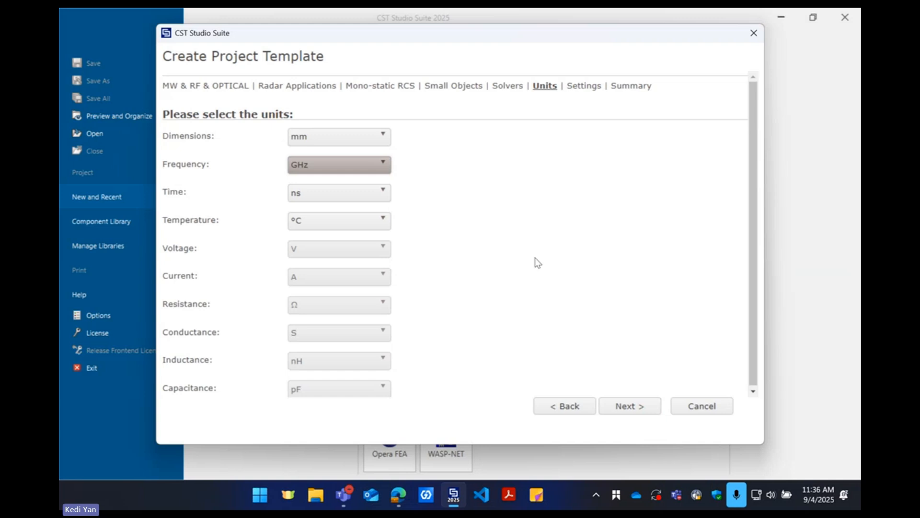
click(631, 406)
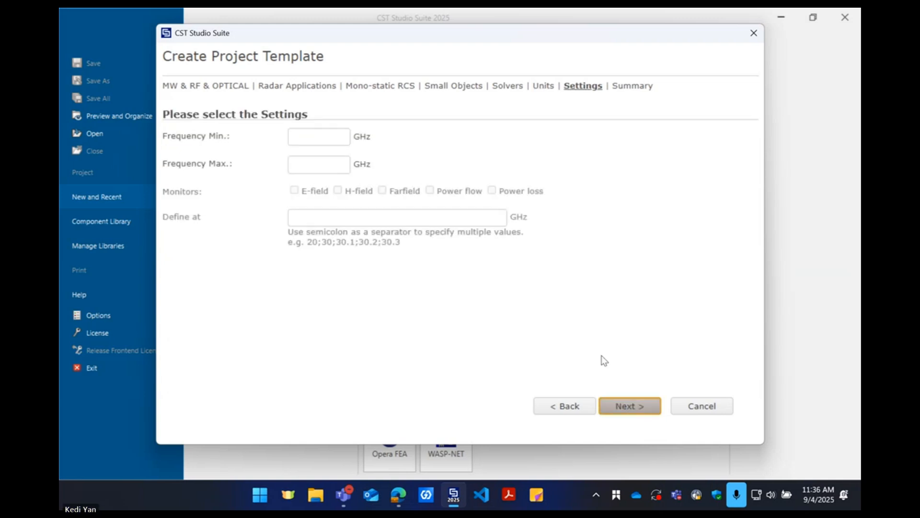
Set the frequency range to 2.2–2.4 GHz with farfield monitors at 2.2;2.3;2.4 GHz, and finish creating the template
click(303, 137)
text(2.2)
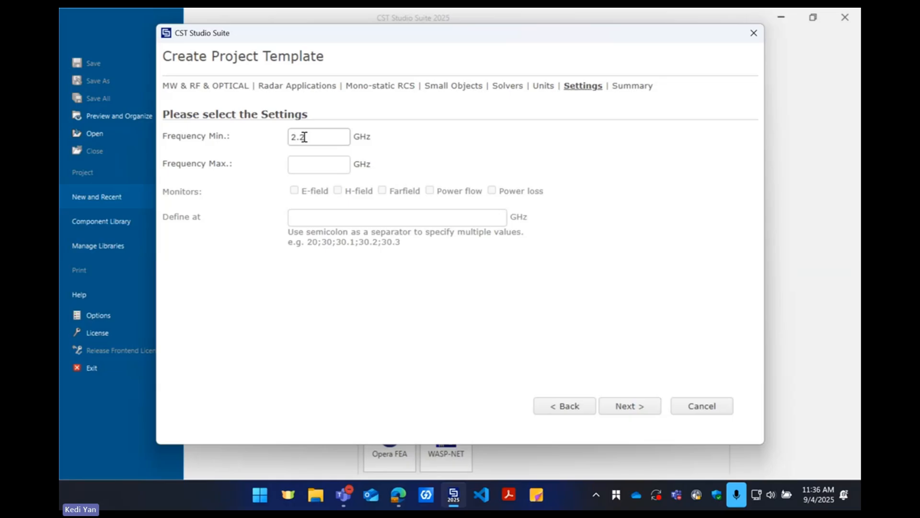
click(318, 167)
text(2.4)
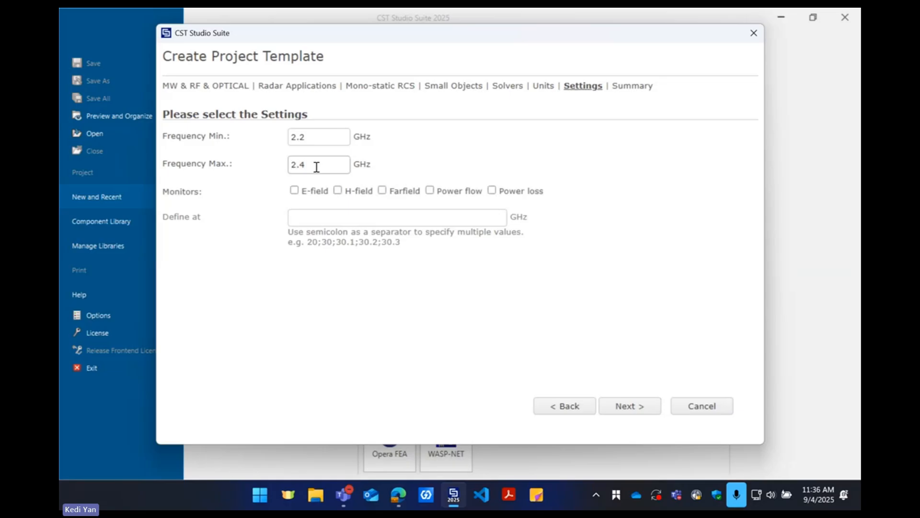
click(382, 192)
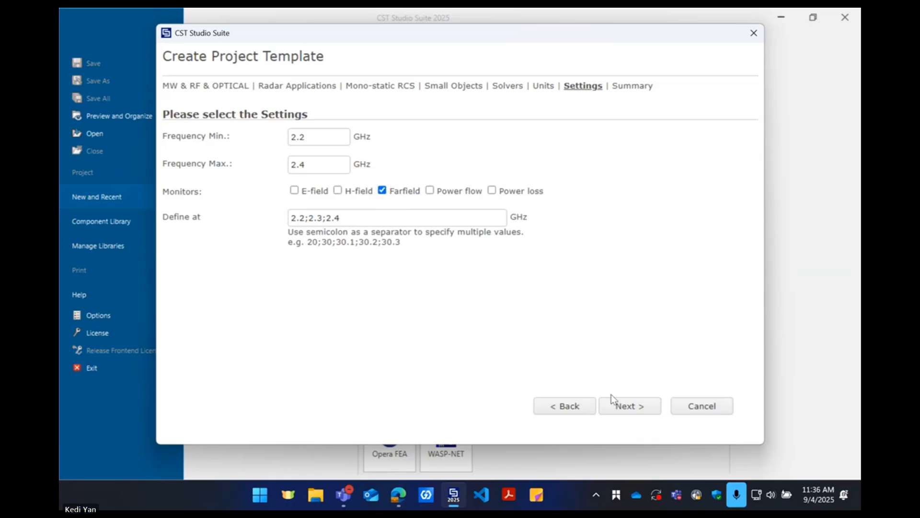
click(618, 412)
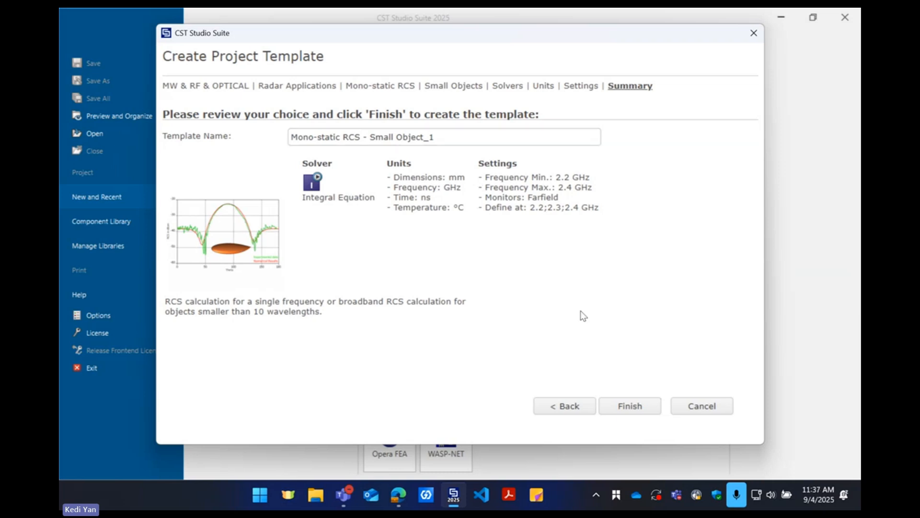
click(636, 407)
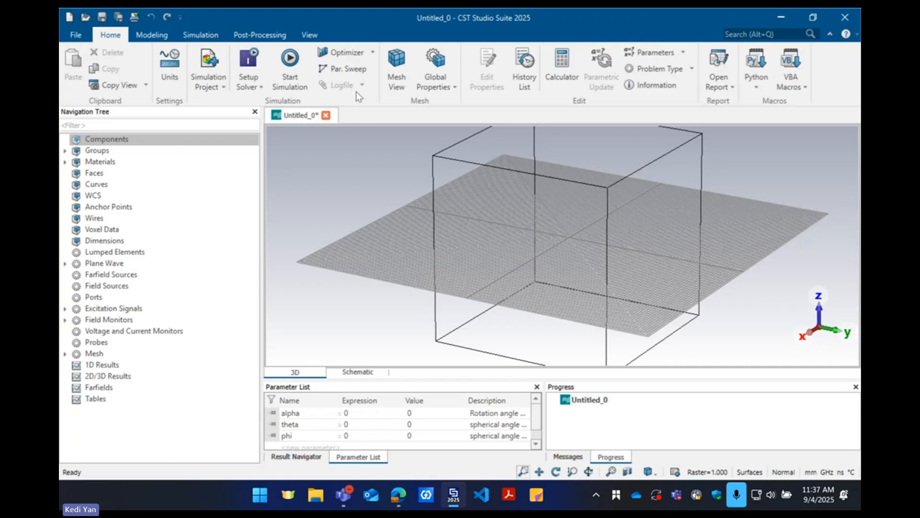
Try the Y-axis-up view orientation and return to Z-axis-up views
click(309, 36)
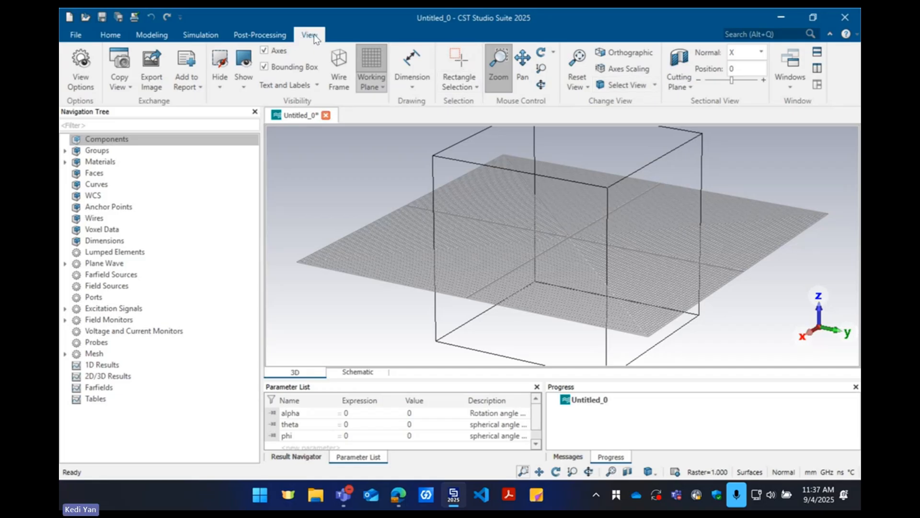
click(655, 85)
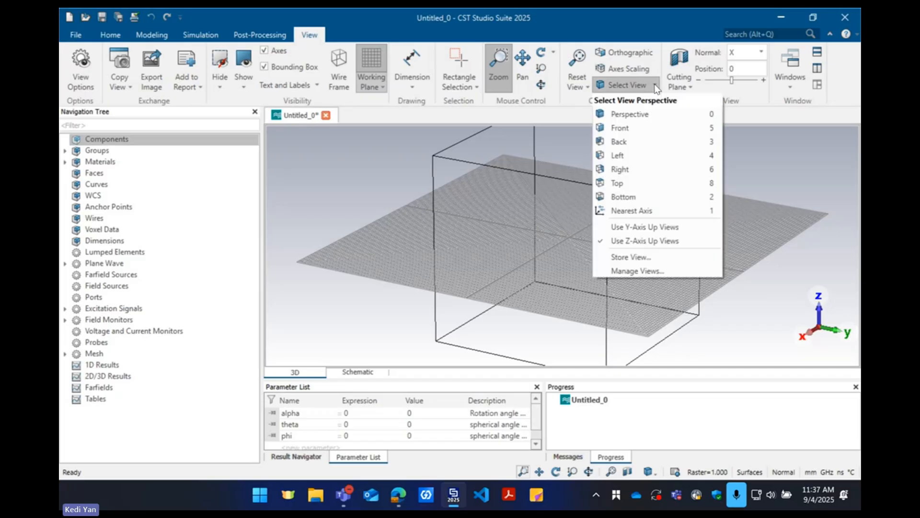
click(658, 228)
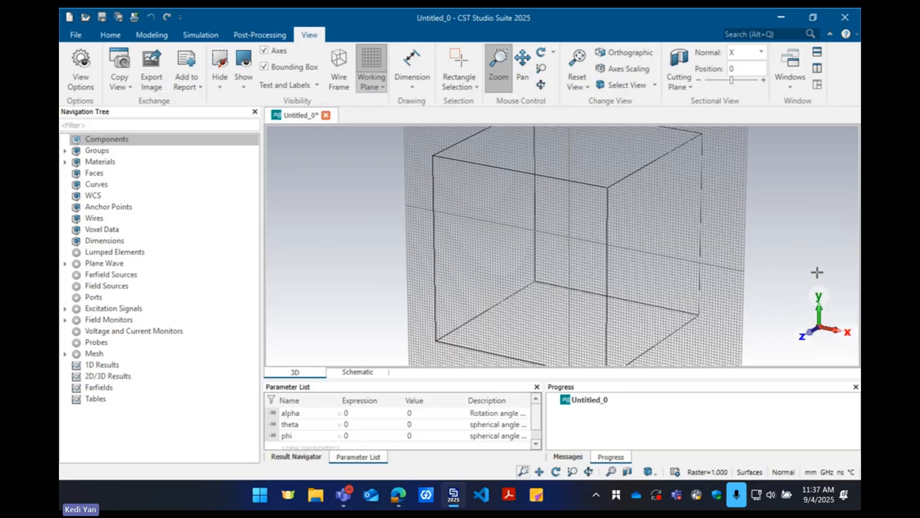
click(653, 85)
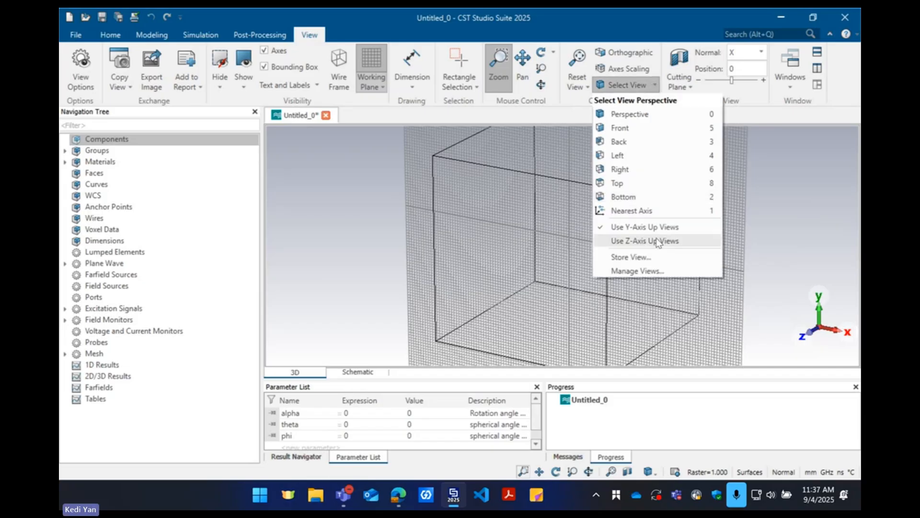
click(623, 241)
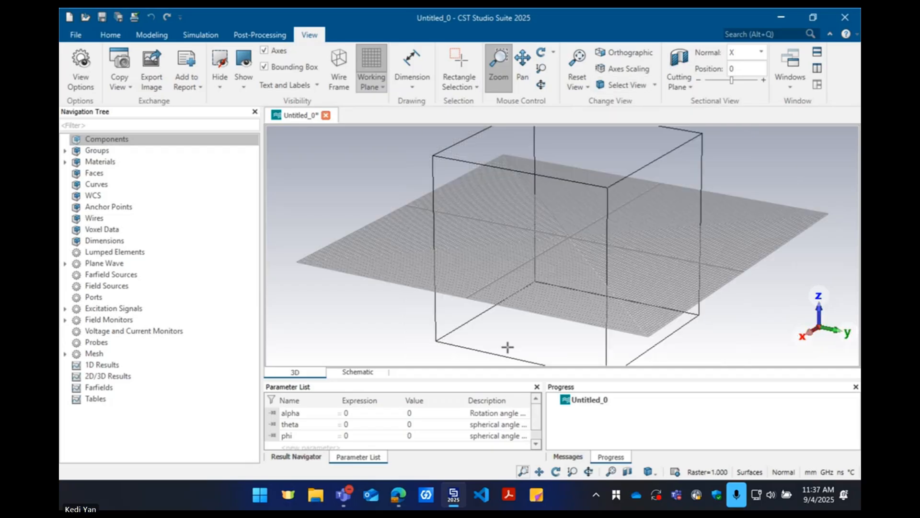
Switch to the Edge browser, examine the theta and phi directions in the spherical coordinate diagram, and minimize the browser
mouse_move(399, 491)
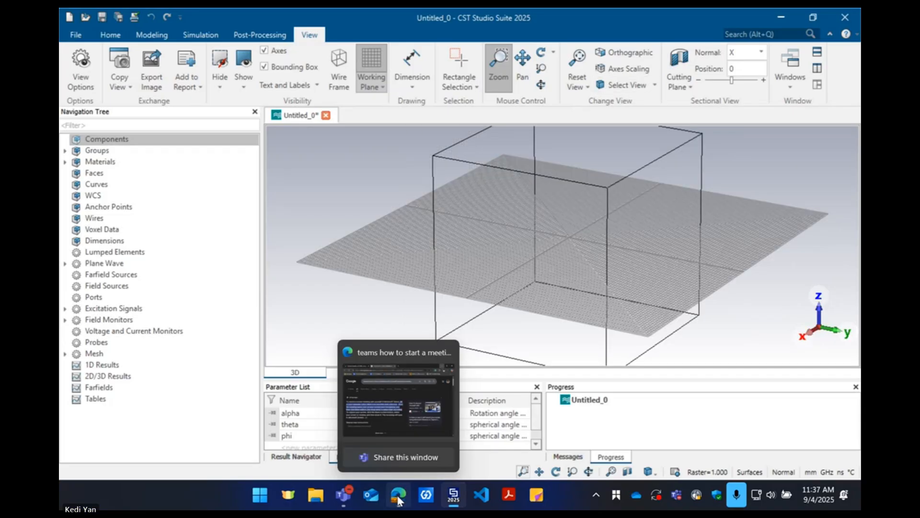
click(392, 425)
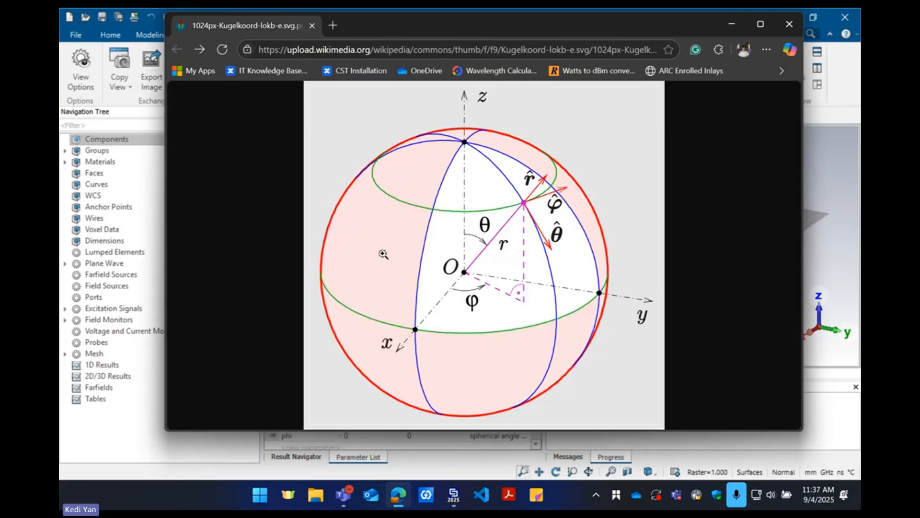
drag(603, 33, 496, 53)
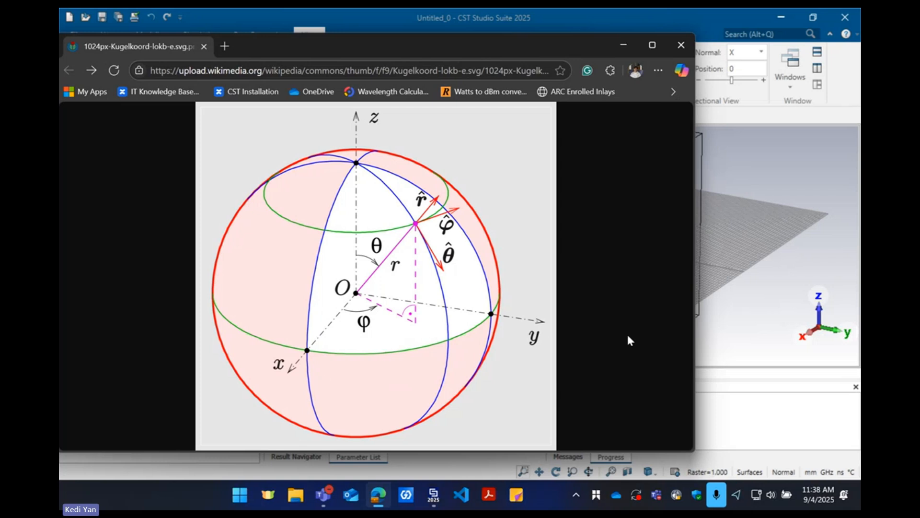
click(623, 46)
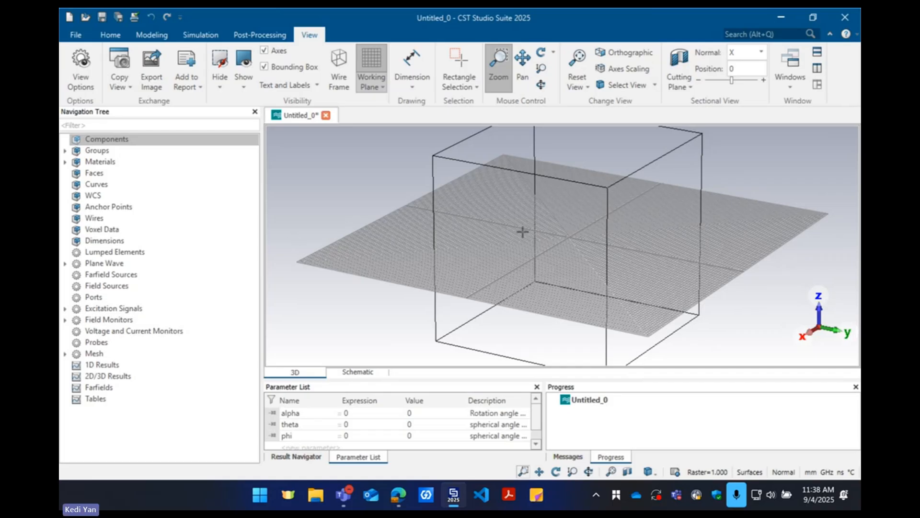
Start a Z-oriented cylinder named dipole_1 with an outer radius of 0.5 mm
click(148, 35)
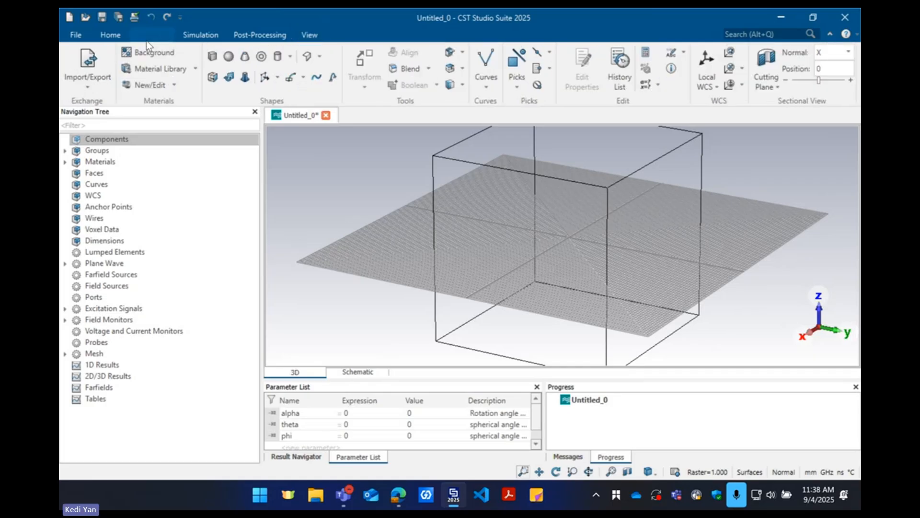
click(277, 57)
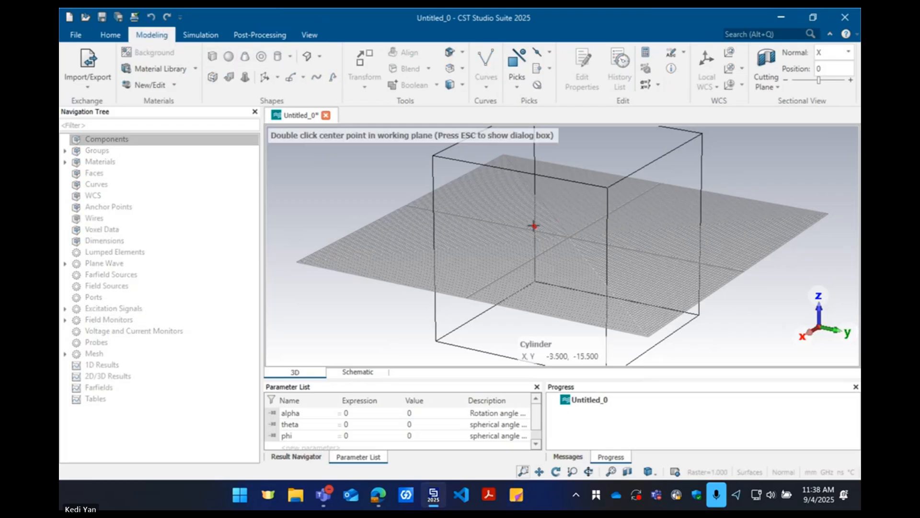
double_click(575, 232)
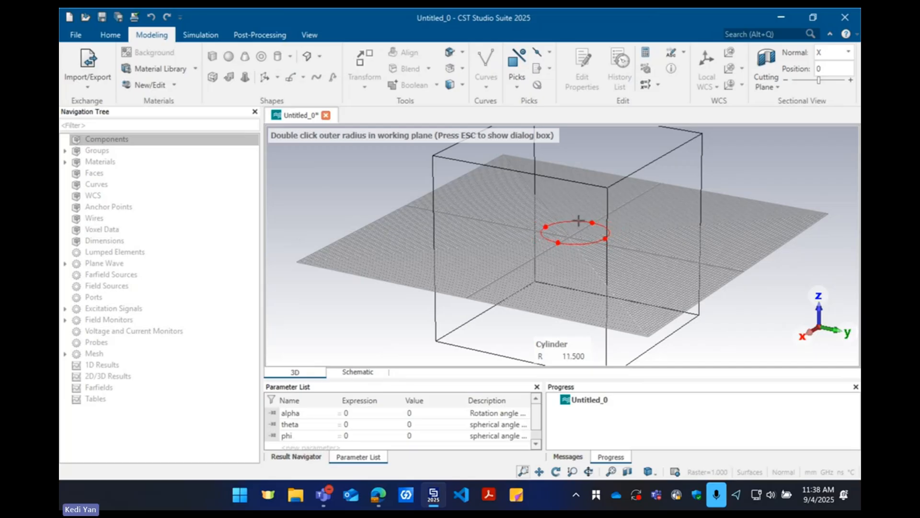
key(Escape)
drag(710, 106, 570, 128)
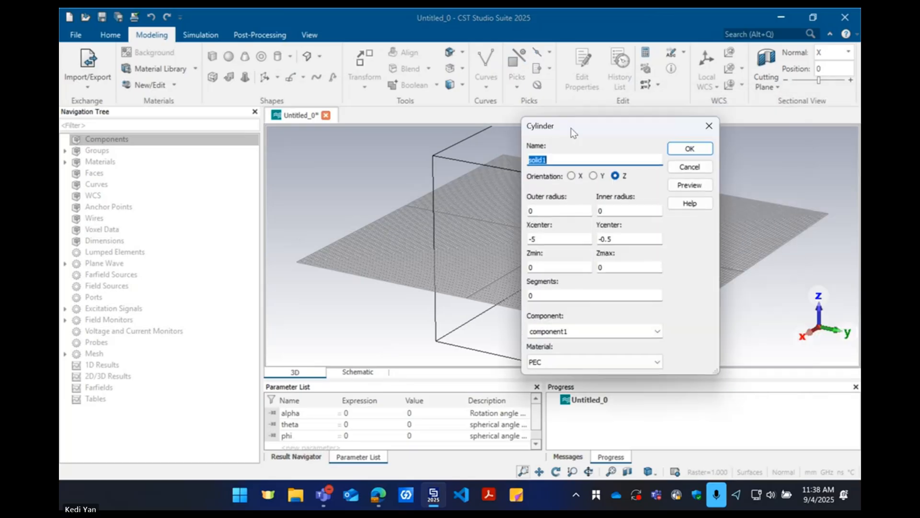
text(dipole_)
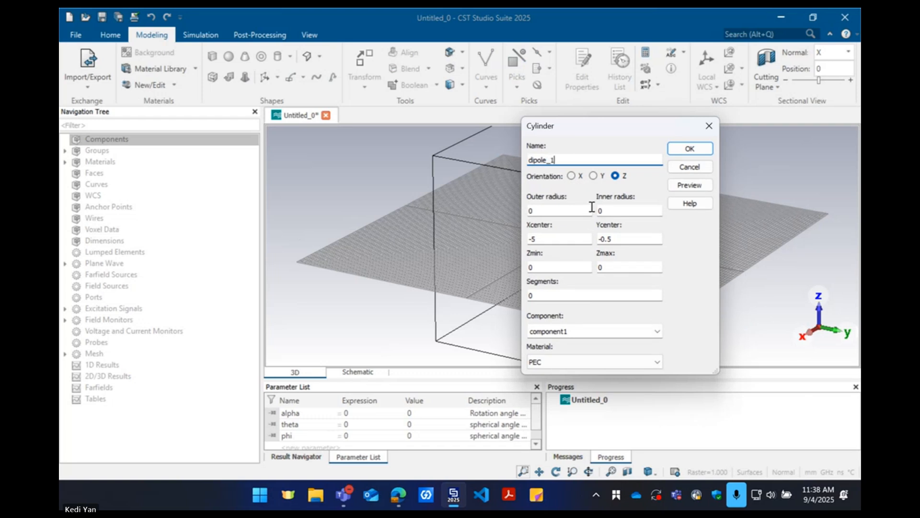
click(619, 211)
double_click(565, 209)
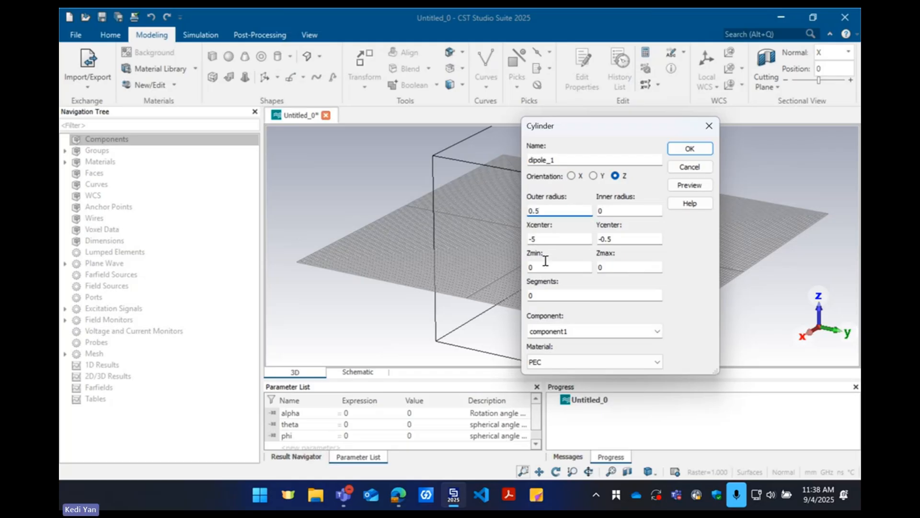
Center the cylinder at X 0, Y 0, spanning Z 0.5 to 30 mm, and create it as PEC in component Dipole
click(551, 238)
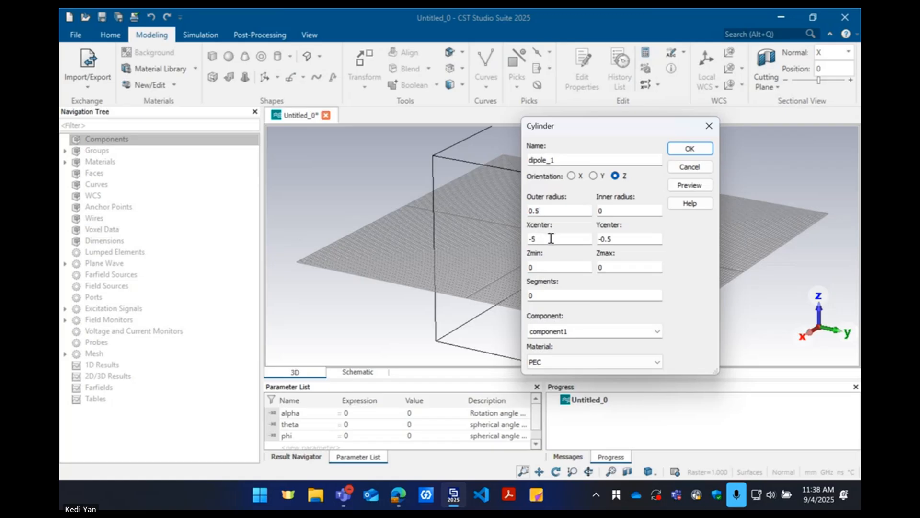
key(Tab)
text(0)
key(Tab)
key(Tab)
double_click(585, 328)
text(Dipole)
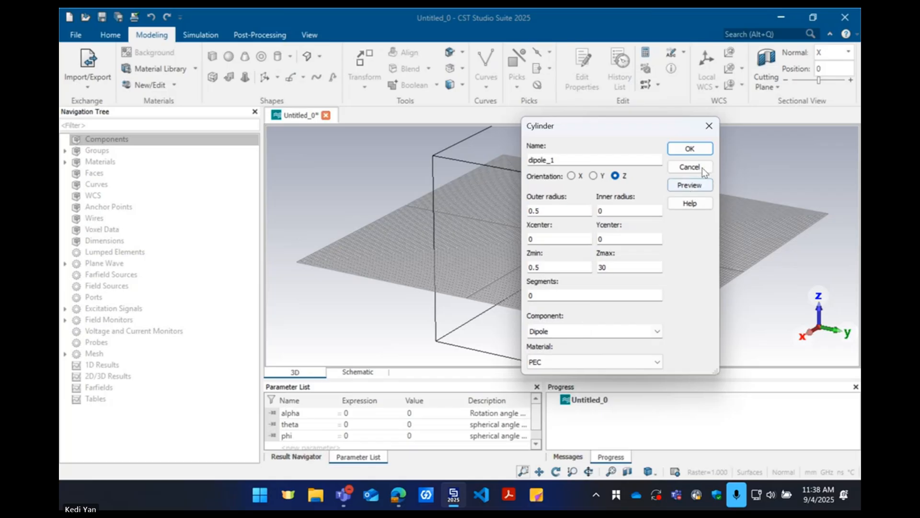
click(690, 148)
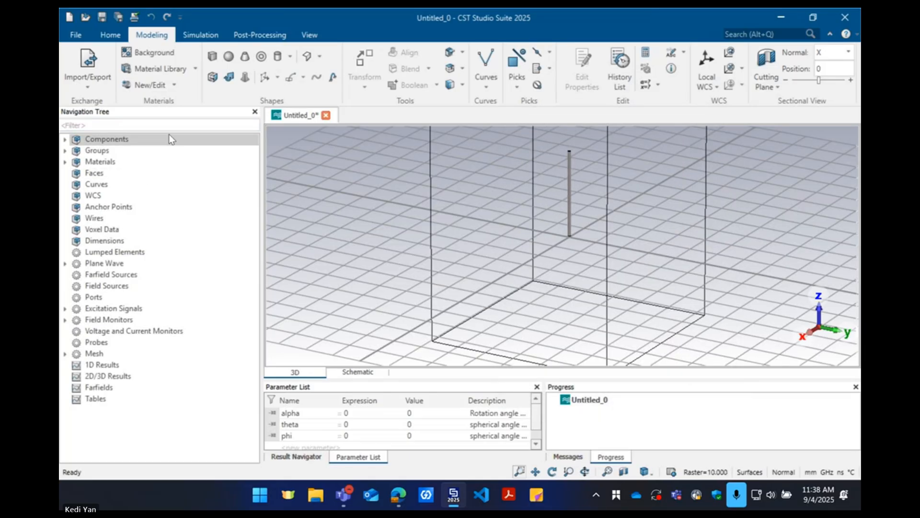
Start a second Z-oriented cylinder named dipole_2 with an outer radius of 5 mm
click(276, 56)
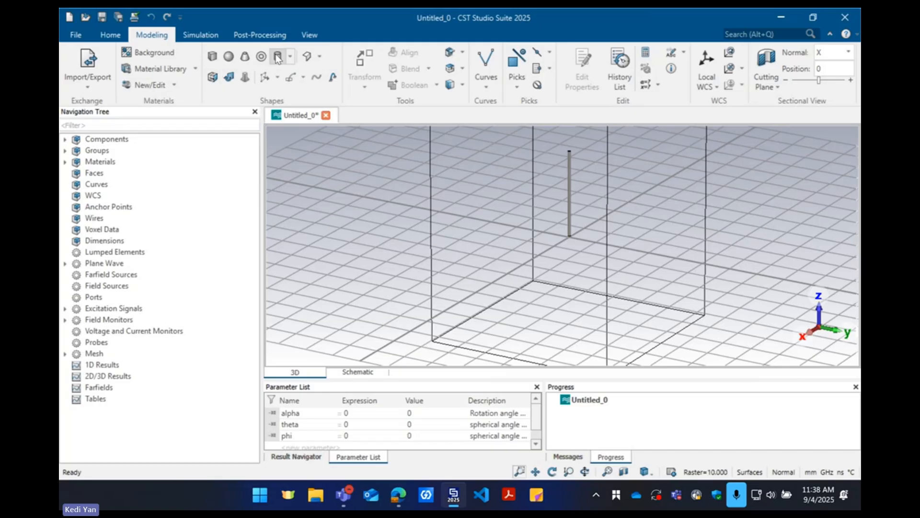
double_click(561, 241)
key(Escape)
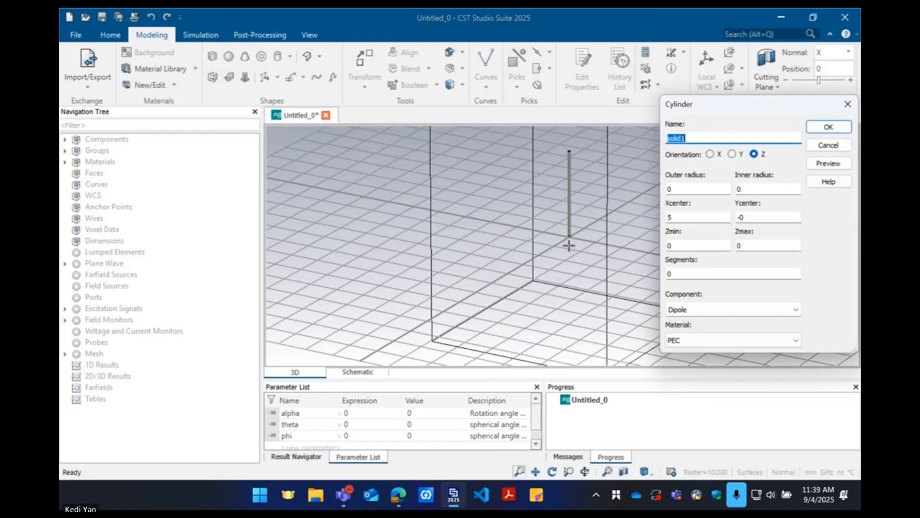
text(dipole_2)
click(698, 190)
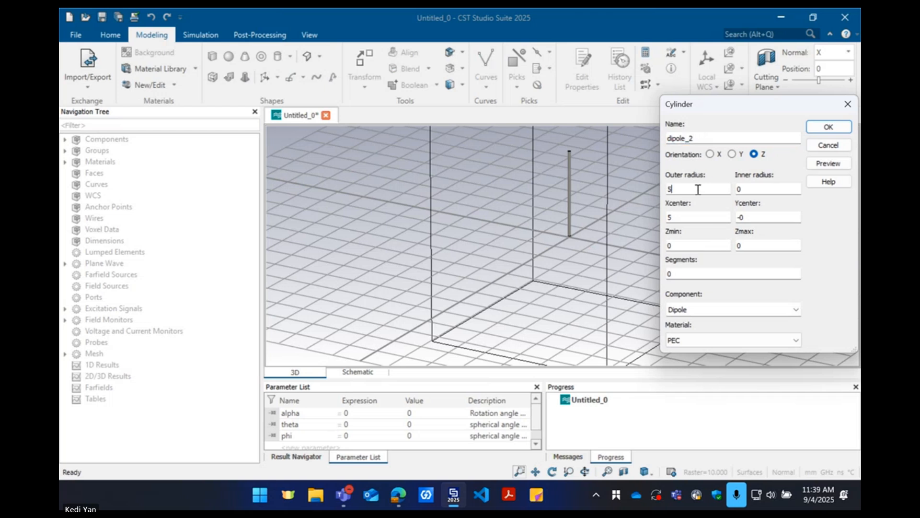
Center dipole_2 at X 0, Y 0, spanning Z -30 to -0.5 mm, and create it as PEC in component Dipole
click(693, 218)
text(0)
key(Tab)
text(0)
key(Tab)
text(-30)
key(Tab)
text(-0.5)
click(829, 127)
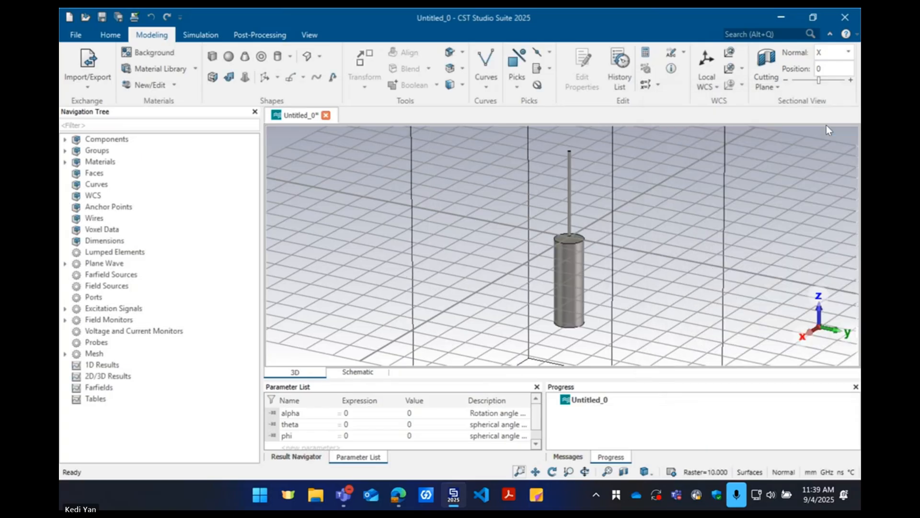
Expand the Dipole component and check the cylinder definition of dipole_1 without changing it
double_click(127, 139)
double_click(127, 148)
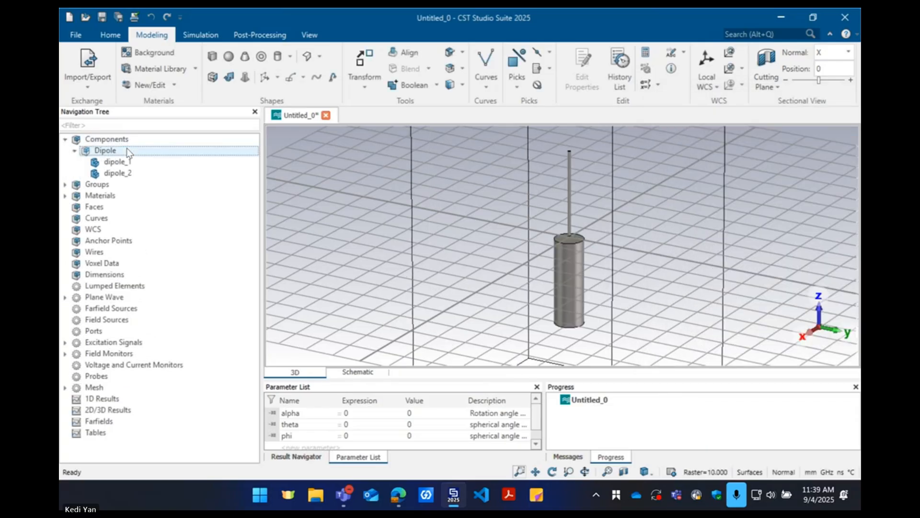
double_click(117, 162)
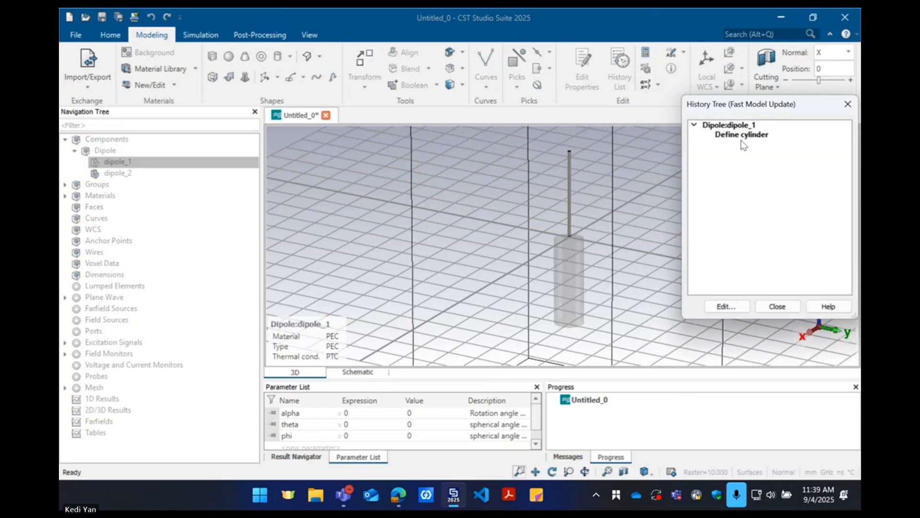
double_click(741, 139)
key(Escape)
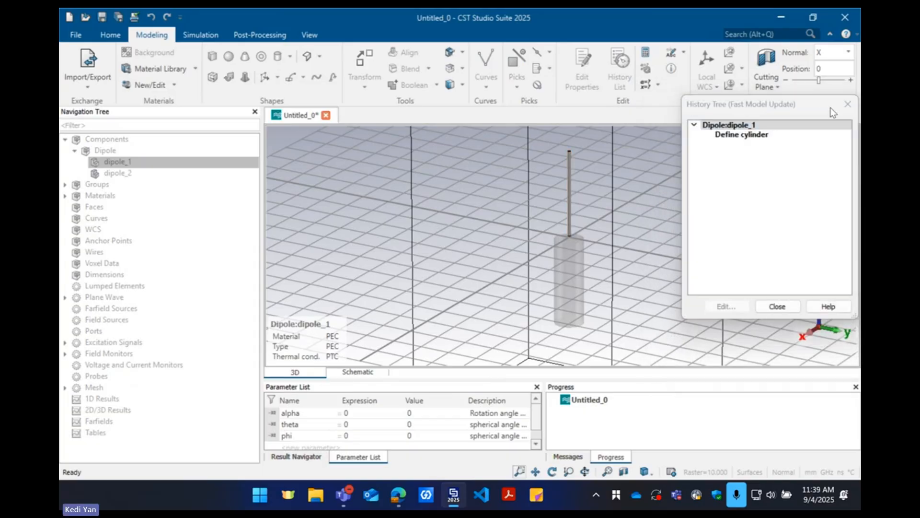
click(840, 108)
Edit the cylinder definition of dipole_2 and set its outer radius to 0.5 mm
double_click(117, 172)
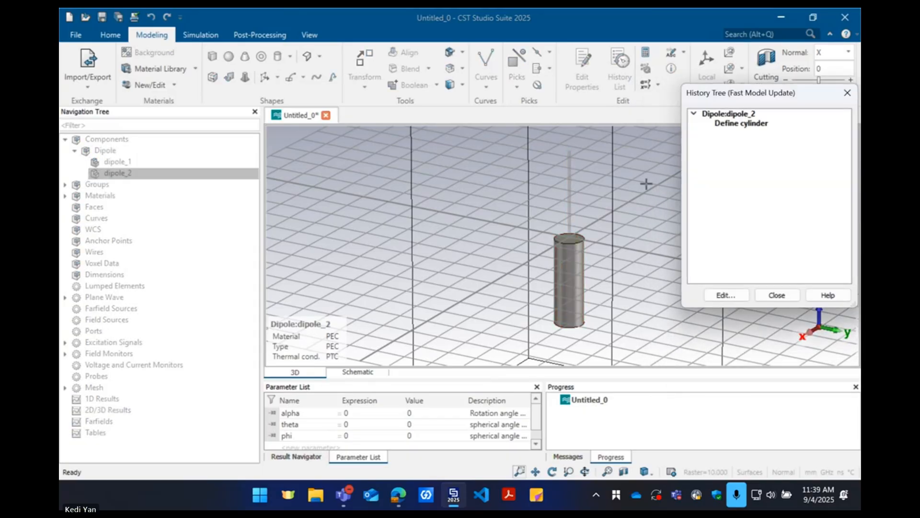
double_click(738, 126)
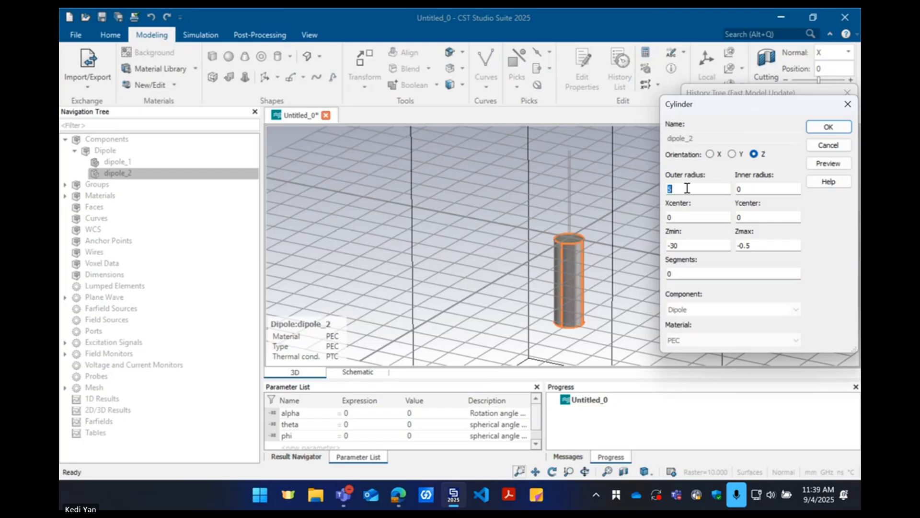
double_click(687, 188)
text(0.5)
key(Return)
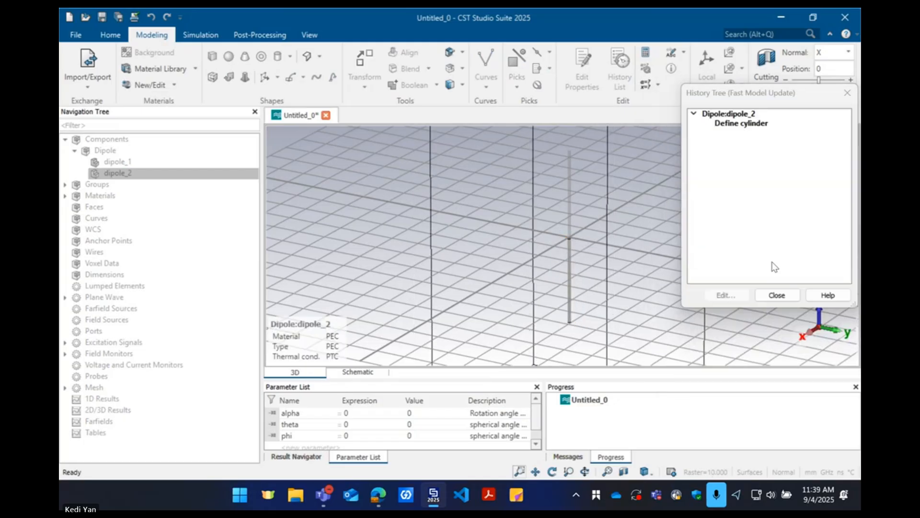
click(773, 293)
Inspect the Dipole component and its dipole_1 cylinder in the model, and collapse the component tree
click(149, 140)
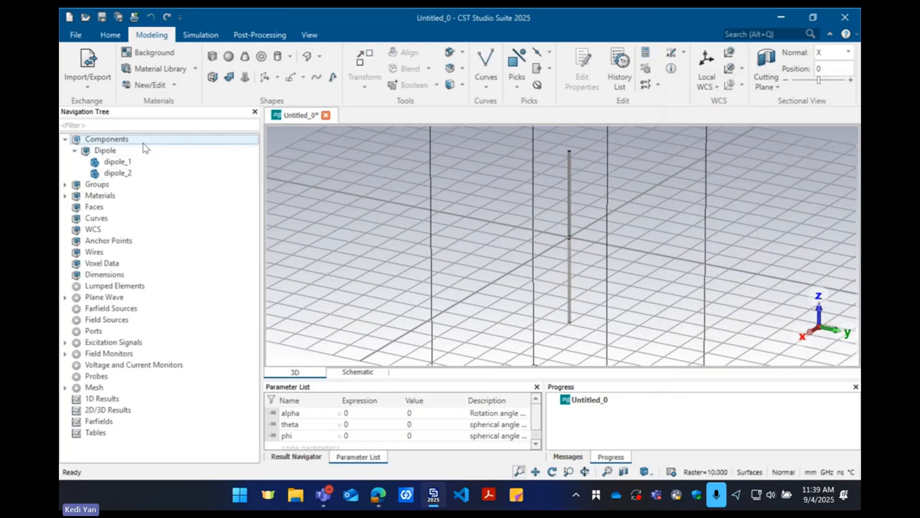
click(148, 151)
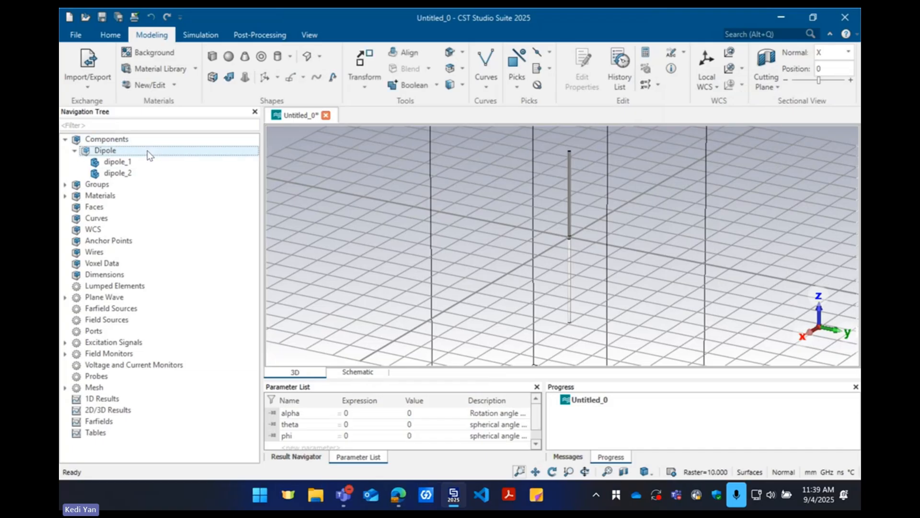
click(143, 163)
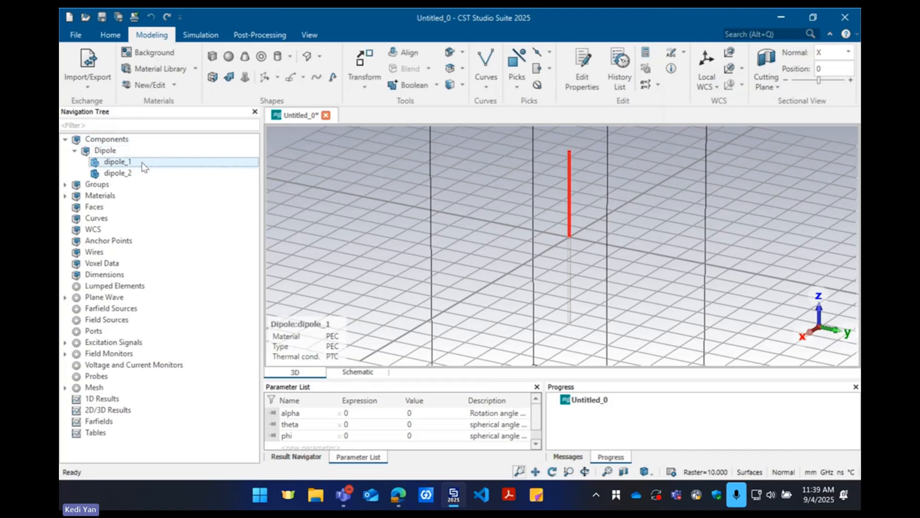
double_click(115, 152)
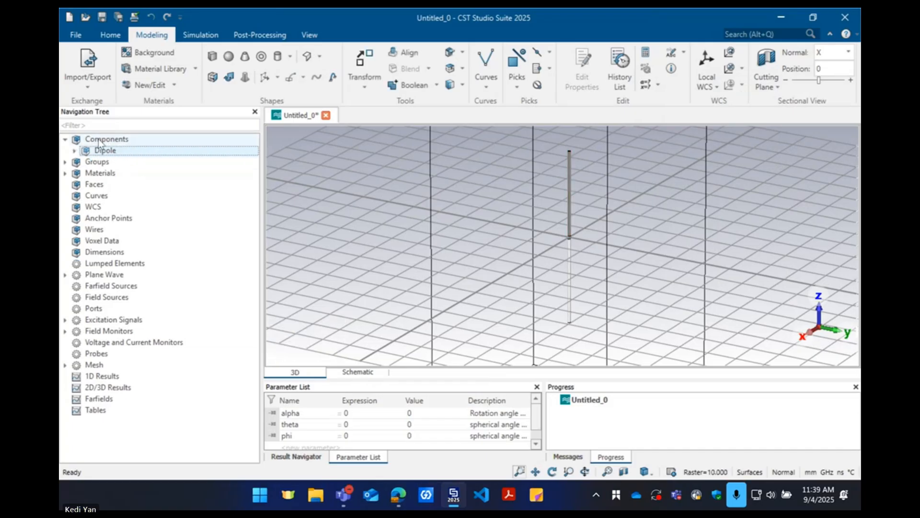
double_click(98, 139)
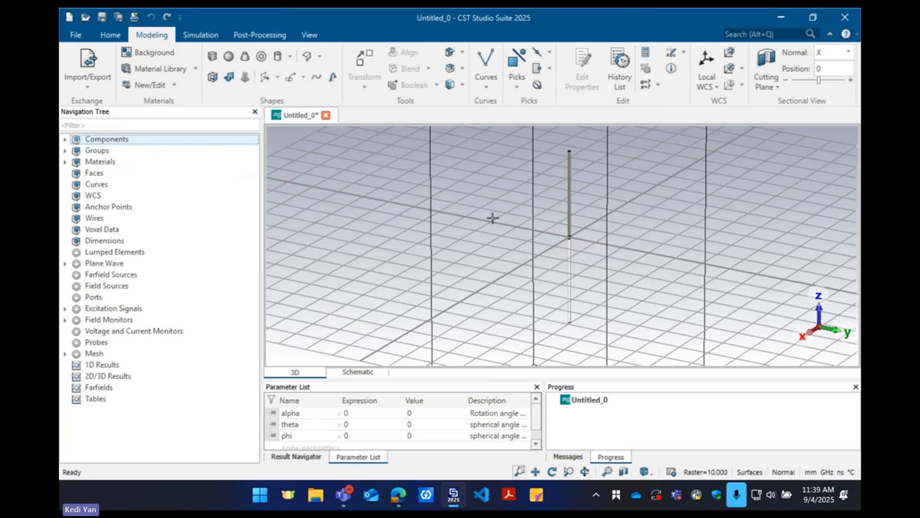
scroll(492, 218, down, 1)
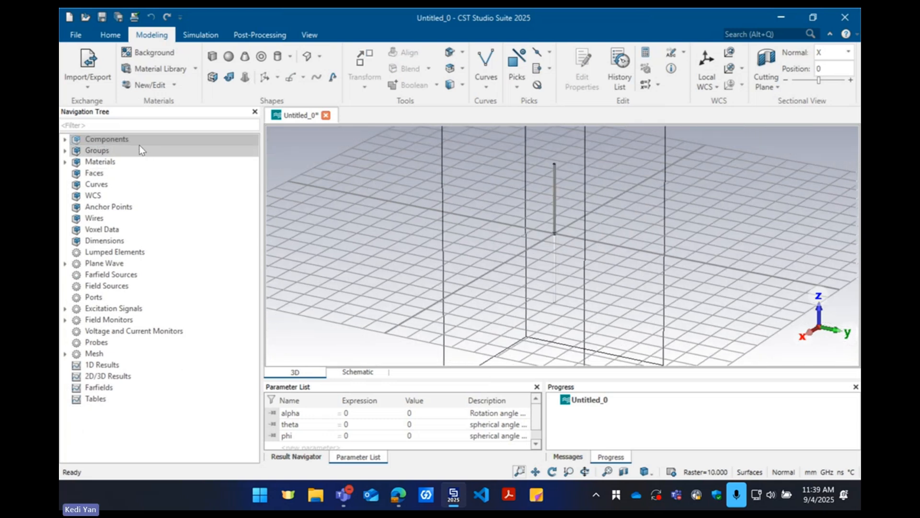
click(139, 142)
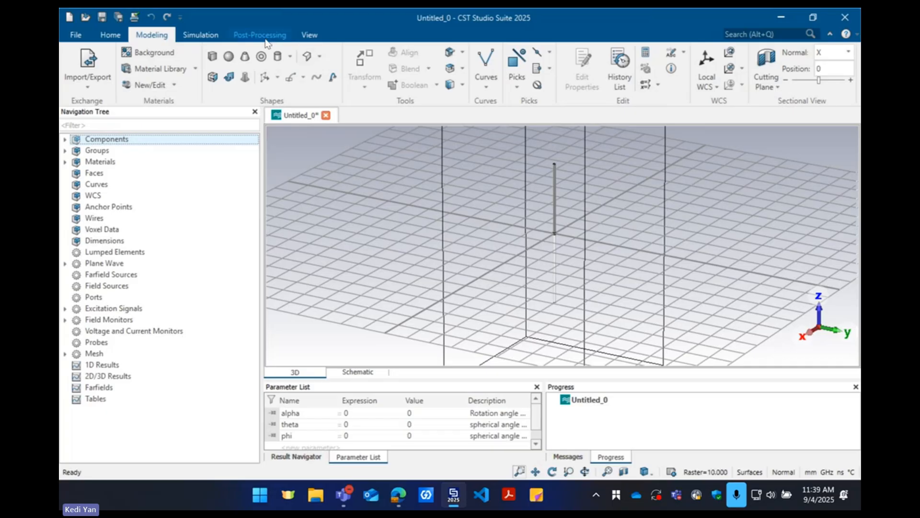
Review the simulation frequency range settings and accept them as they are
click(201, 37)
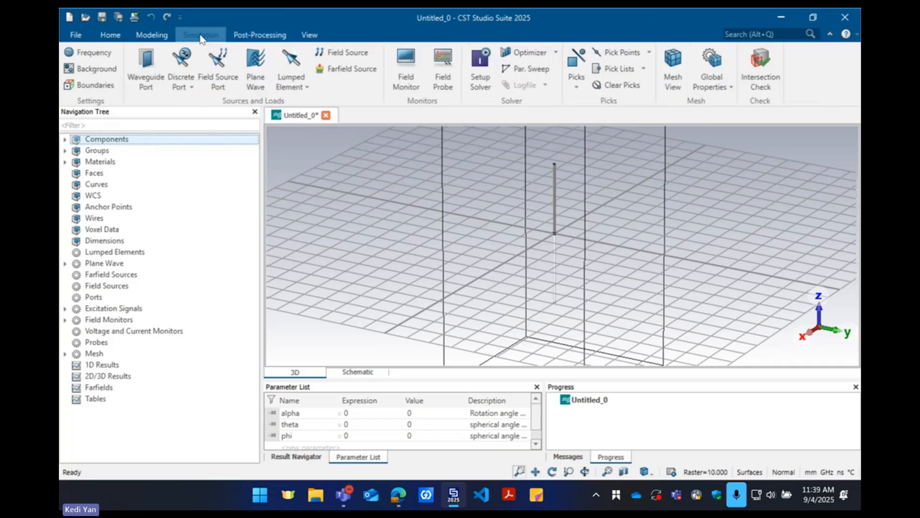
click(96, 53)
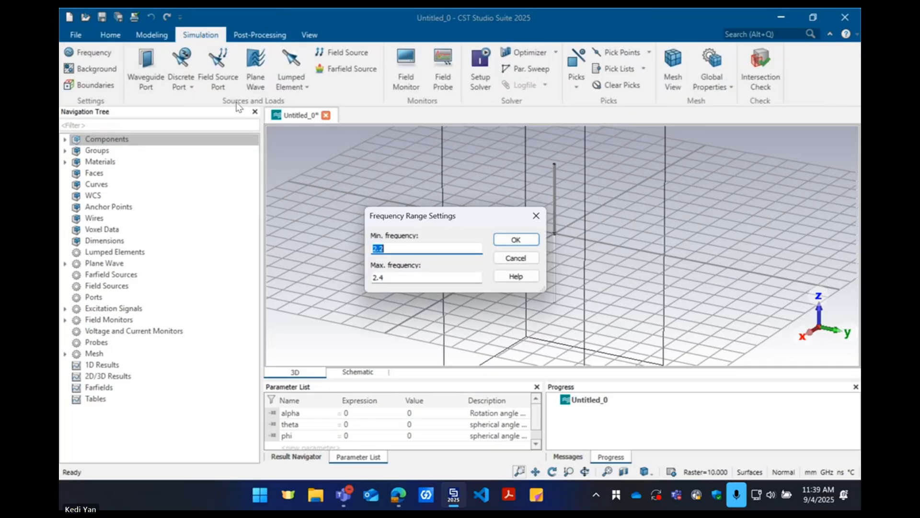
drag(417, 223, 349, 176)
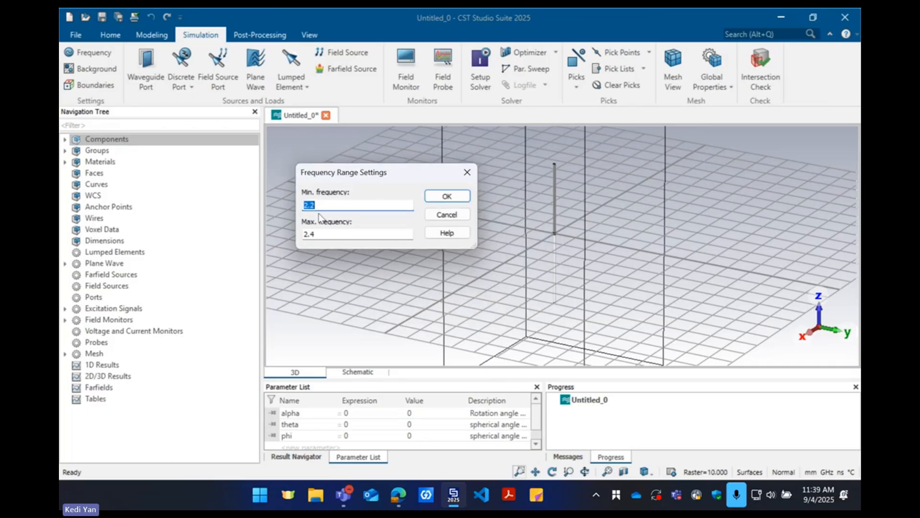
key(Return)
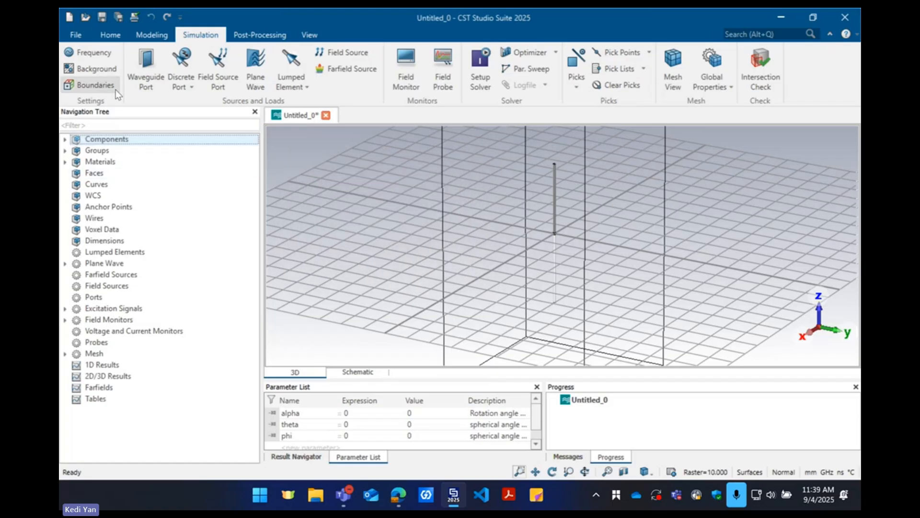
Apply the background's surrounding space in all directions with a distance of 0.0, keeping the Normal material type
click(103, 72)
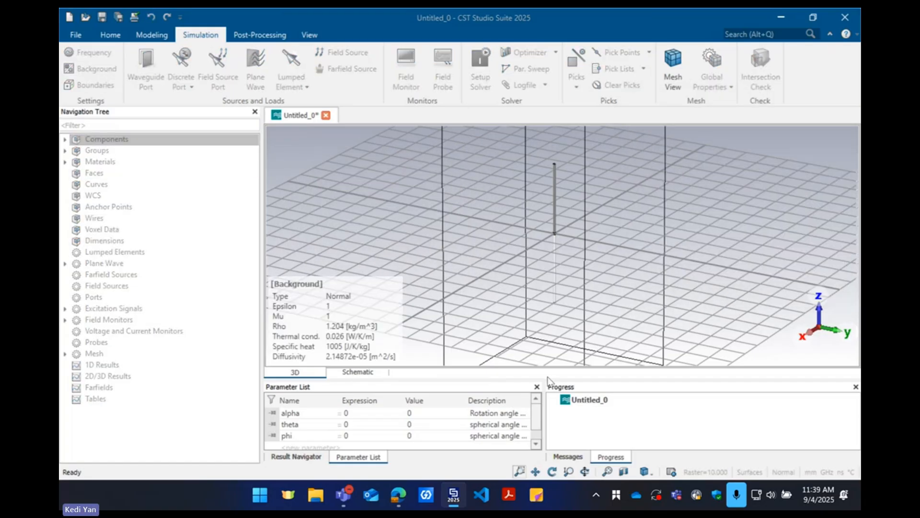
click(445, 494)
click(452, 496)
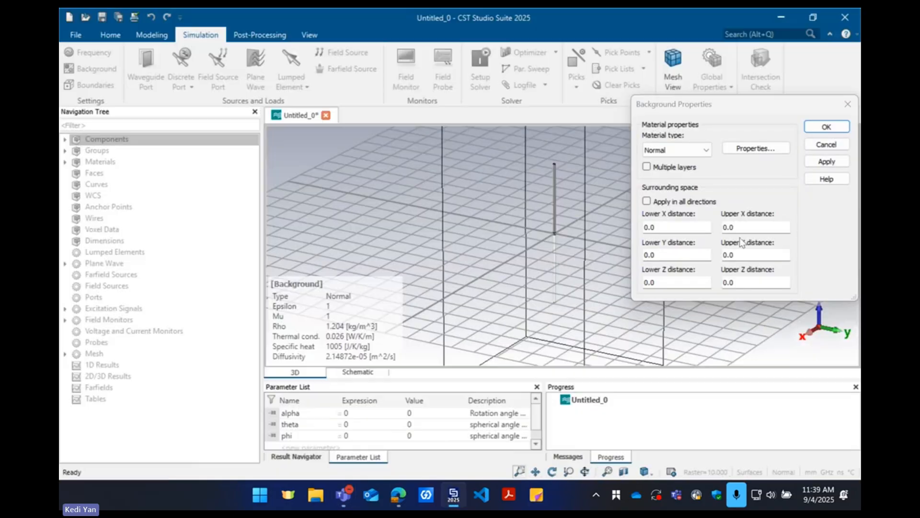
click(661, 118)
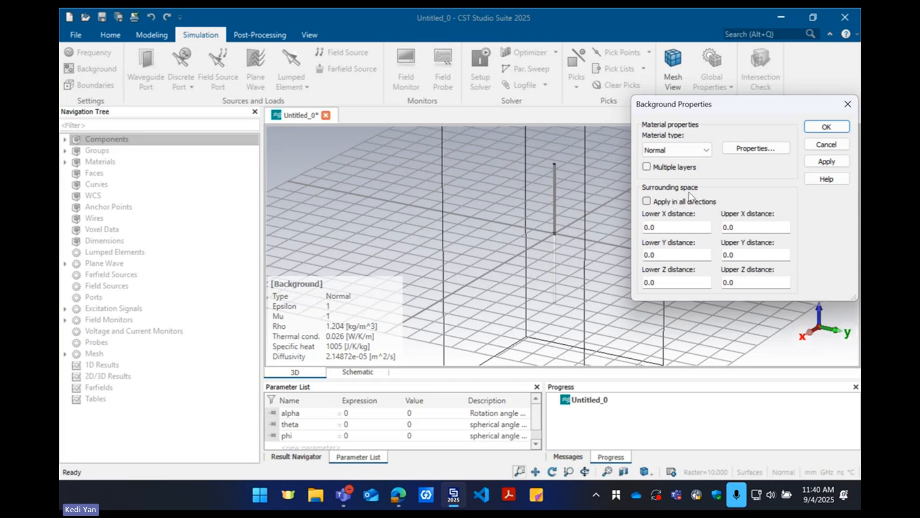
click(672, 204)
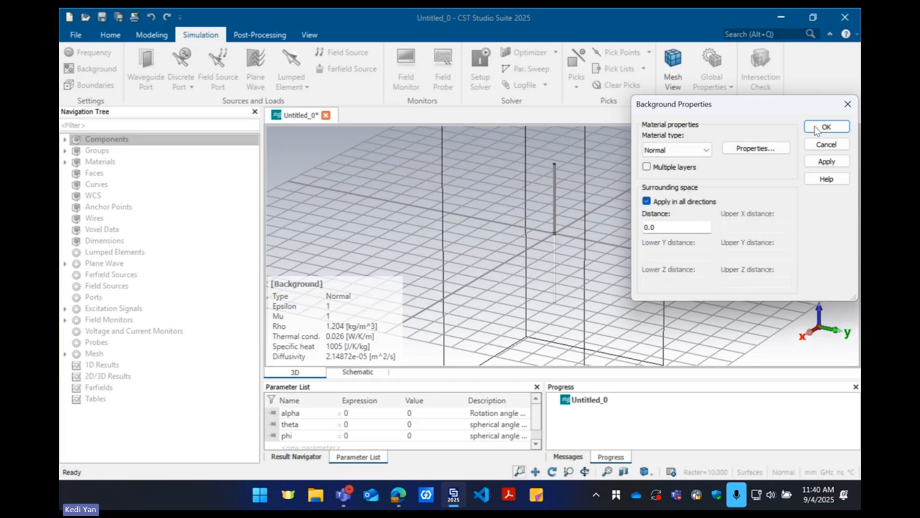
click(826, 127)
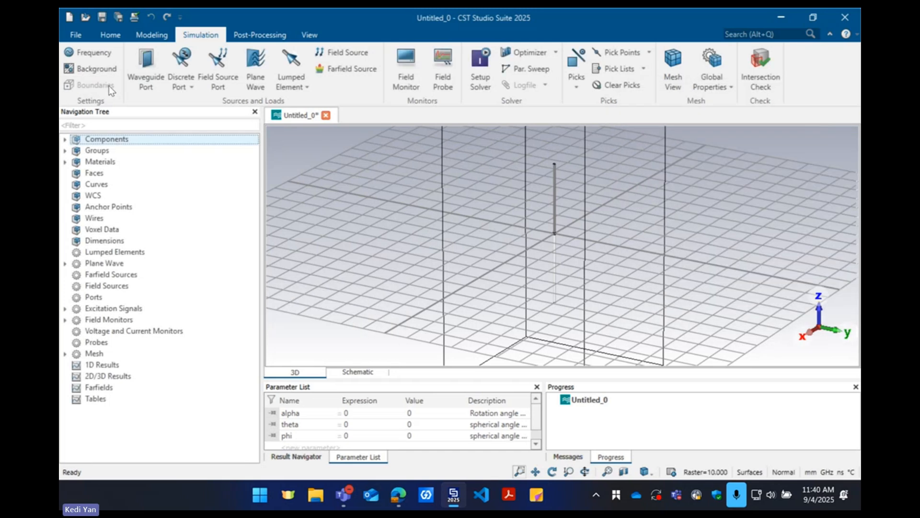
Check the symmetry planes in the boundary conditions and set the open boundary's minimum-distance frequency to Center and monitors
click(91, 85)
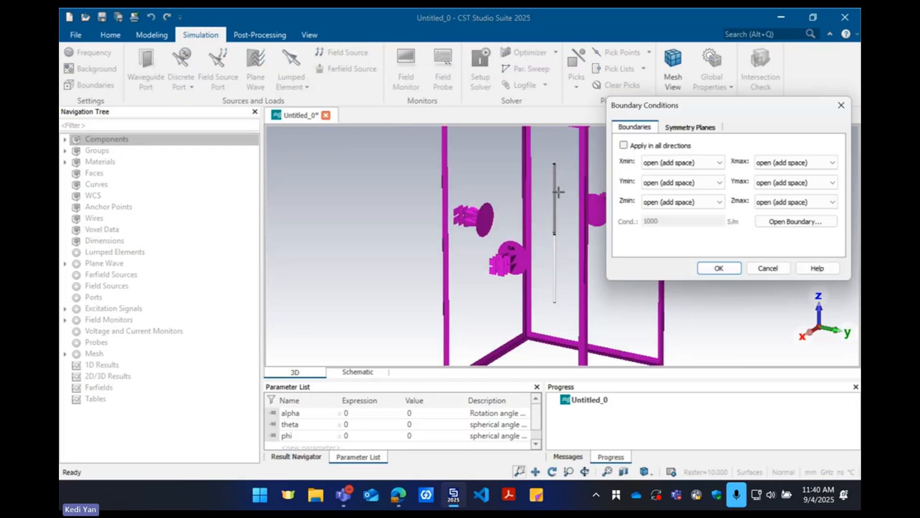
click(684, 128)
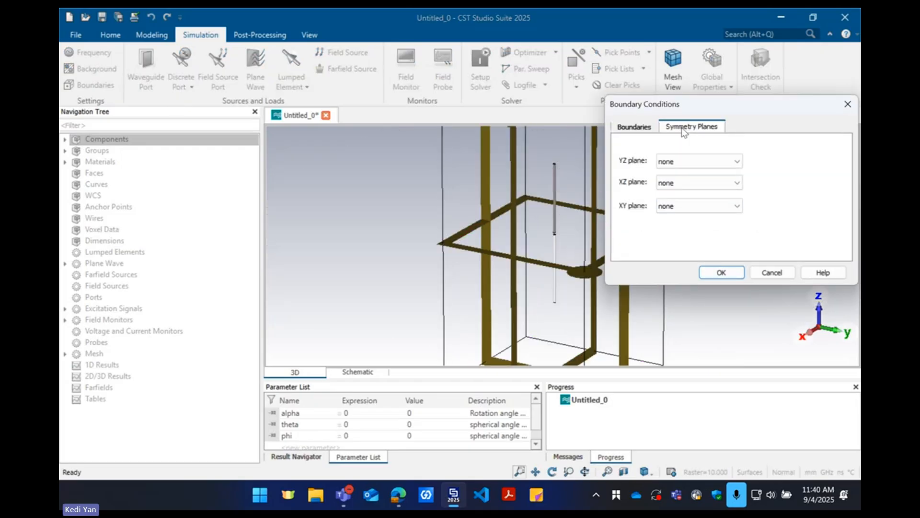
click(647, 127)
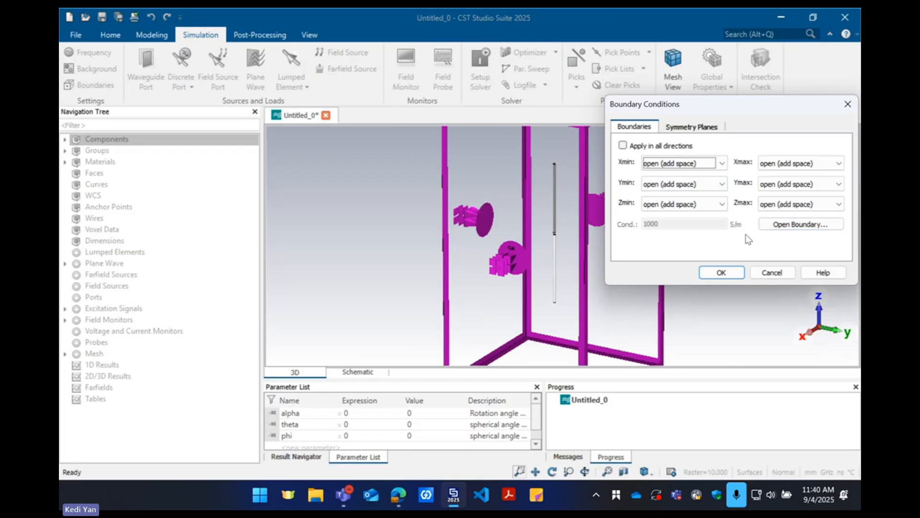
click(784, 225)
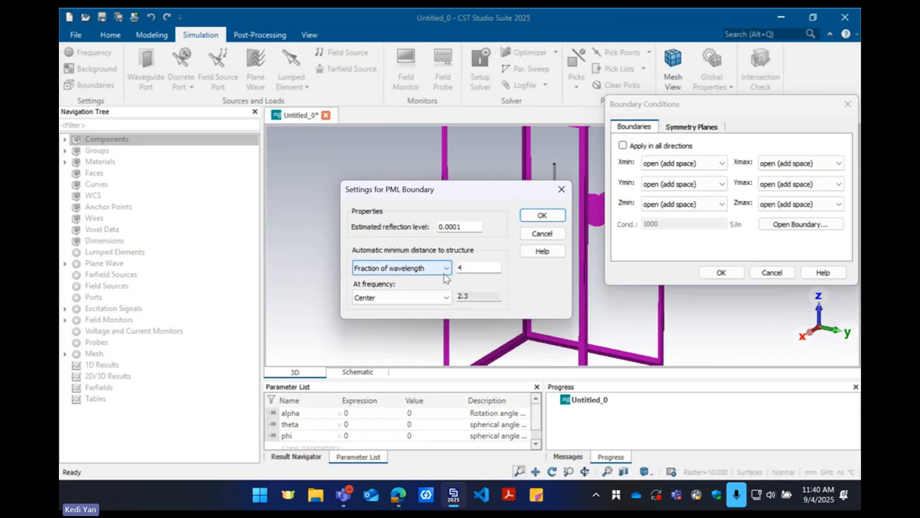
click(444, 301)
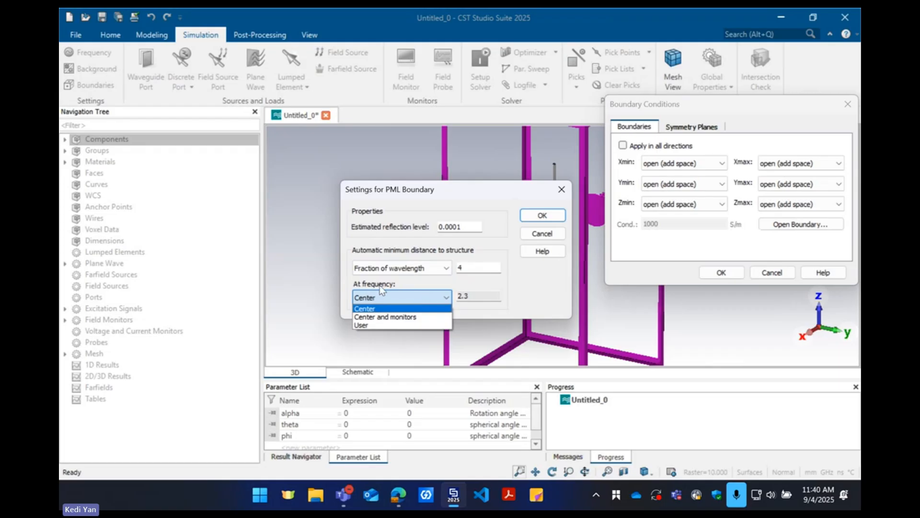
click(389, 317)
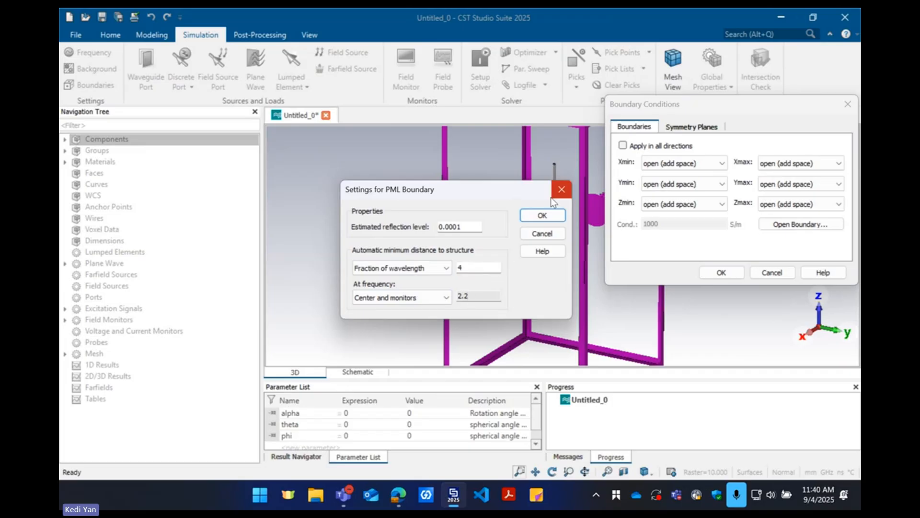
click(542, 215)
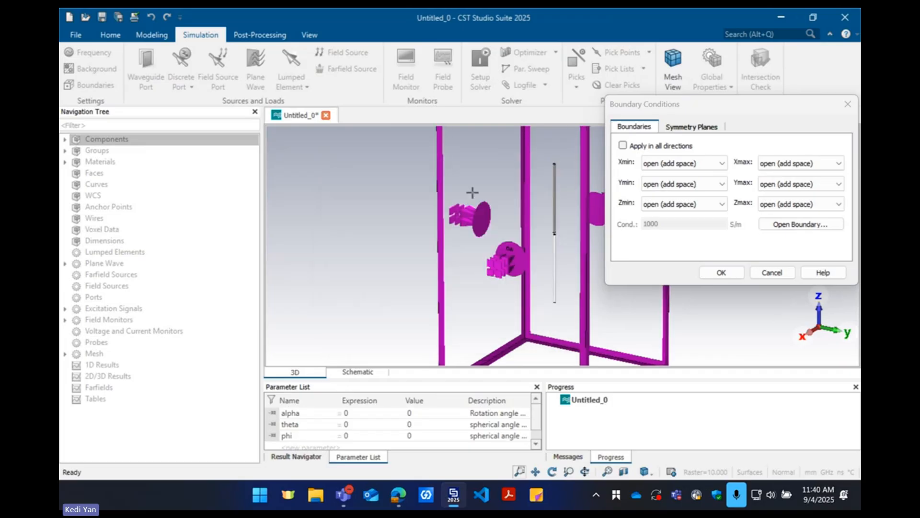
click(731, 274)
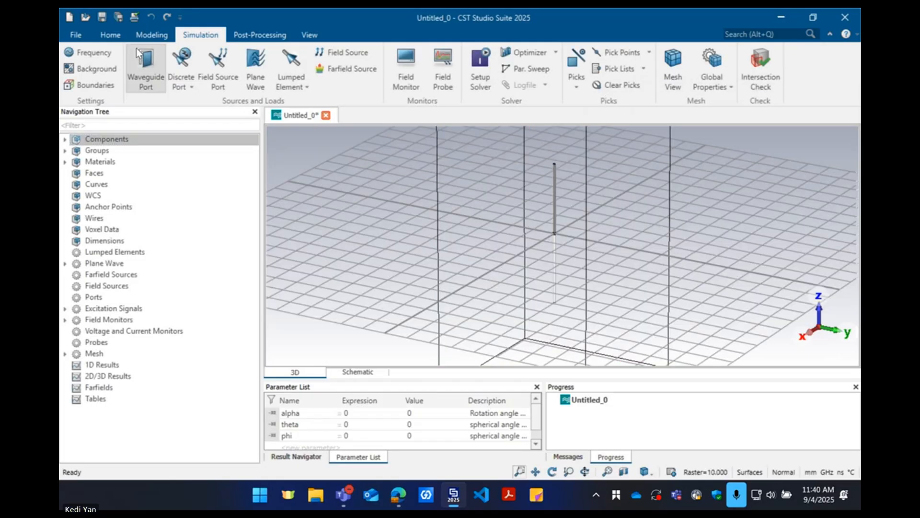
In the mesh view, set the surface mesh's cells per wavelength and cells per max model box edge to 50, and update the mesh
click(116, 36)
click(397, 67)
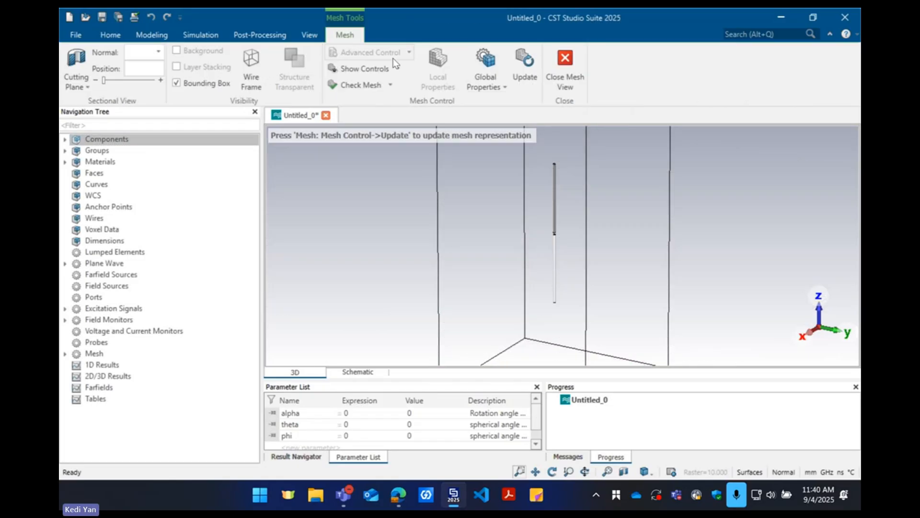
scroll(547, 218, up, 5)
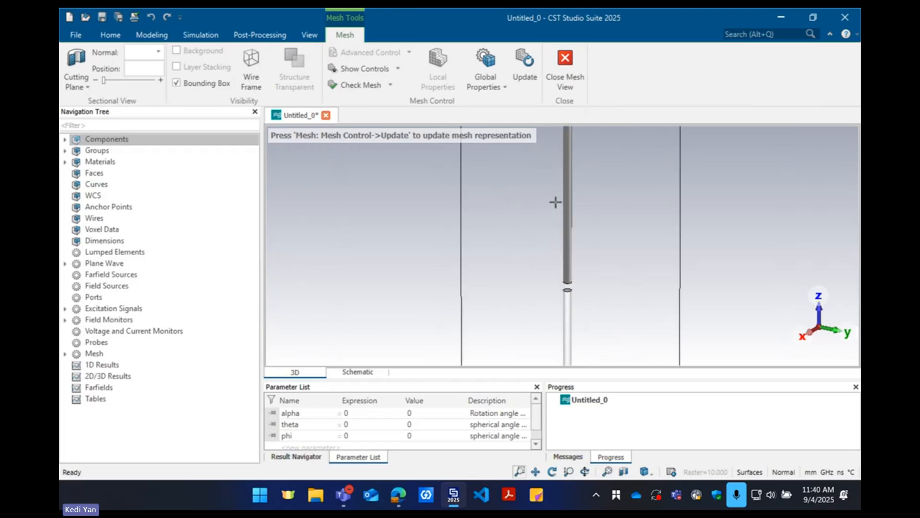
scroll(570, 199, up, 3)
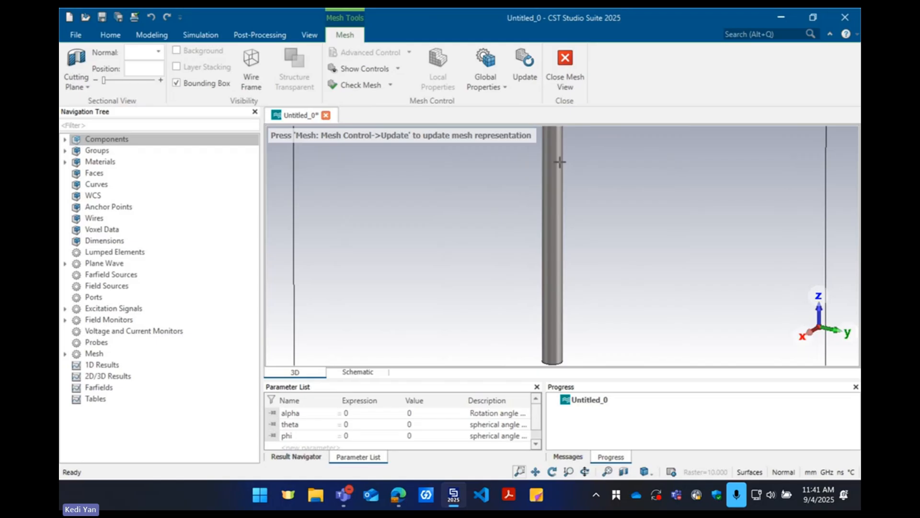
click(480, 68)
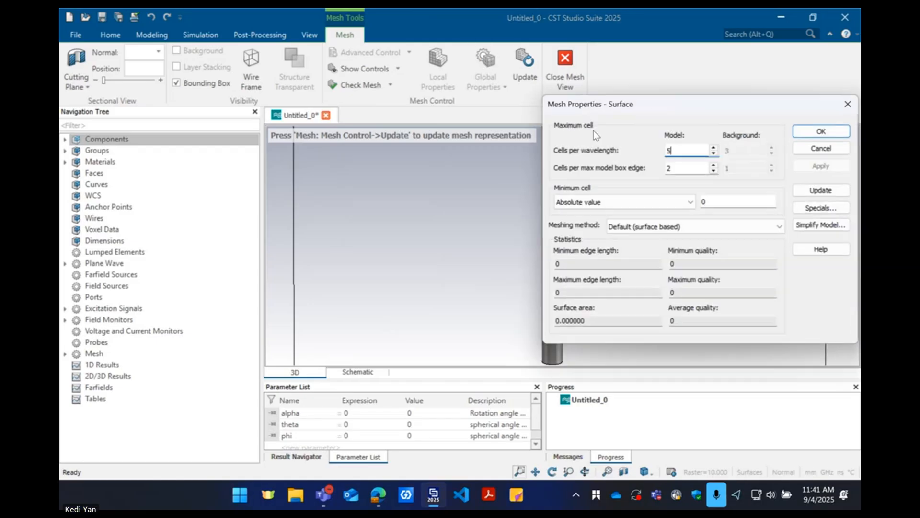
drag(609, 103, 272, 132)
drag(340, 176, 308, 177)
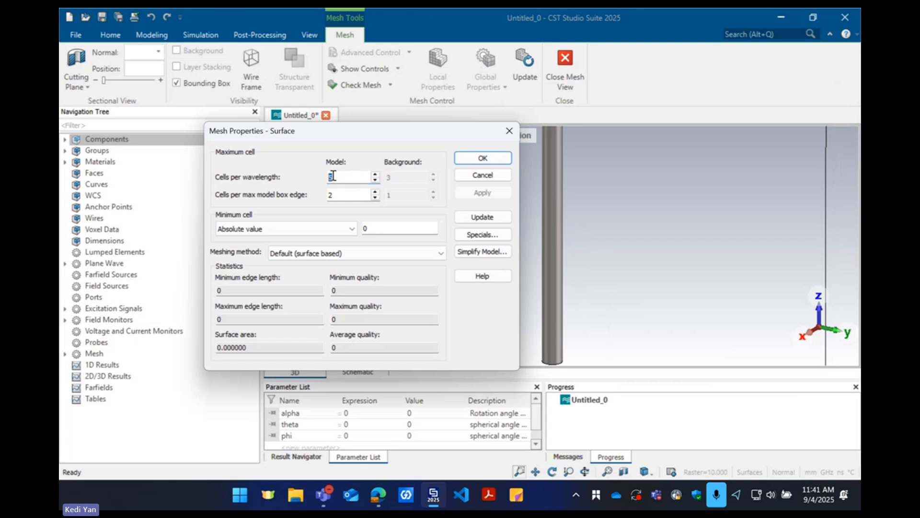
text(50)
key(Tab)
text(50)
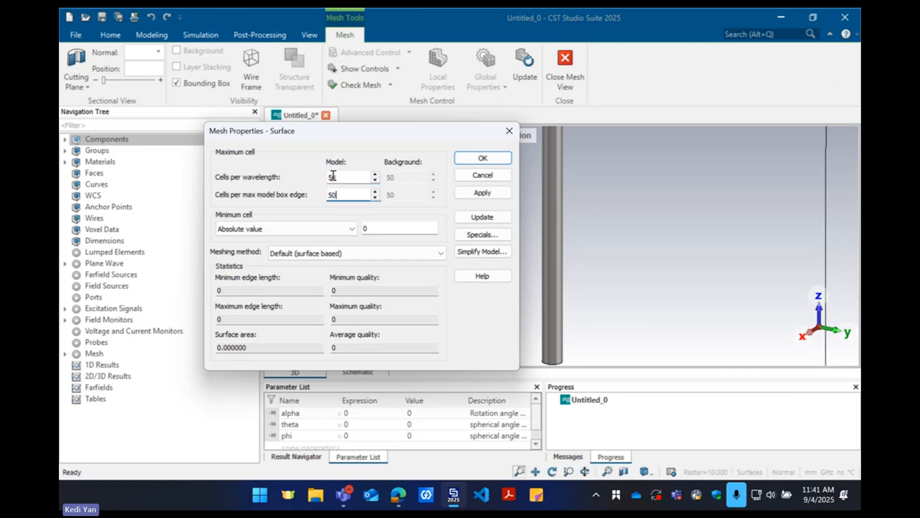
click(481, 158)
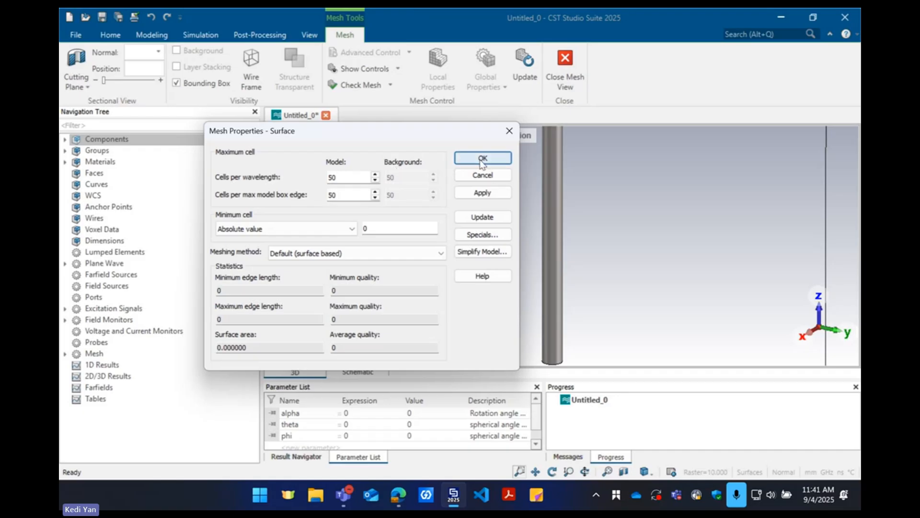
click(525, 65)
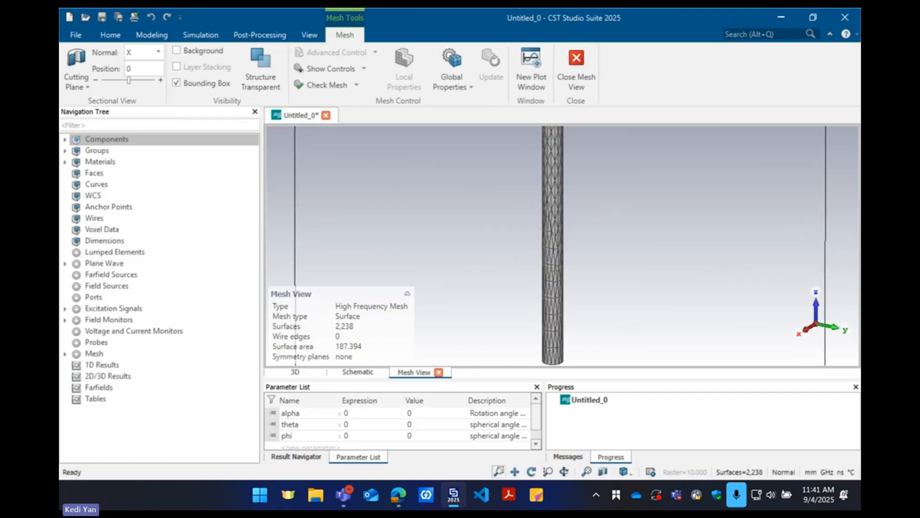
Examine the dipole's surface mesh, its edge-length and quality statistics and the triangulation at the gap, and close the mesh view
scroll(554, 270, up, 5)
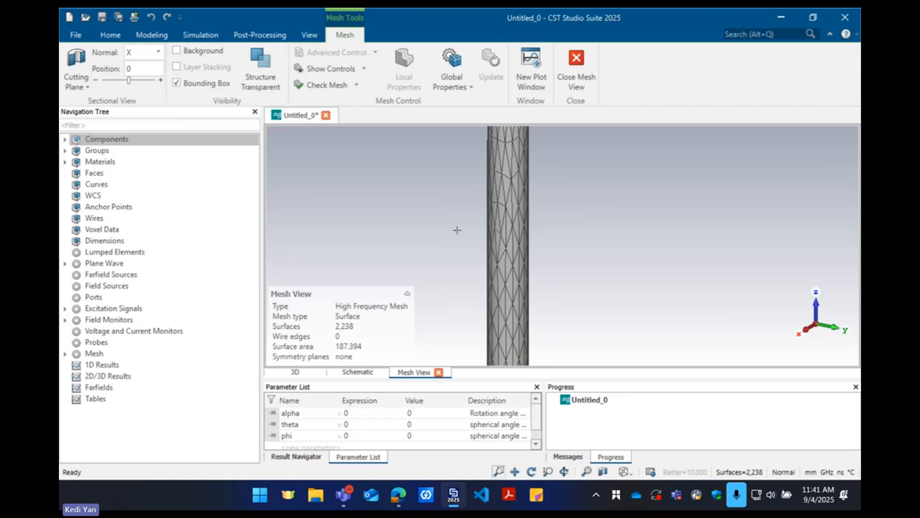
click(451, 67)
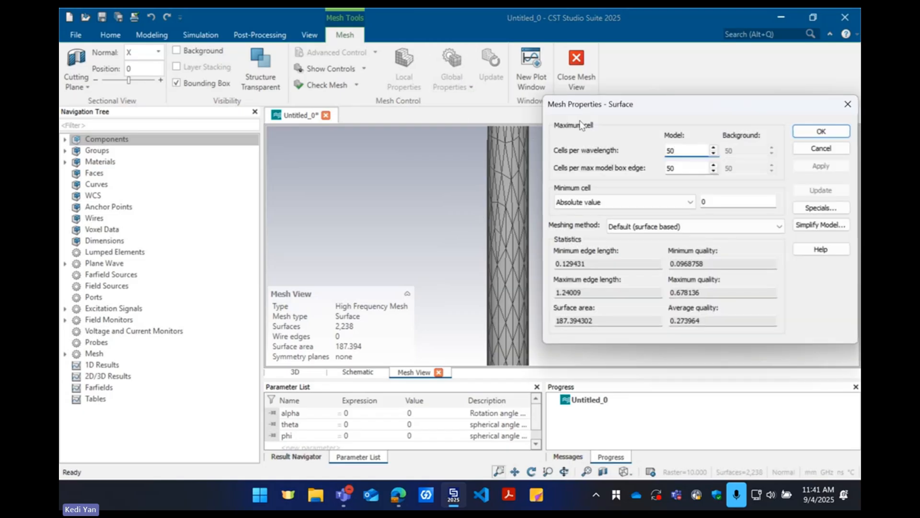
drag(610, 107, 461, 121)
click(672, 145)
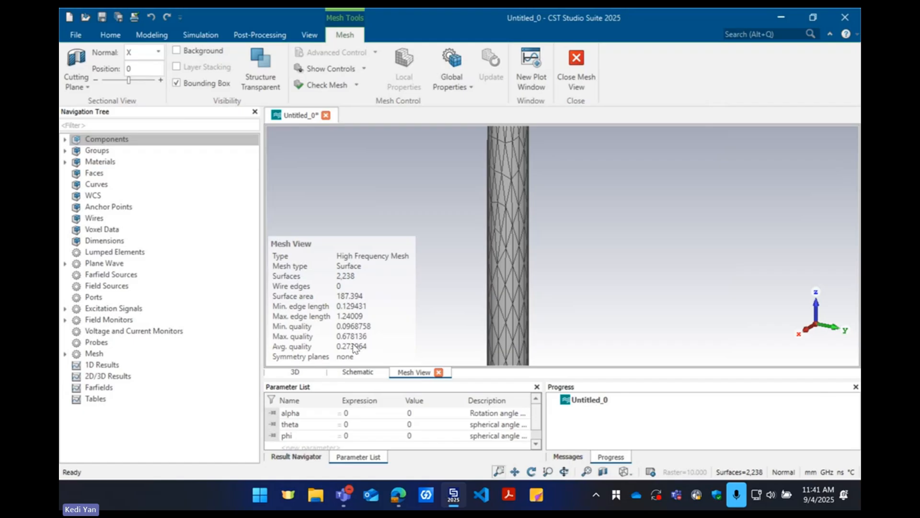
scroll(444, 290, up, 3)
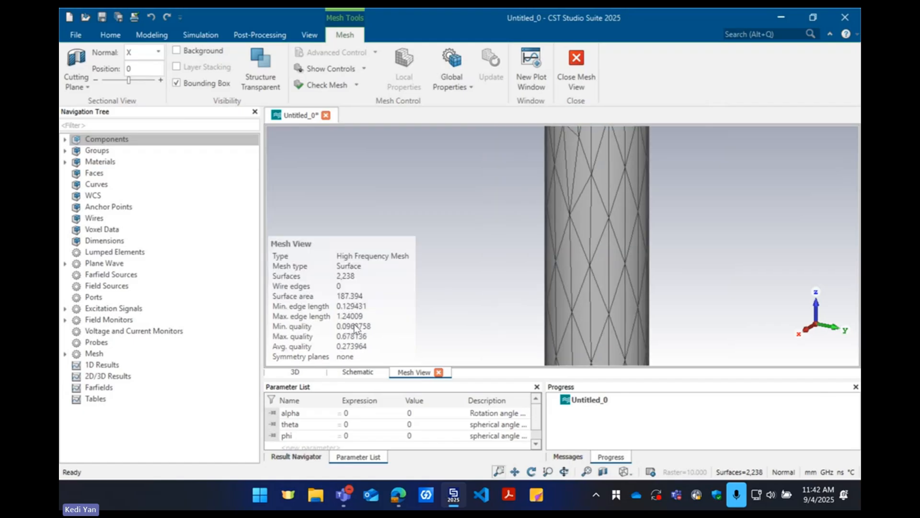
scroll(513, 254, down, 5)
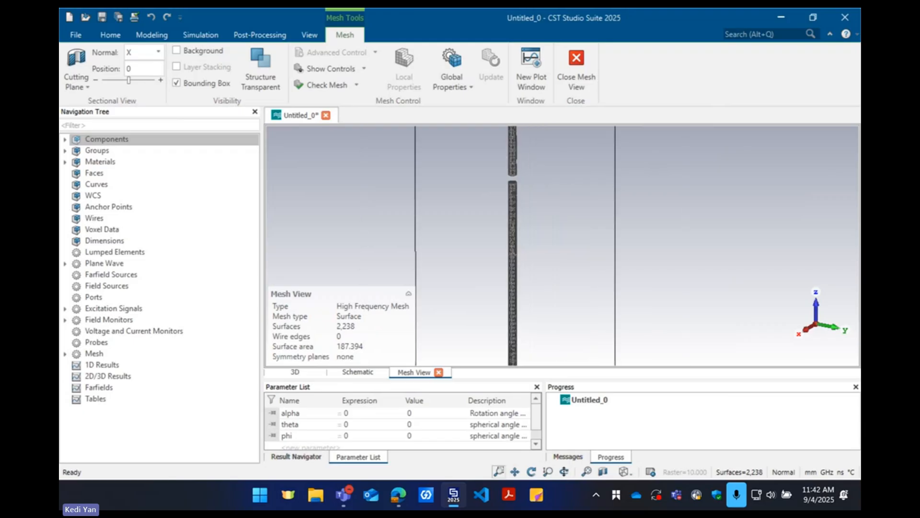
scroll(508, 170, up, 5)
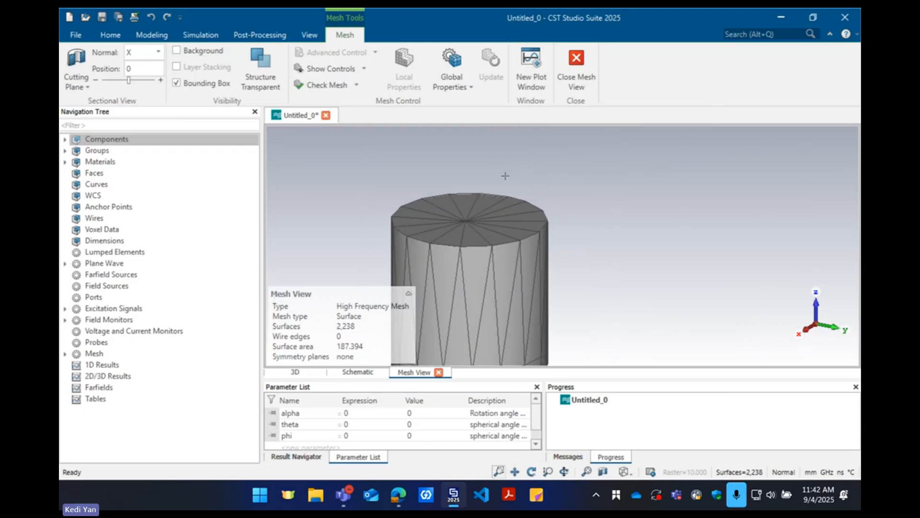
scroll(508, 175, down, 2)
click(577, 59)
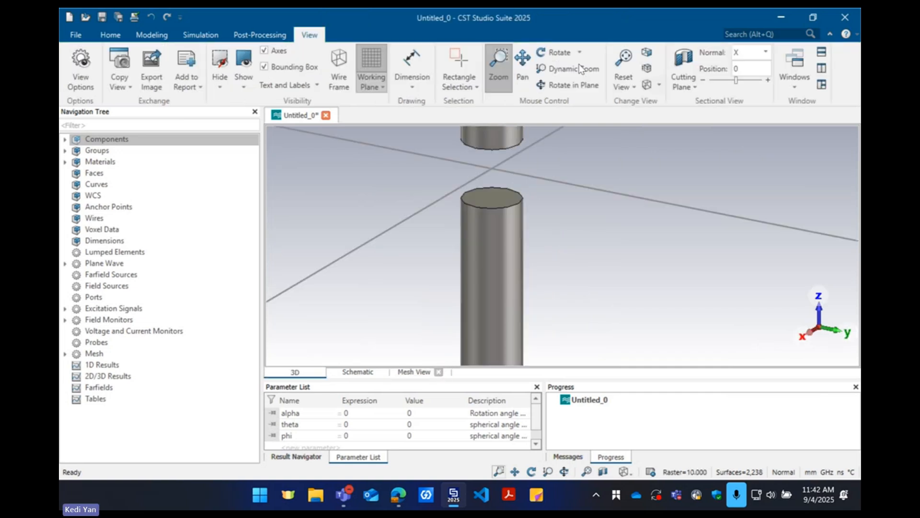
Display the plane wave source on the model and check its E-field vector and plane normal
scroll(516, 188, down, 4)
scroll(518, 188, down, 1)
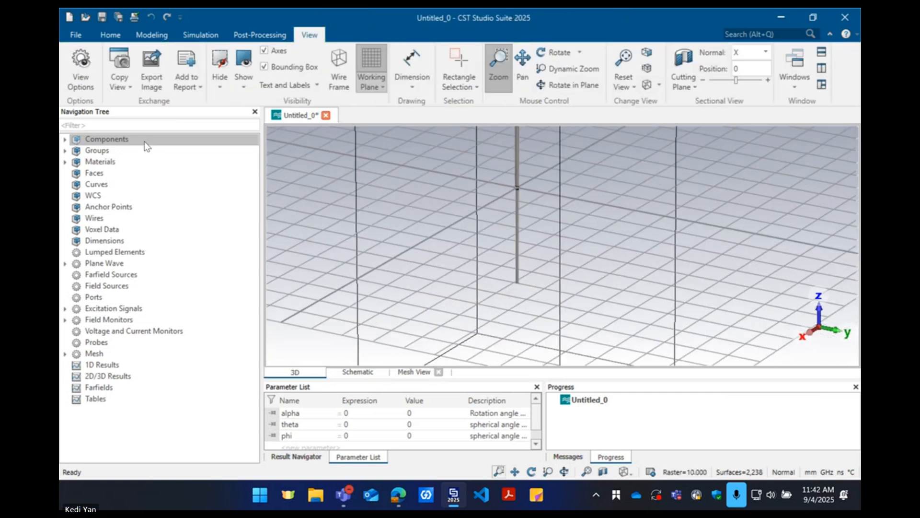
click(142, 139)
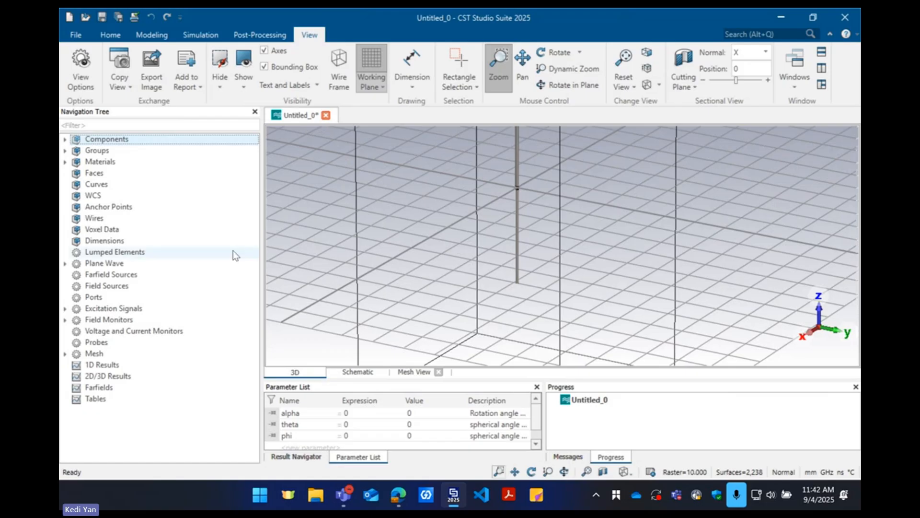
double_click(107, 263)
click(111, 274)
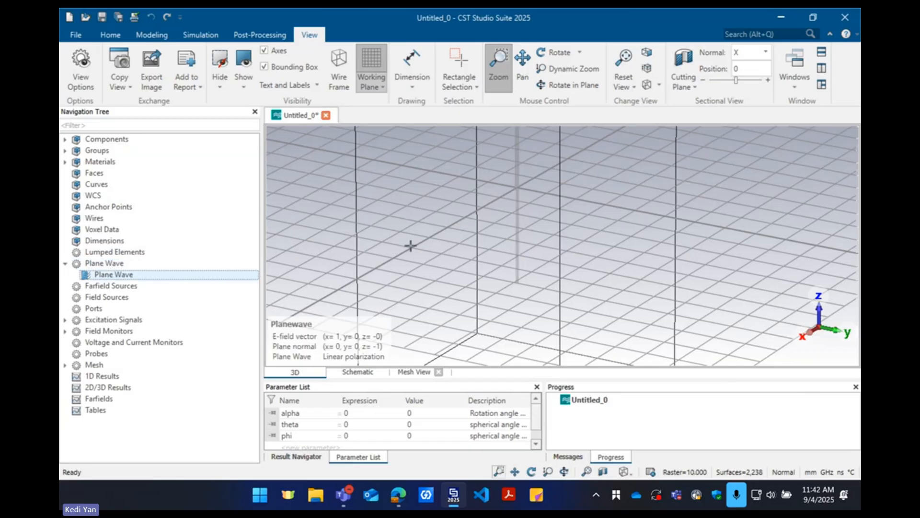
scroll(411, 245, down, 5)
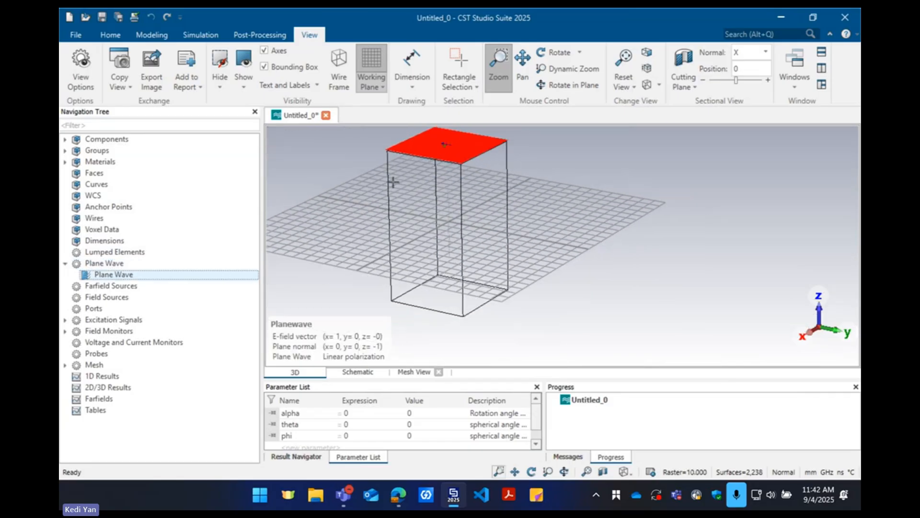
scroll(378, 161, up, 1)
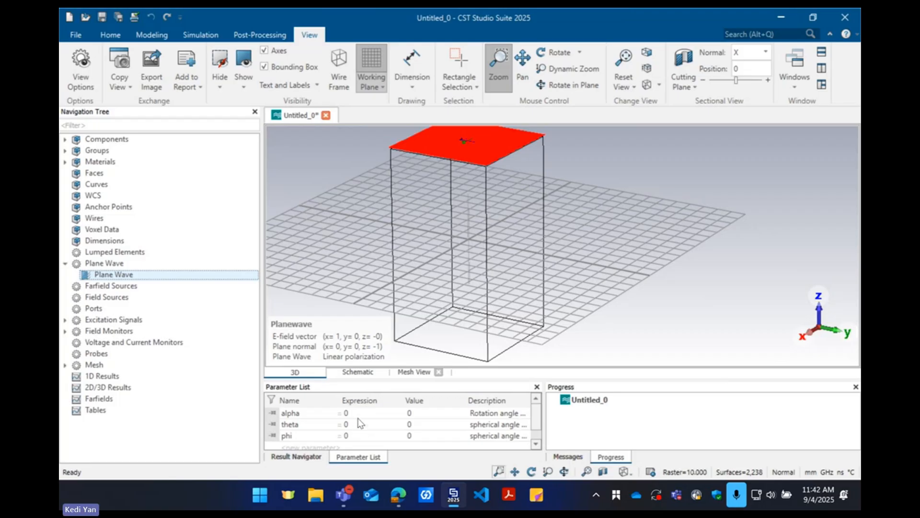
Compare the spherical coordinate diagram in the browser with the theta and phi parameters in CST Studio Suite
key(alt+Tab)
key(alt+Tab)
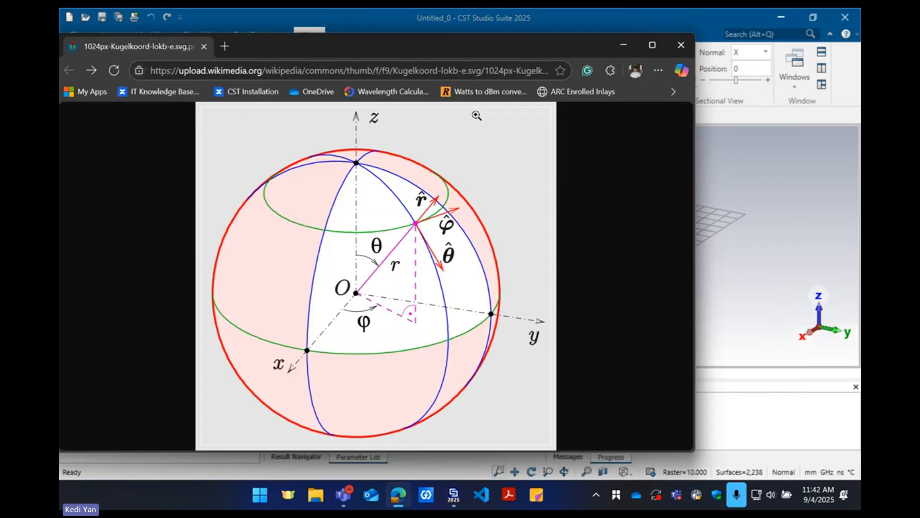
drag(440, 43, 696, 41)
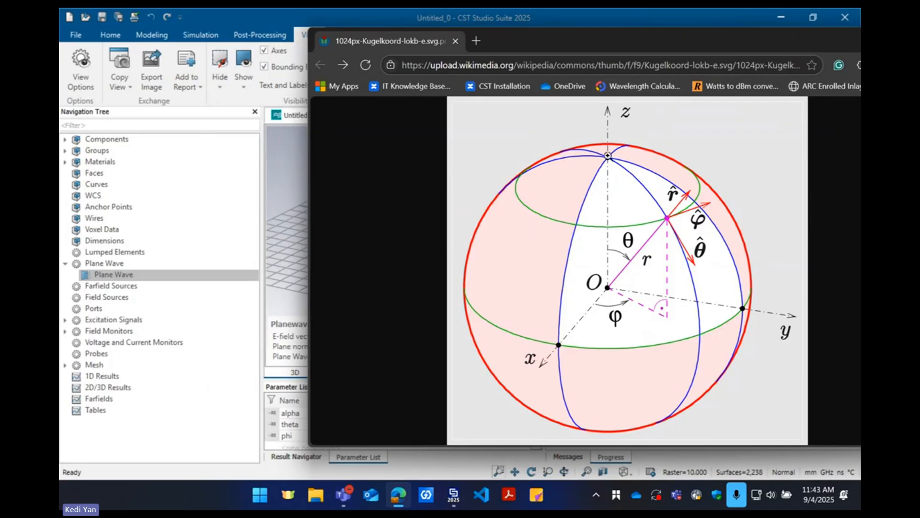
drag(554, 50, 396, 51)
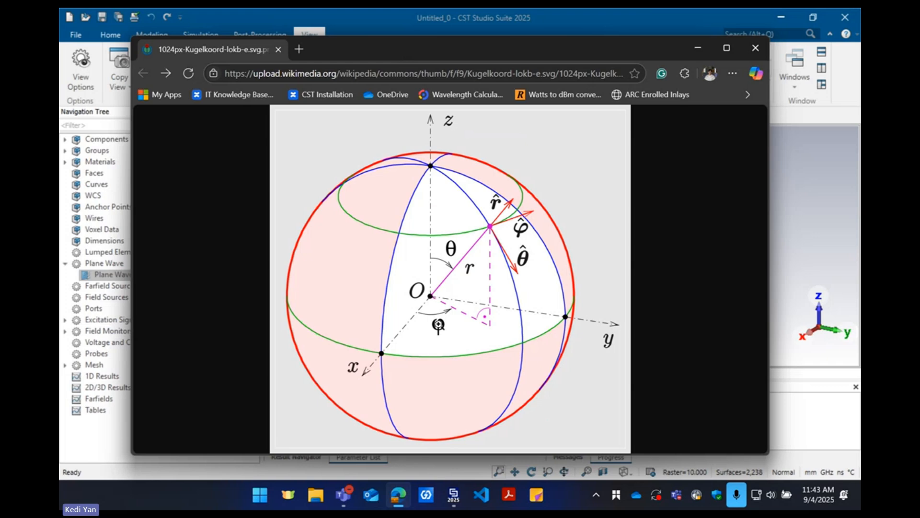
click(795, 199)
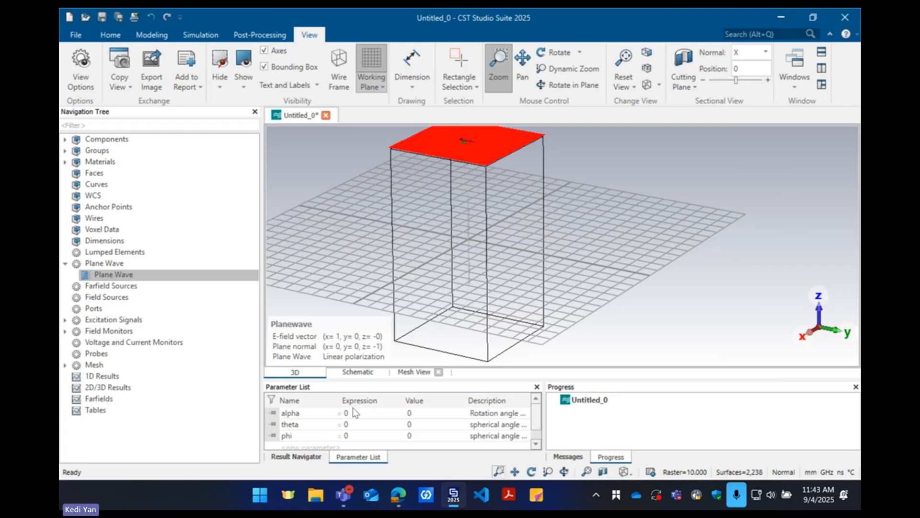
click(398, 494)
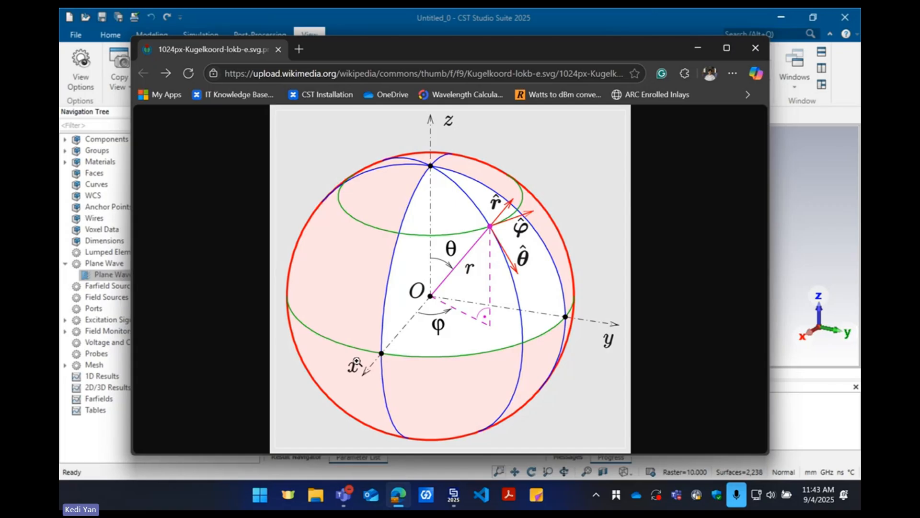
click(697, 42)
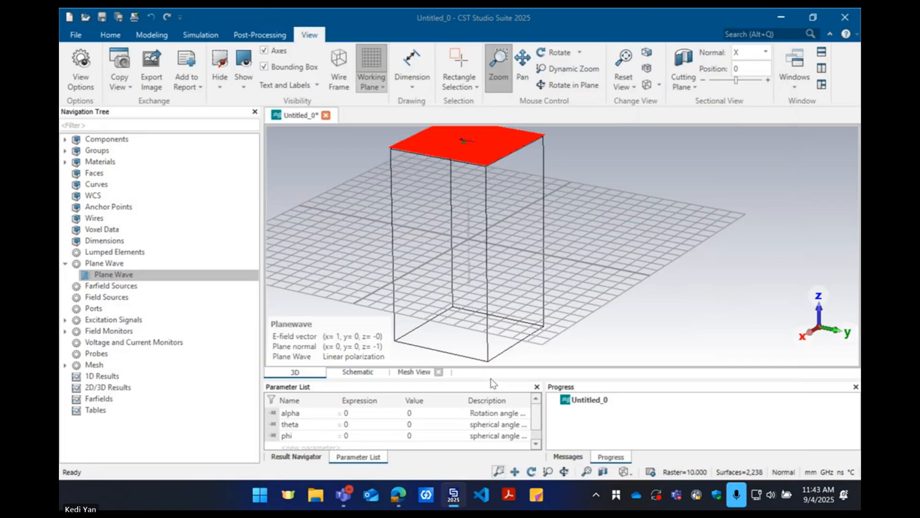
Set the theta parameter to 90 and run the parametric update to reorient the plane wave
click(357, 434)
double_click(359, 424)
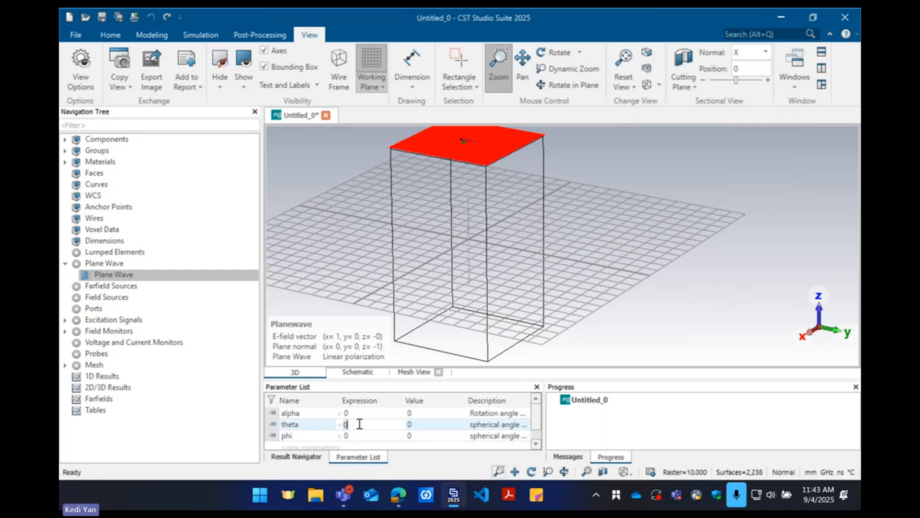
text(90)
key(Return)
click(418, 314)
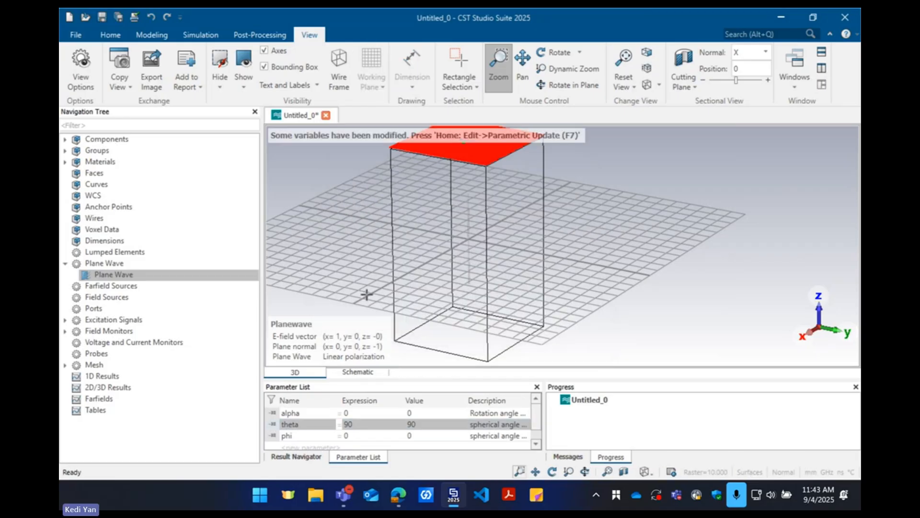
key(F7)
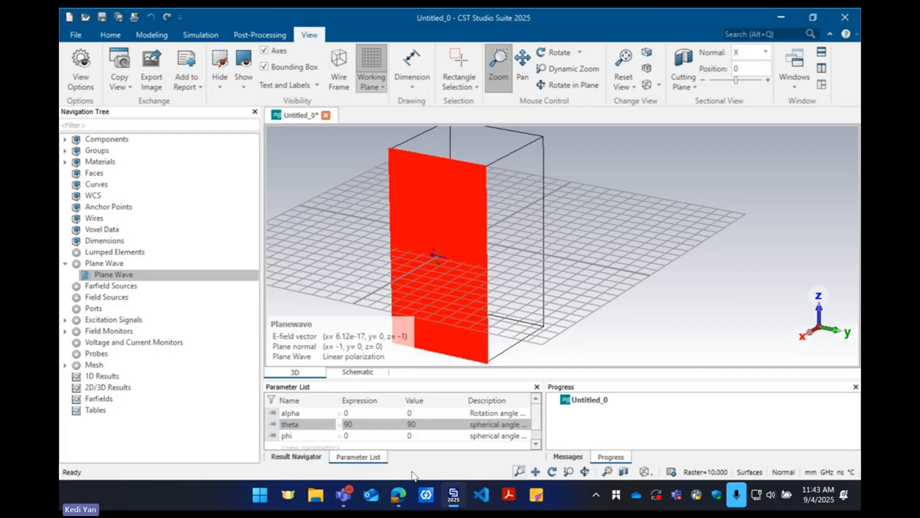
Check the phi angle in the browser's coordinate diagram, set the phi parameter to 90 in CST Studio Suite and update the model
click(402, 498)
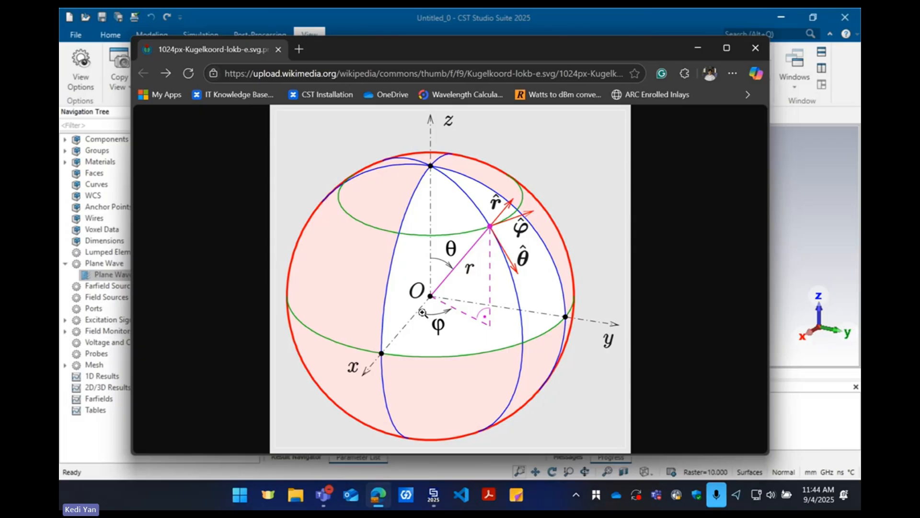
click(812, 249)
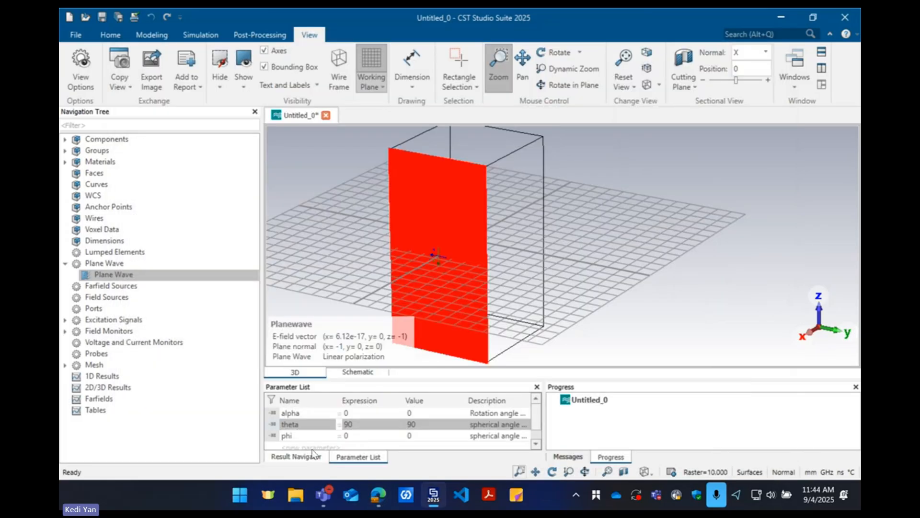
double_click(366, 434)
text(90)
key(Return)
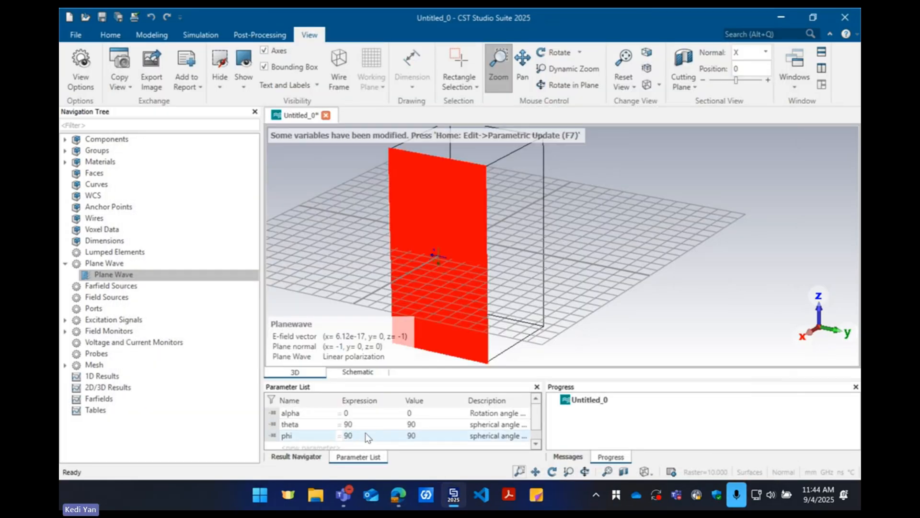
key(XF86AudioRaiseVolume)
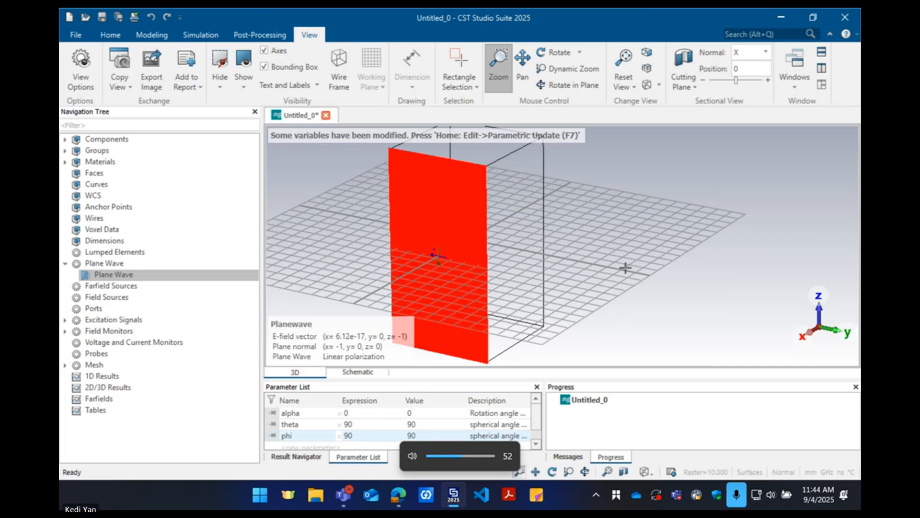
key(F7)
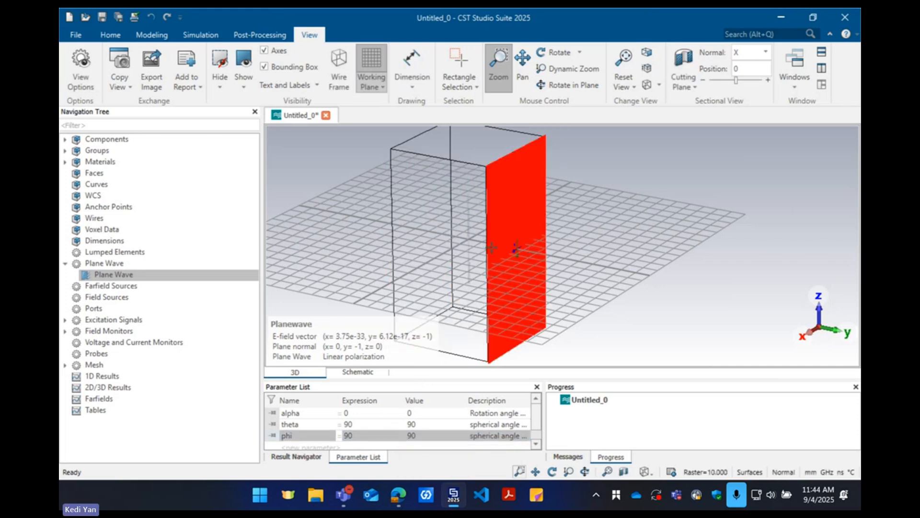
Set the phi parameter to 0 and run the parametric update to reorient the plane wave
click(330, 425)
click(315, 439)
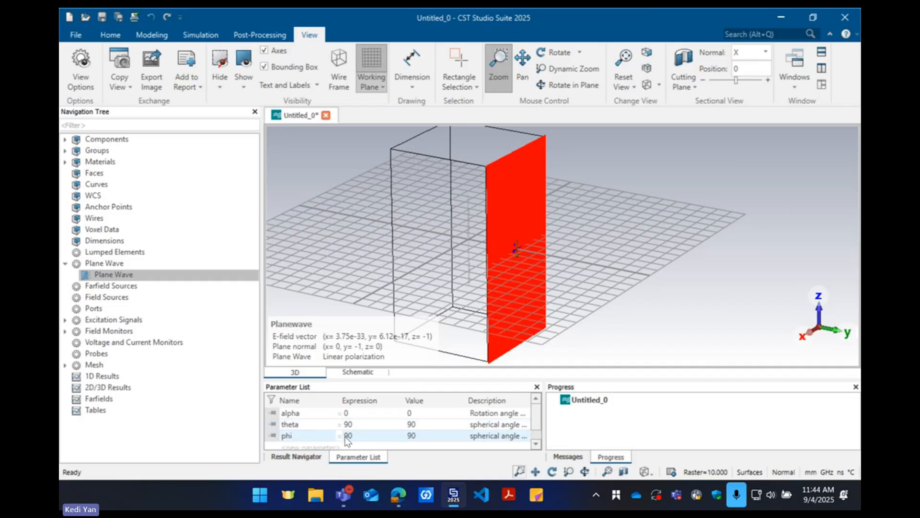
double_click(358, 436)
text(0)
key(Return)
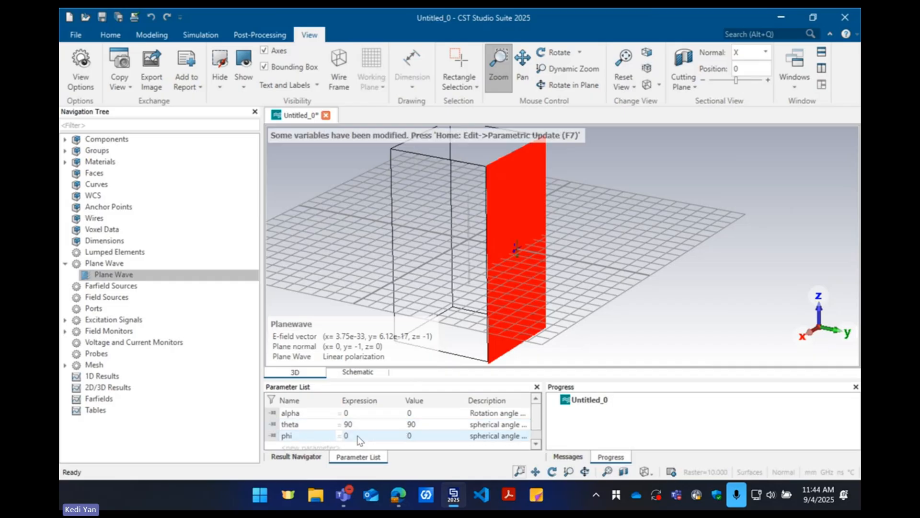
key(XF86AudioRaiseVolume)
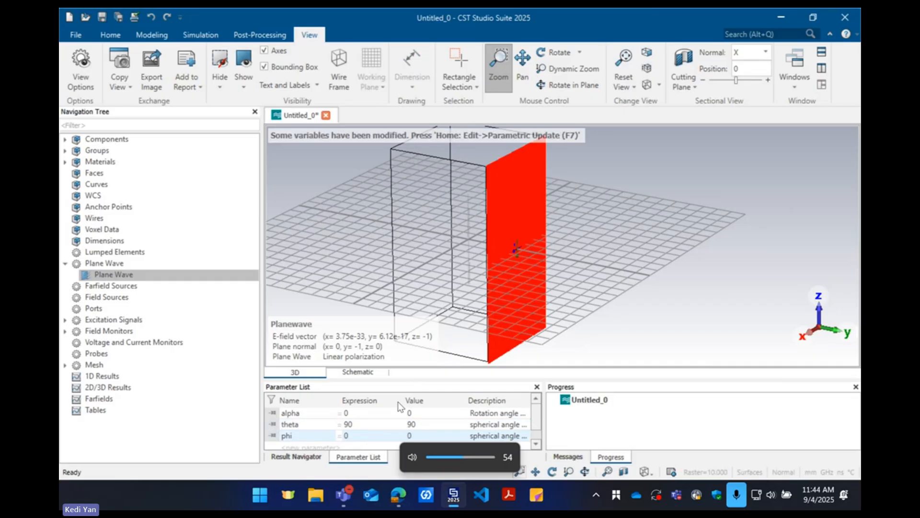
click(610, 295)
key(F7)
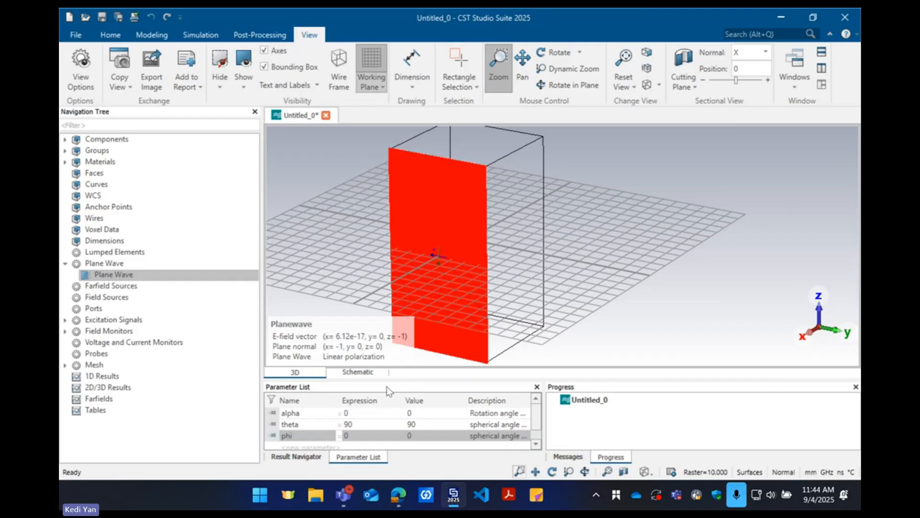
Examine the plane wave's E and H arrows up close and enlarge the parameter list to read the full parameter descriptions
scroll(439, 307, up, 2)
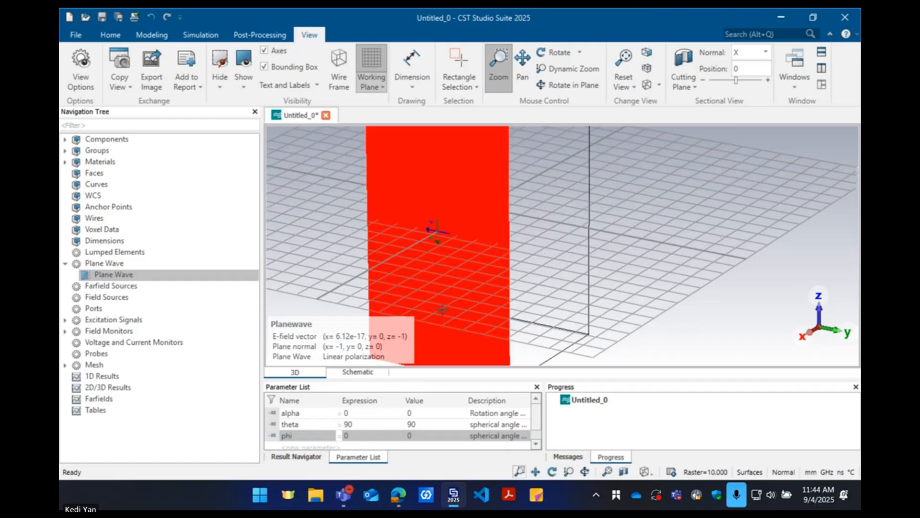
scroll(431, 235, up, 2)
scroll(437, 222, up, 3)
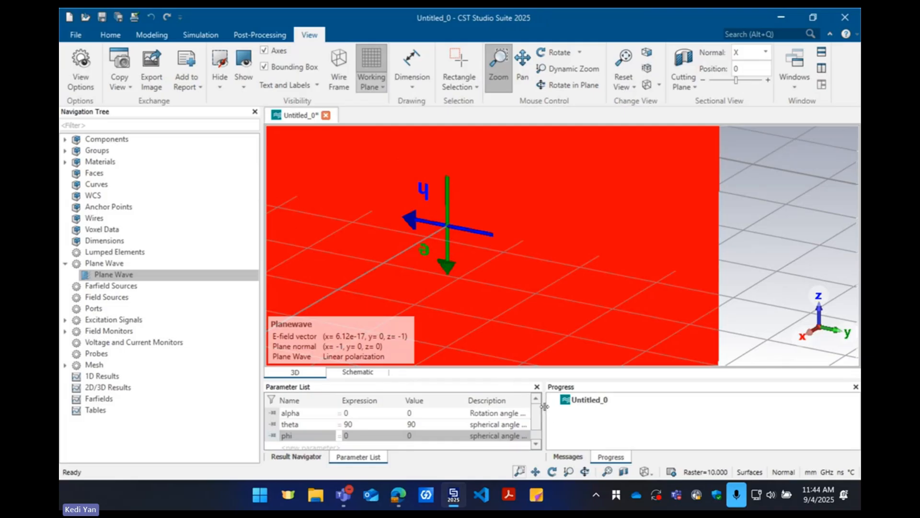
drag(545, 406, 645, 407)
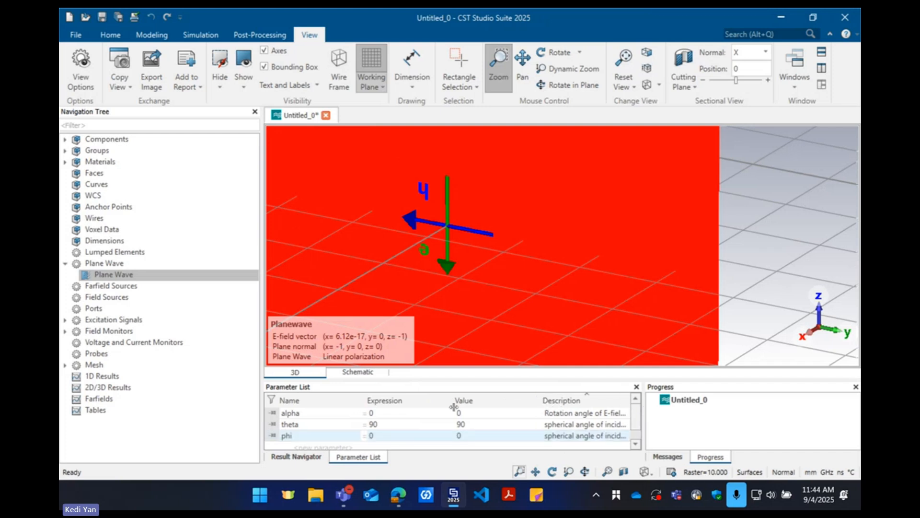
drag(453, 400, 328, 402)
drag(461, 401, 409, 402)
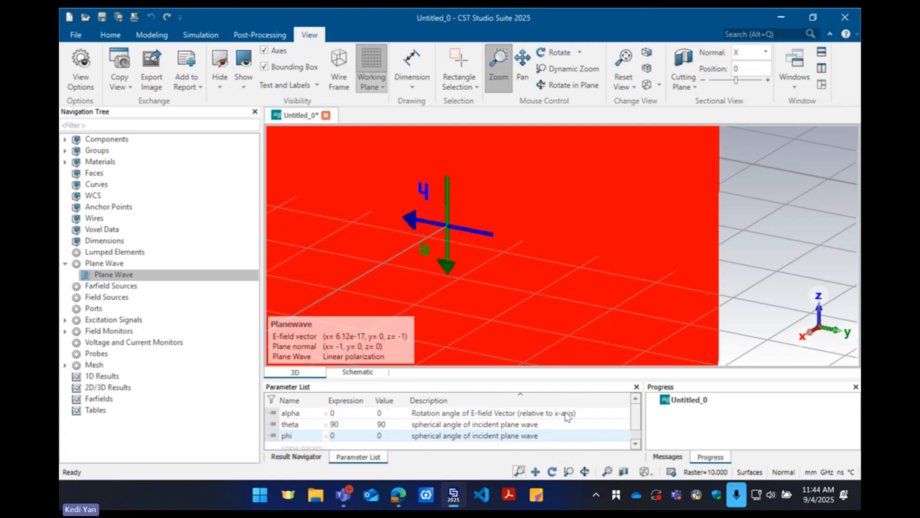
Set the alpha parameter to 180 and run the parametric update to rotate the plane wave's E-field vector
click(344, 413)
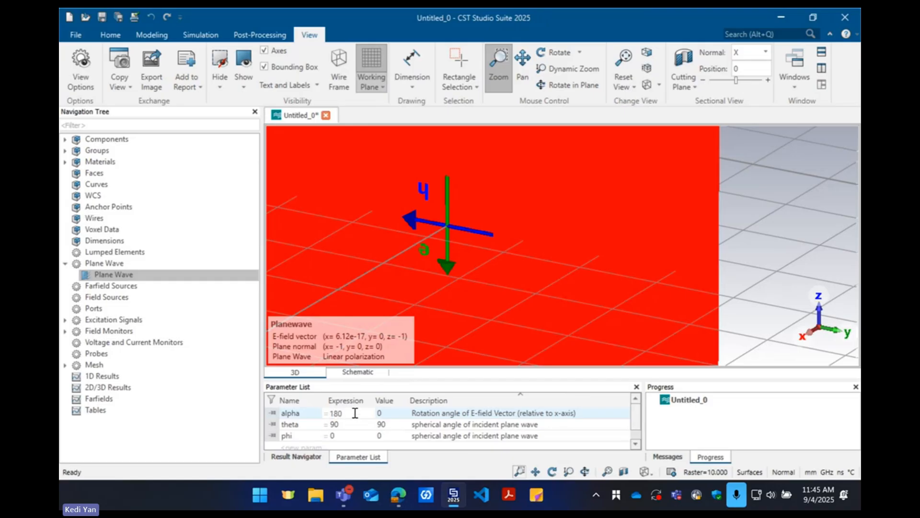
key(Return)
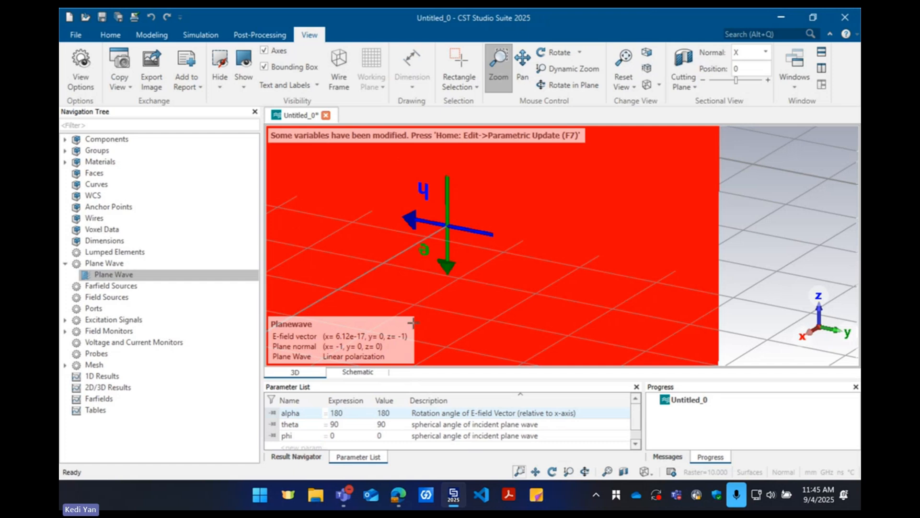
key(F7)
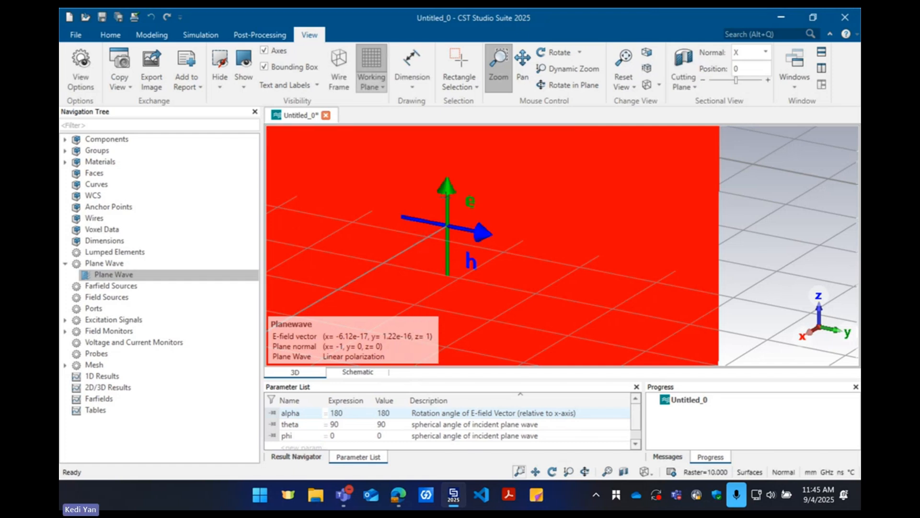
Animate the alpha parameter from 0.0 to 190 in 10 steps to watch the polarization rotate, and close the animation settings
right_click(345, 416)
click(397, 350)
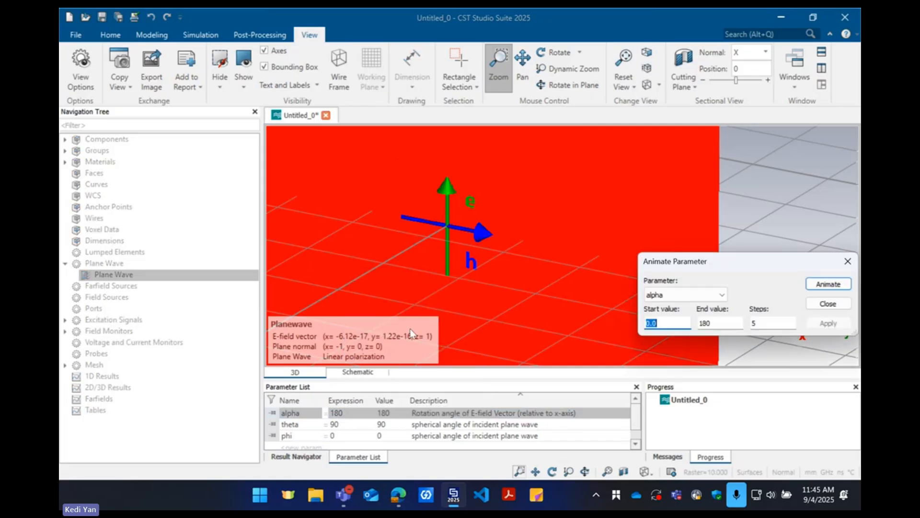
double_click(720, 323)
text(190)
key(Tab)
click(821, 283)
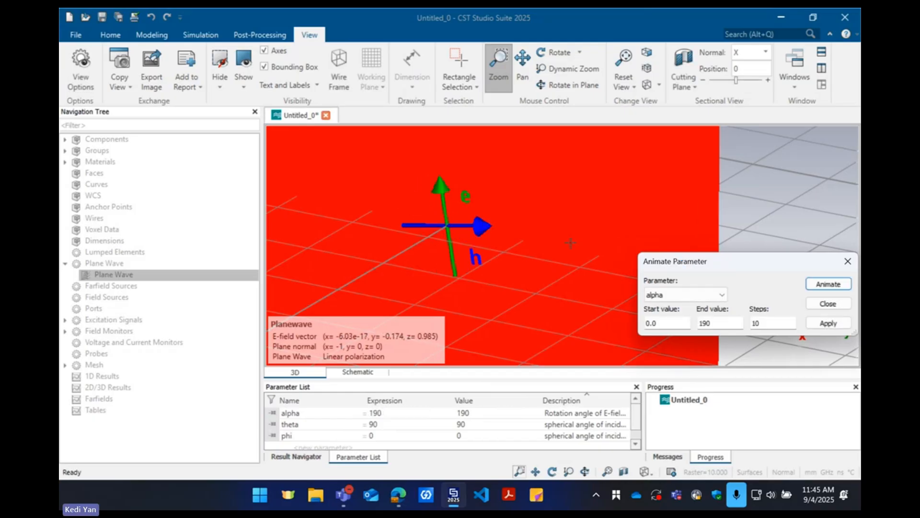
click(848, 261)
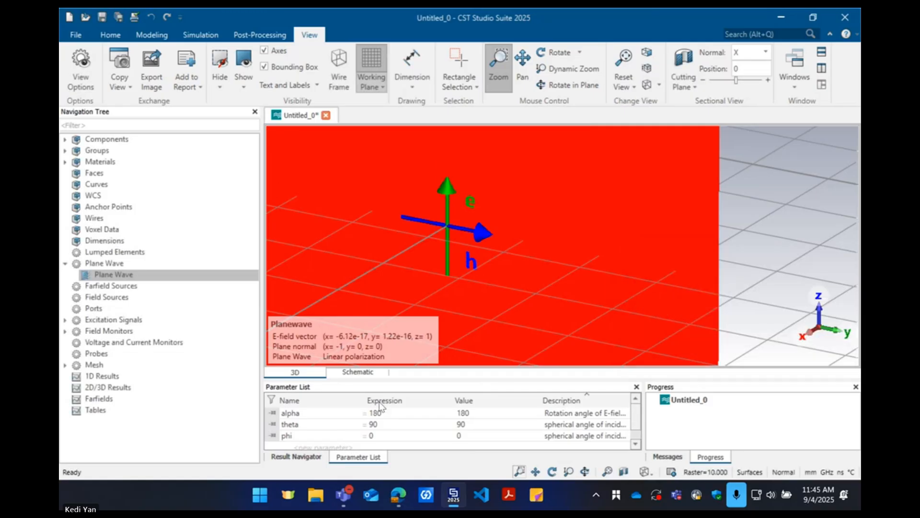
Reset the 3D view, hide the working plane grid and switch the model to wireframe display
key(space)
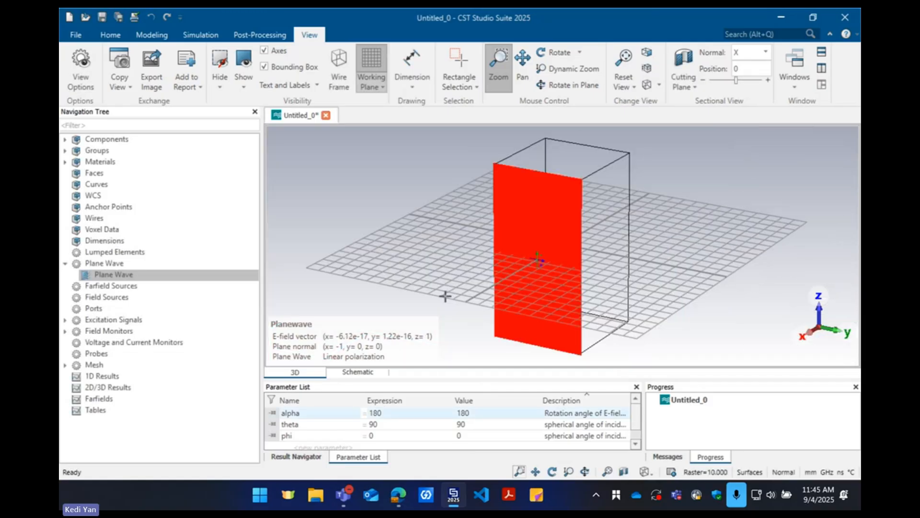
scroll(360, 209, up, 3)
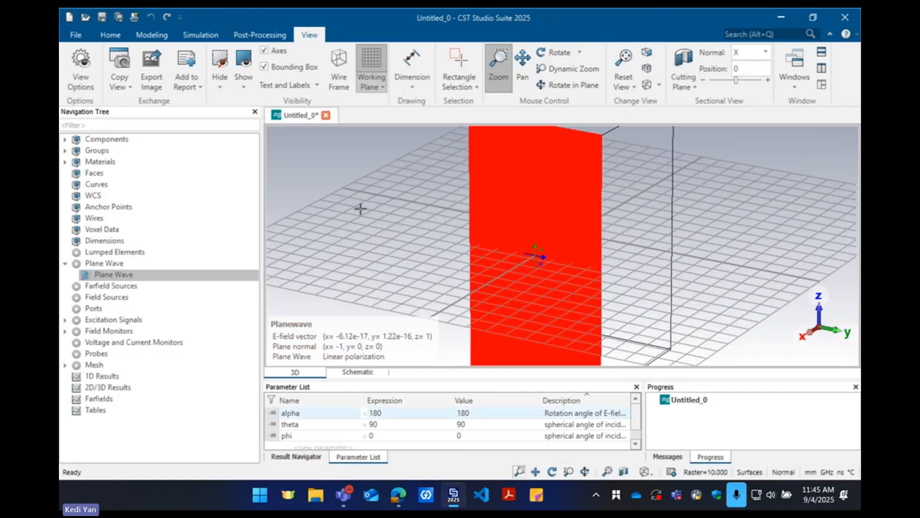
drag(588, 216, 593, 217)
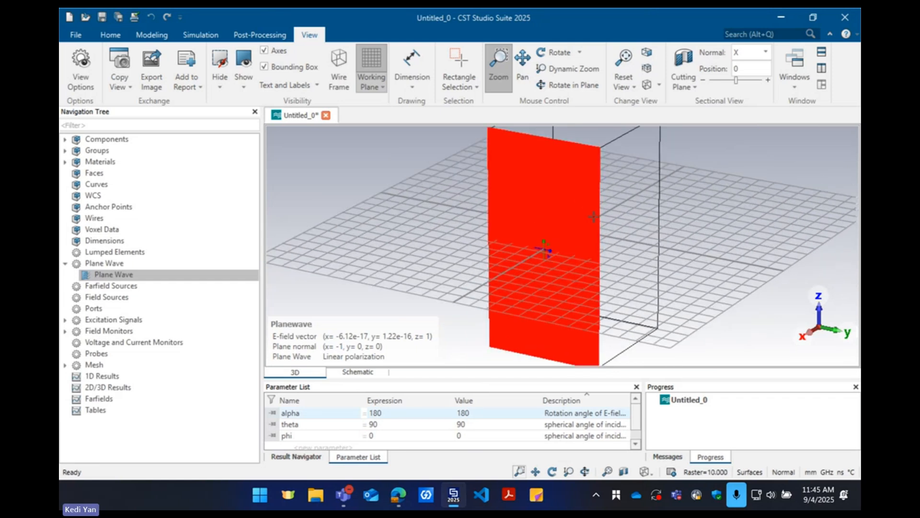
click(365, 58)
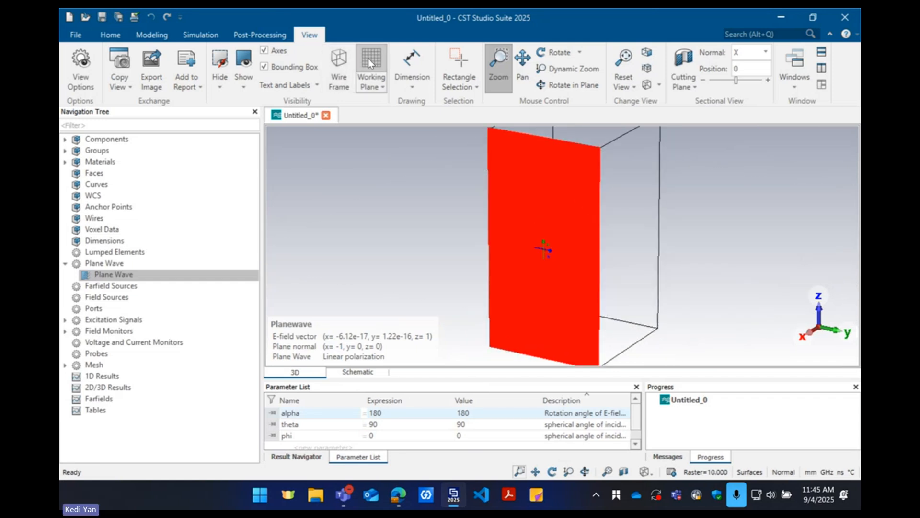
click(341, 60)
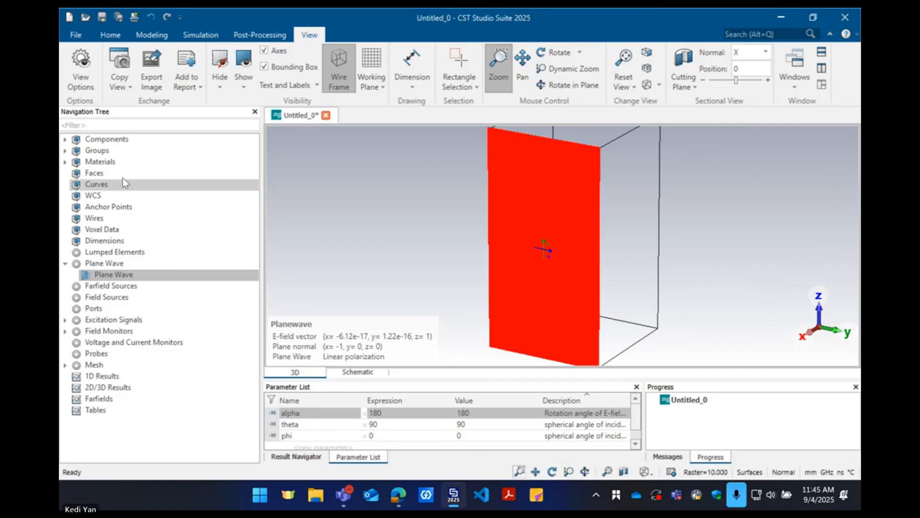
Expand the field monitors and inspect the existing farfield monitors at 2.2, 2.3 and 2.4 GHz
click(65, 263)
click(112, 35)
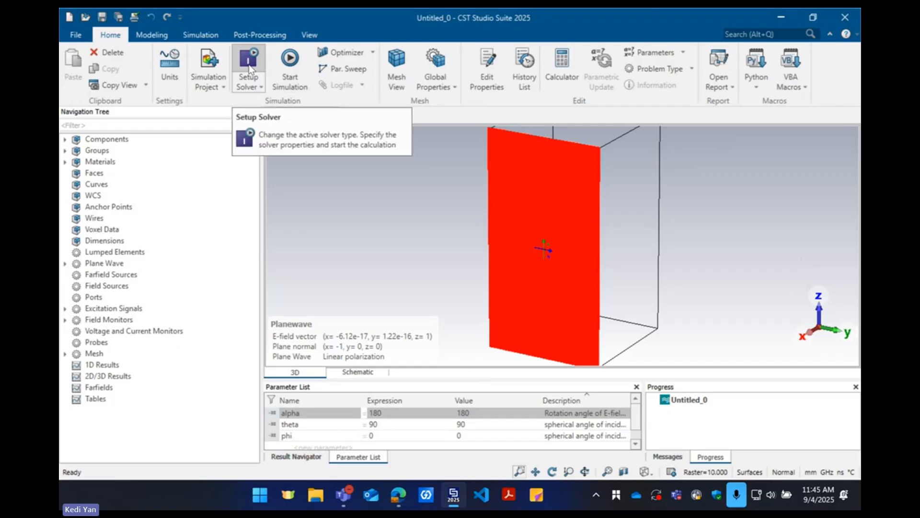
click(65, 320)
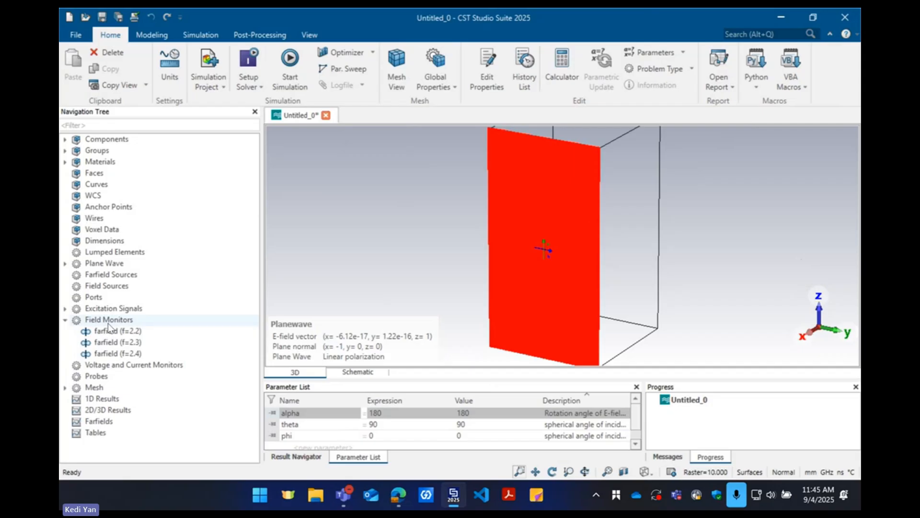
click(130, 331)
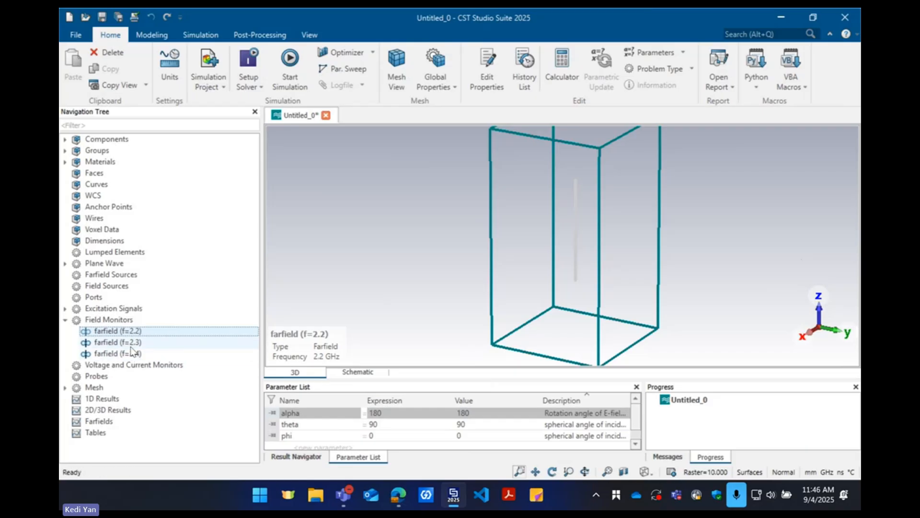
click(139, 342)
click(142, 335)
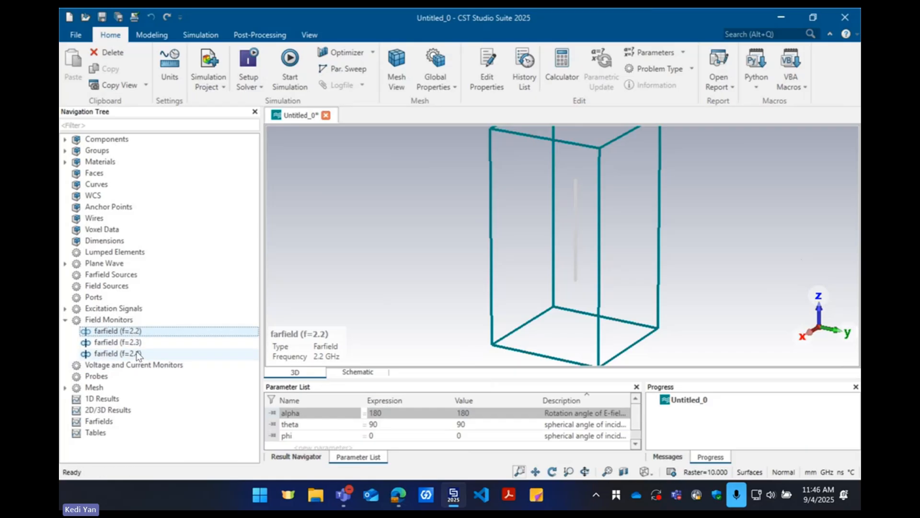
click(138, 355)
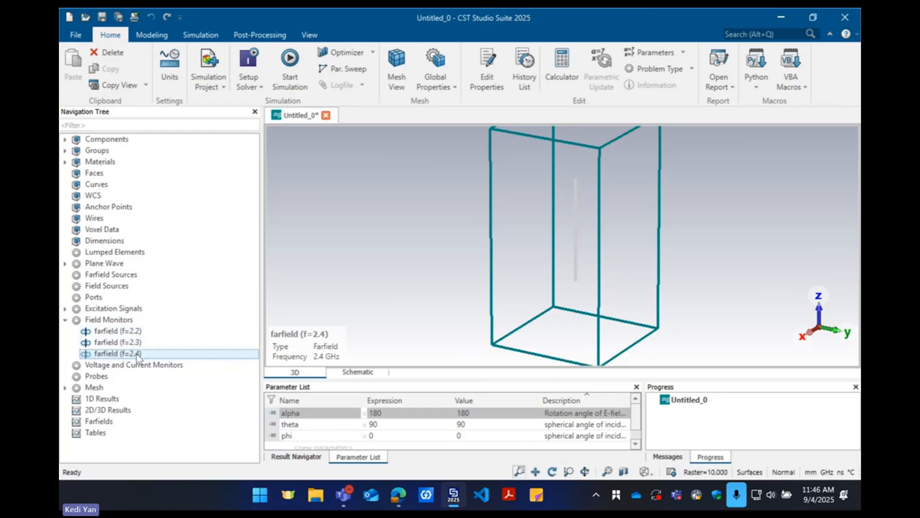
Start a new field monitor definition and choose the Farfield/RCS type
click(211, 35)
click(413, 62)
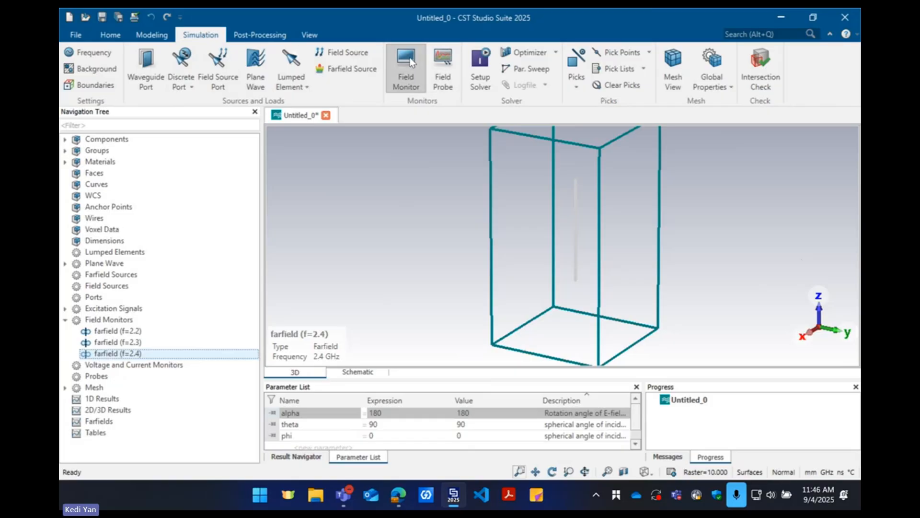
click(407, 72)
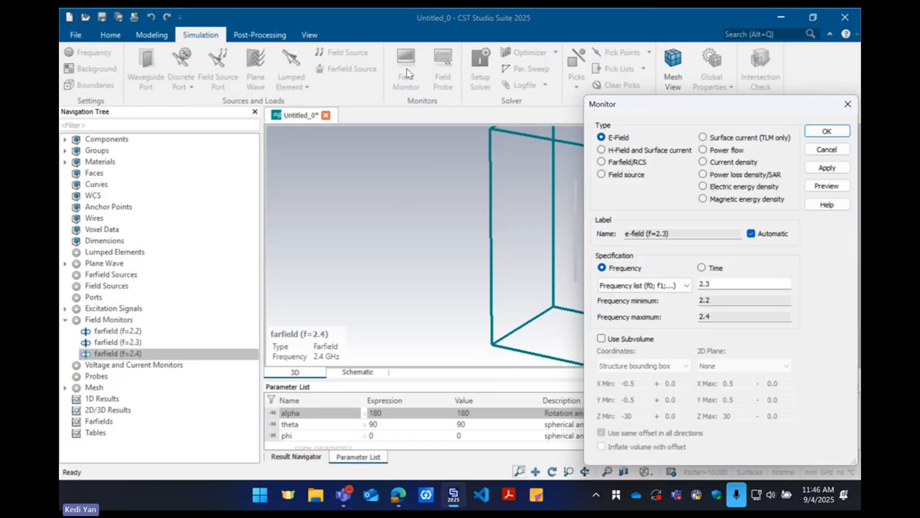
click(637, 161)
drag(652, 109, 453, 91)
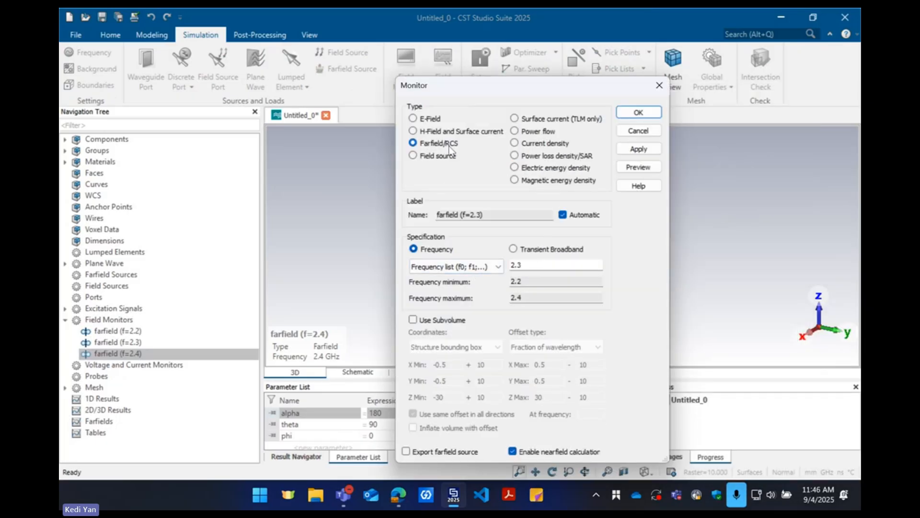
Specify the monitor frequencies with a linear step width of 0.02 from 2.2 to 2.4 GHz and create the farfield monitors
click(474, 269)
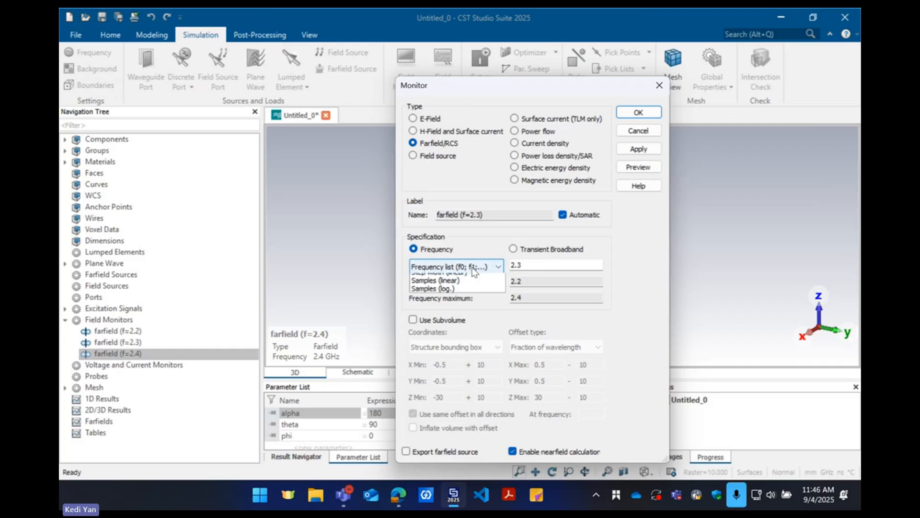
click(473, 269)
click(531, 267)
key(BackSpace)
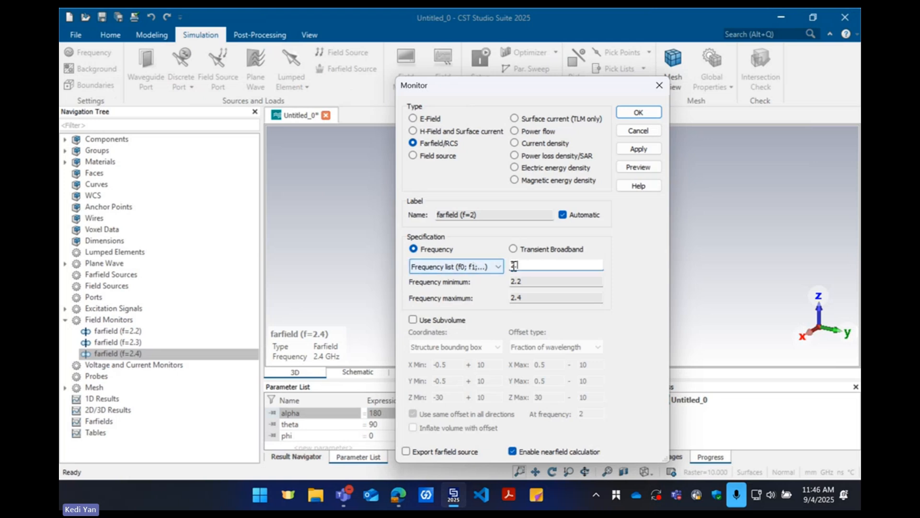
click(491, 268)
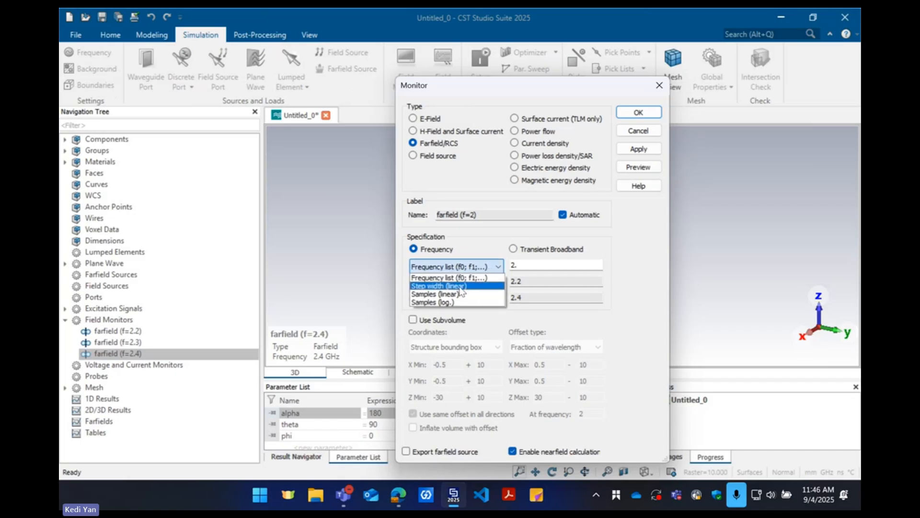
click(460, 285)
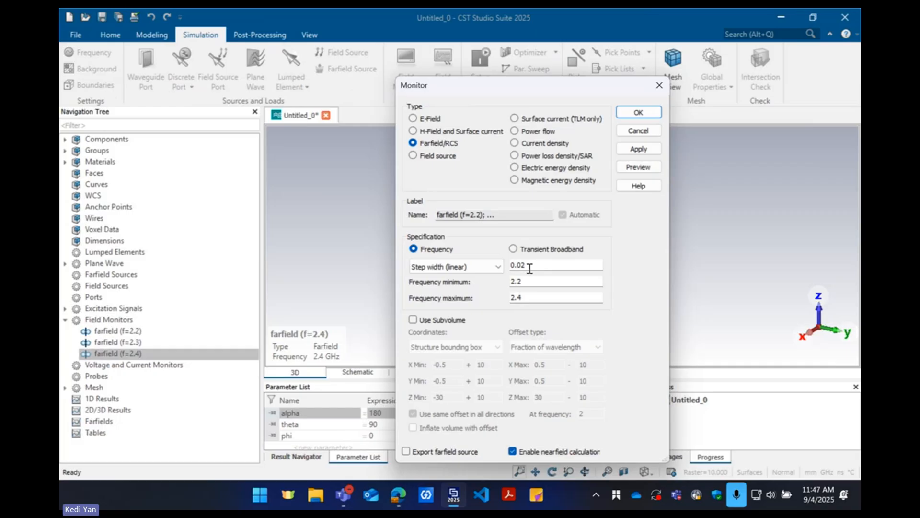
click(638, 112)
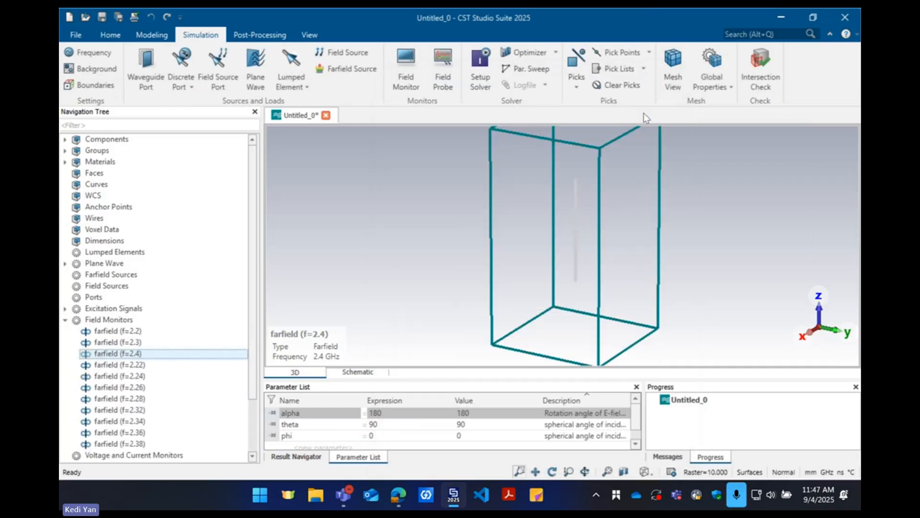
Review the farfield monitors by selecting the whole list from f=2.2 to f=2.38, ending with only f=2.4 selected
click(137, 330)
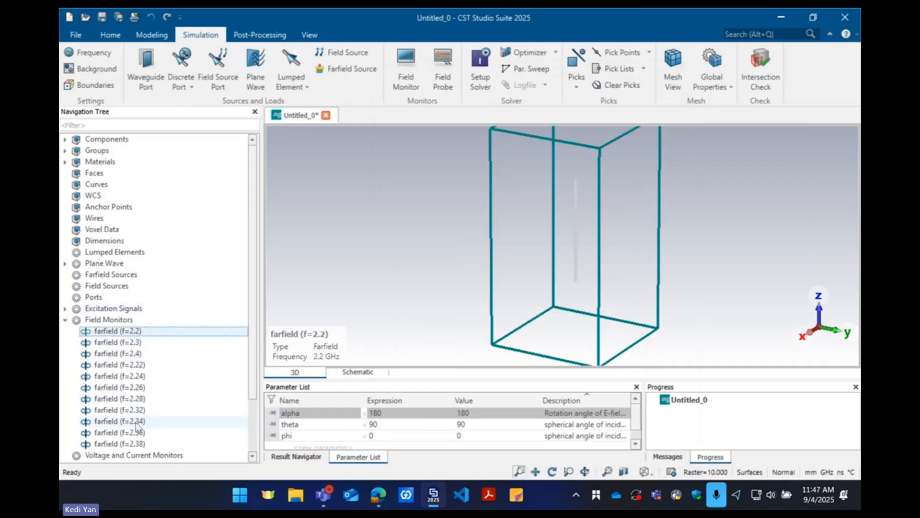
scroll(140, 412, down, 2)
shift+click(154, 401)
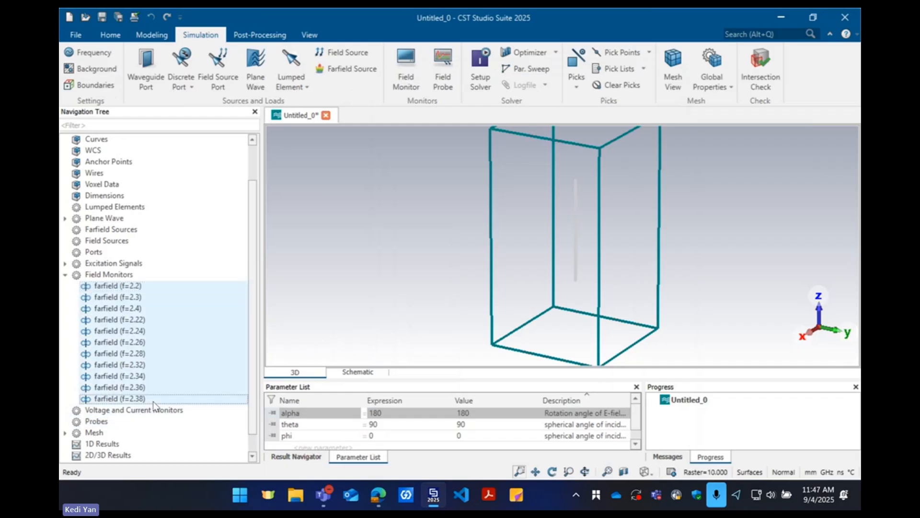
click(152, 312)
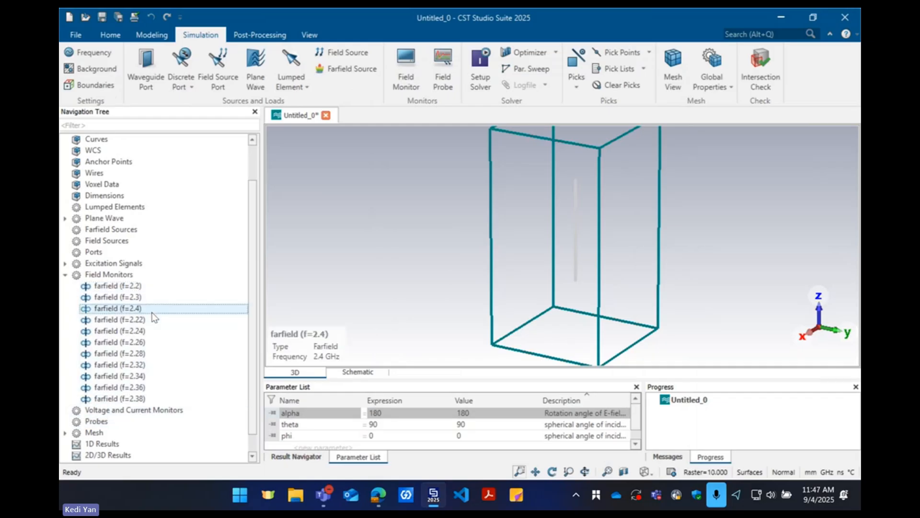
Delete the farfield monitors from f=2.22 to f=2.38, keeping only those at 2.2, 2.3 and 2.4 GHz, and collapse the monitor list
click(146, 286)
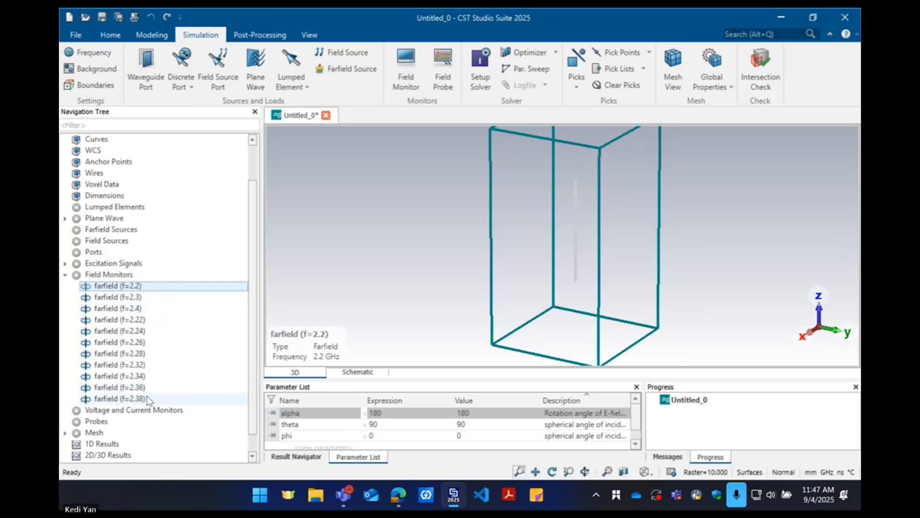
click(152, 320)
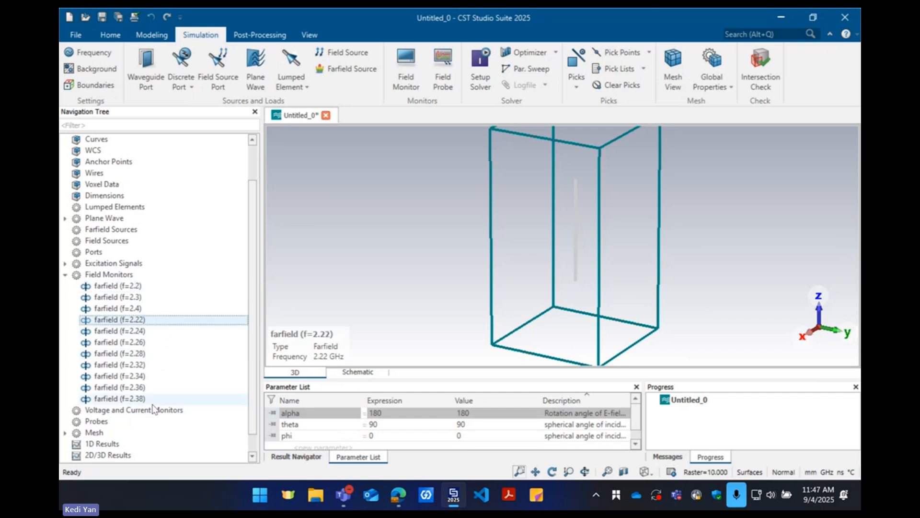
shift+click(150, 399)
key(Delete)
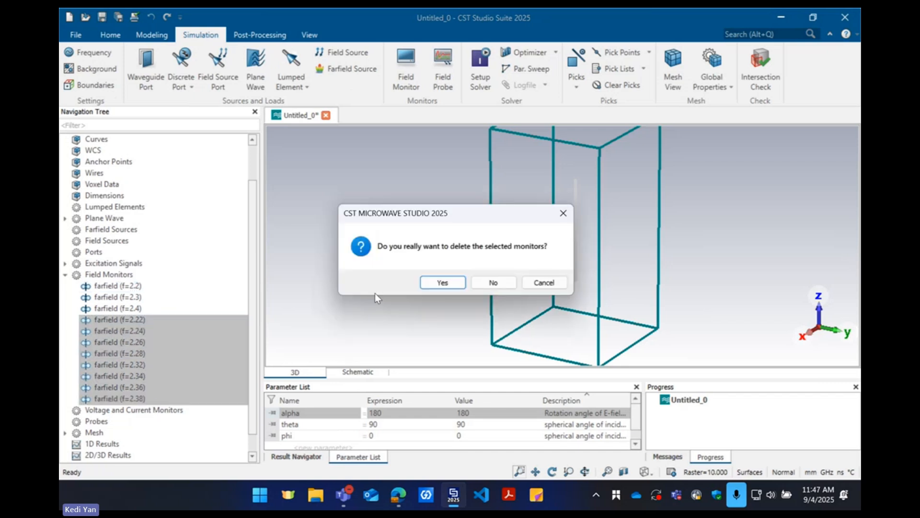
click(442, 282)
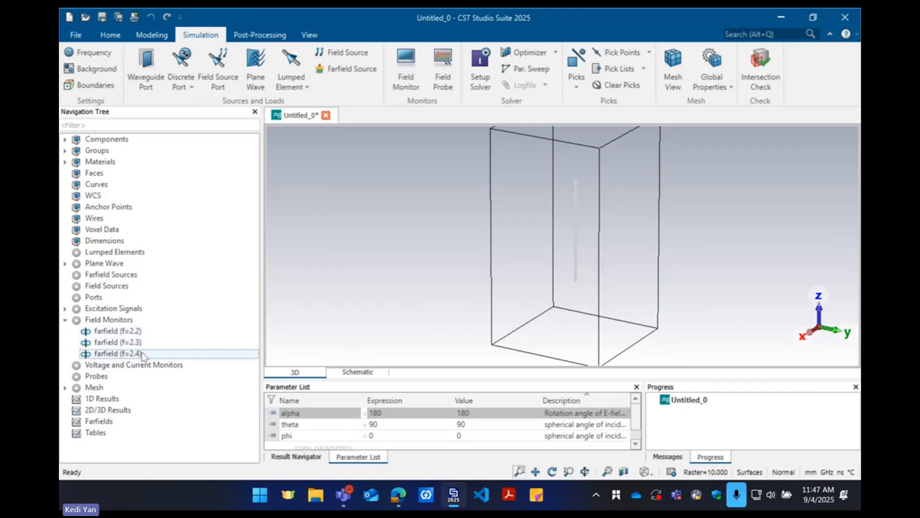
click(66, 320)
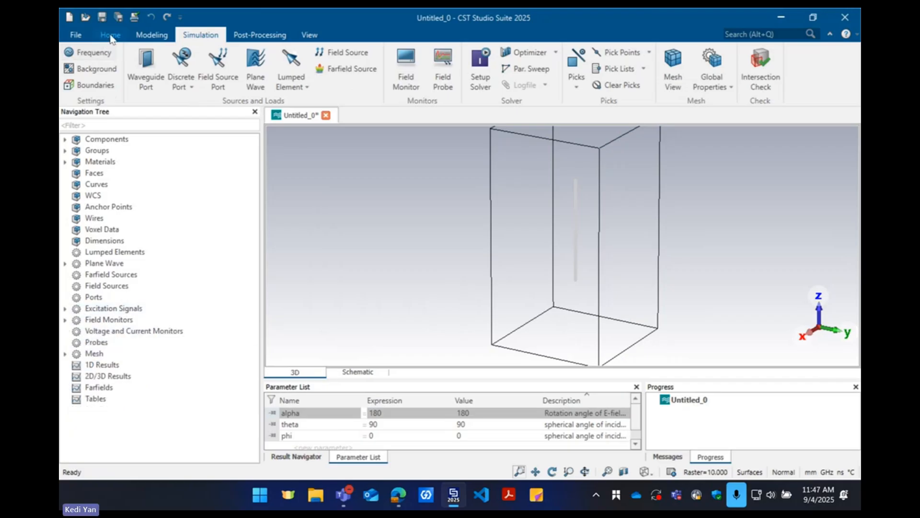
Enable the monostatic RCS sweep in the Integral Equation Solver setup and open its sweep properties
click(110, 35)
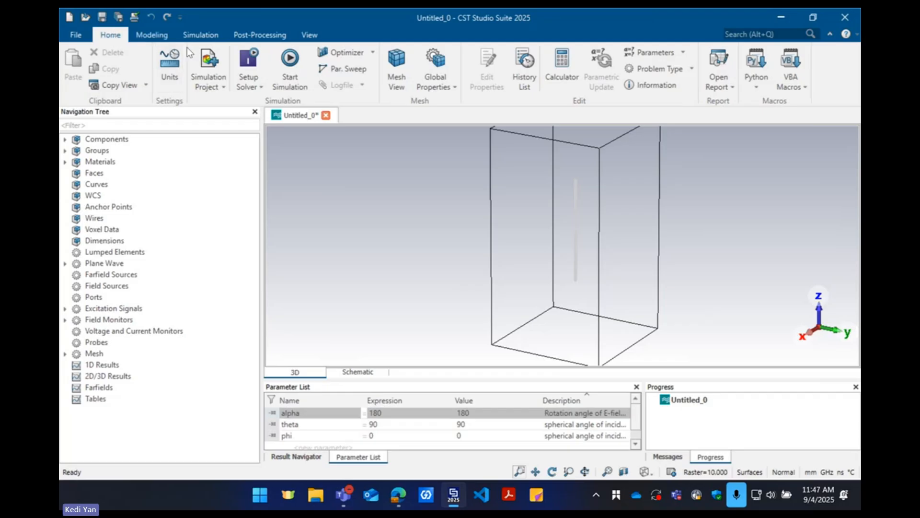
click(247, 67)
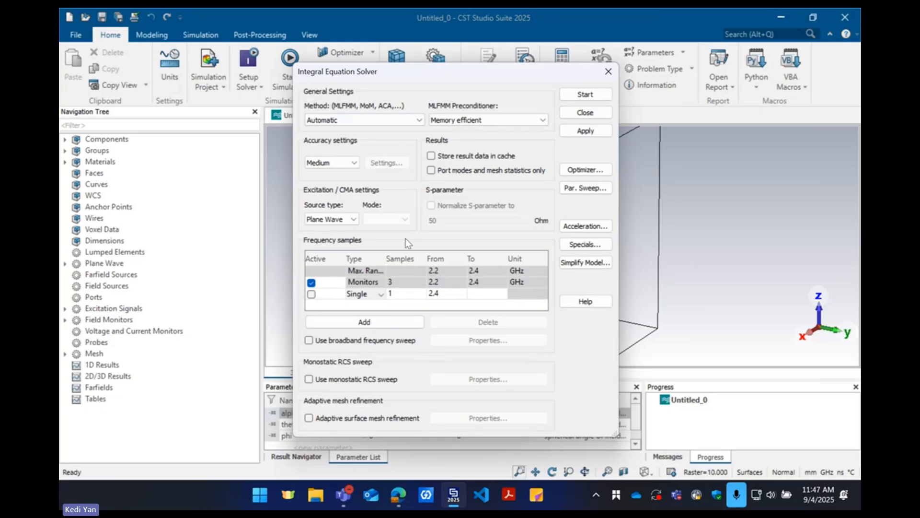
click(309, 379)
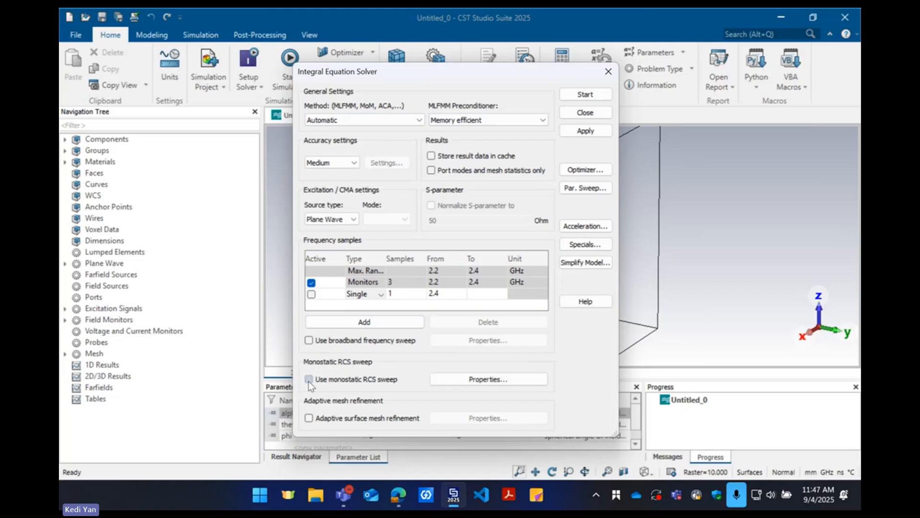
click(484, 381)
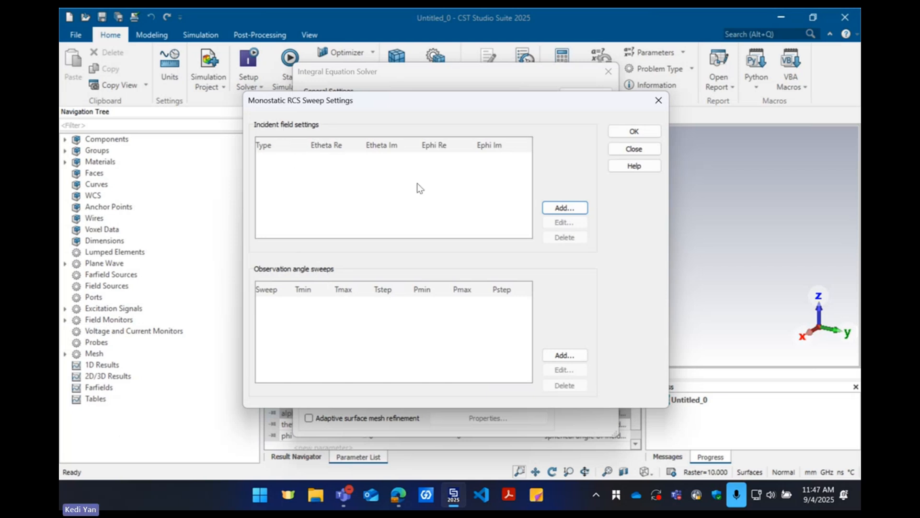
Add a Vertical incident field polarization with amplitude 1.0, consulting the spherical coordinate diagram in the browser before accepting it
click(558, 209)
click(416, 244)
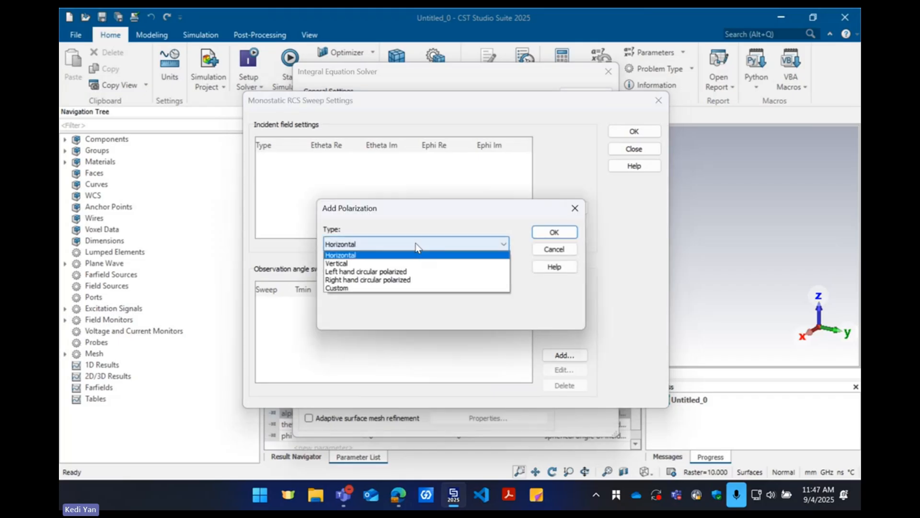
click(352, 263)
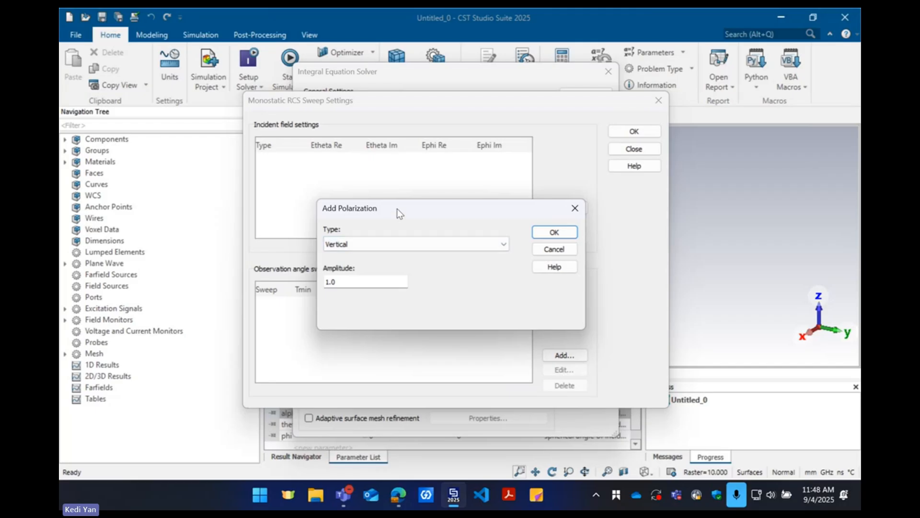
mouse_move(397, 208)
mouse_down()
mouse_move(375, 195)
mouse_move(398, 194)
mouse_up()
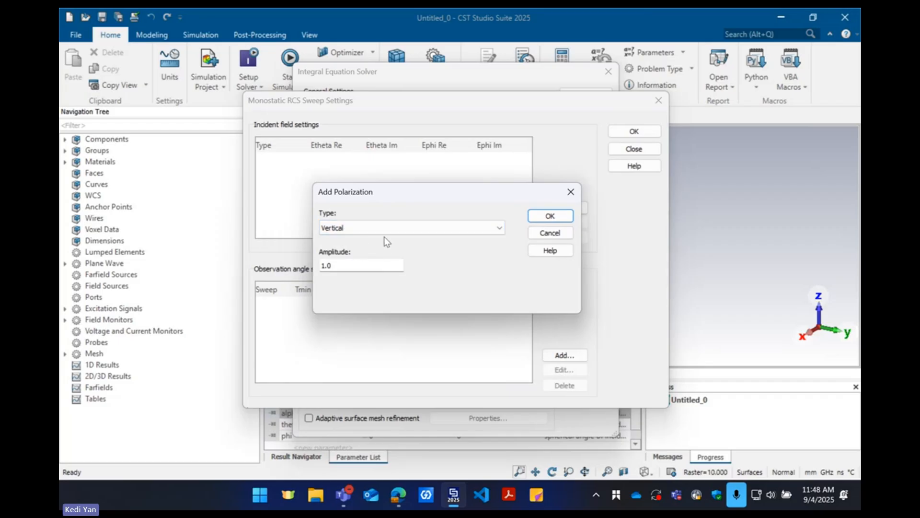
click(398, 494)
drag(477, 48, 781, 48)
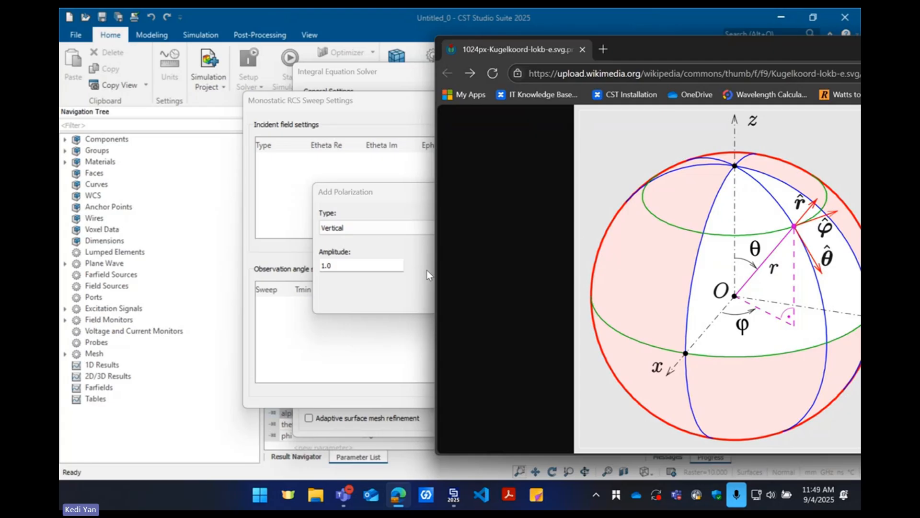
click(371, 228)
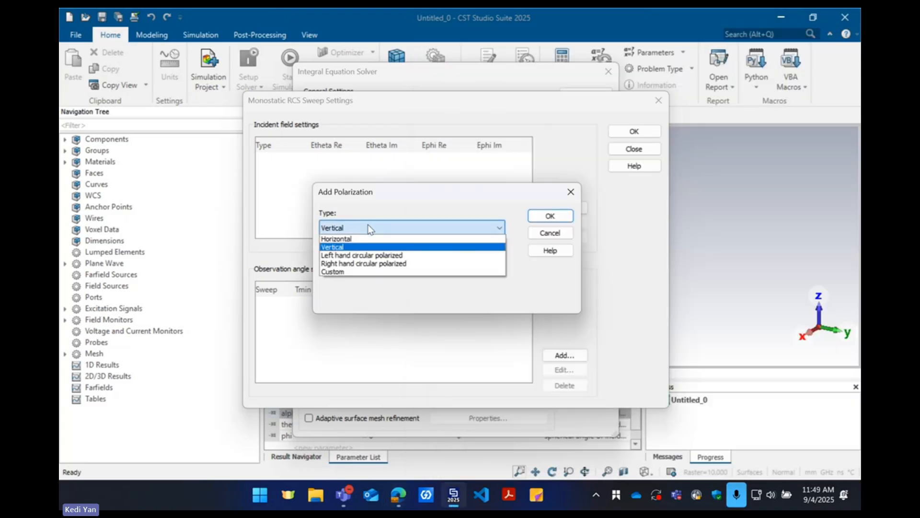
click(369, 209)
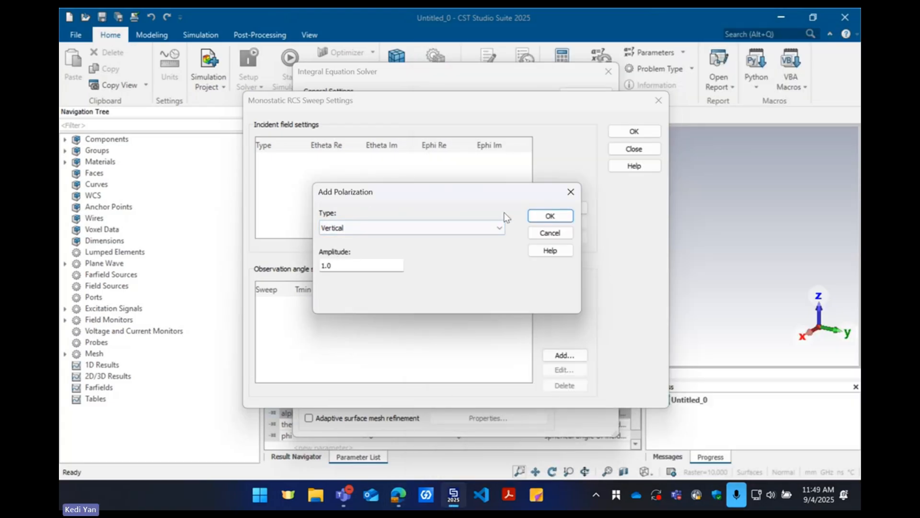
click(538, 218)
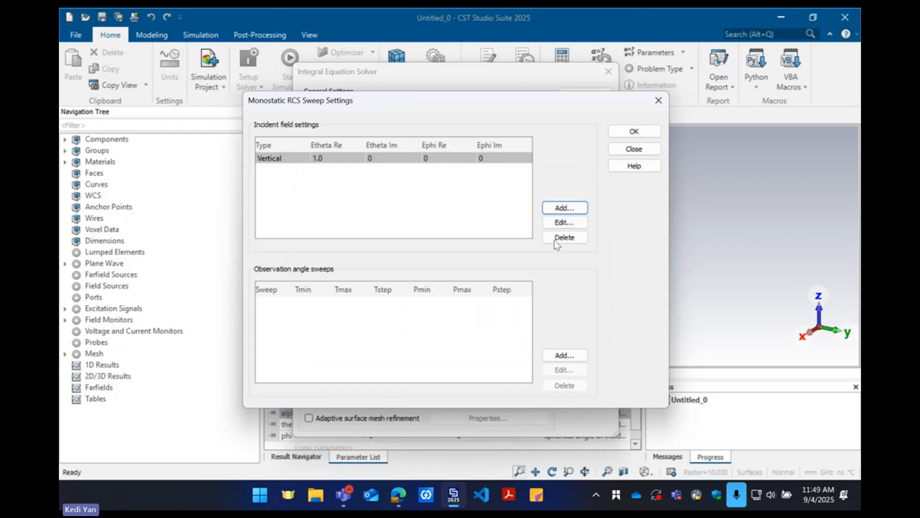
Edit the incident field polarization, choose the Horizontal type and compare it with the spherical coordinate diagram in the browser
click(557, 222)
click(405, 244)
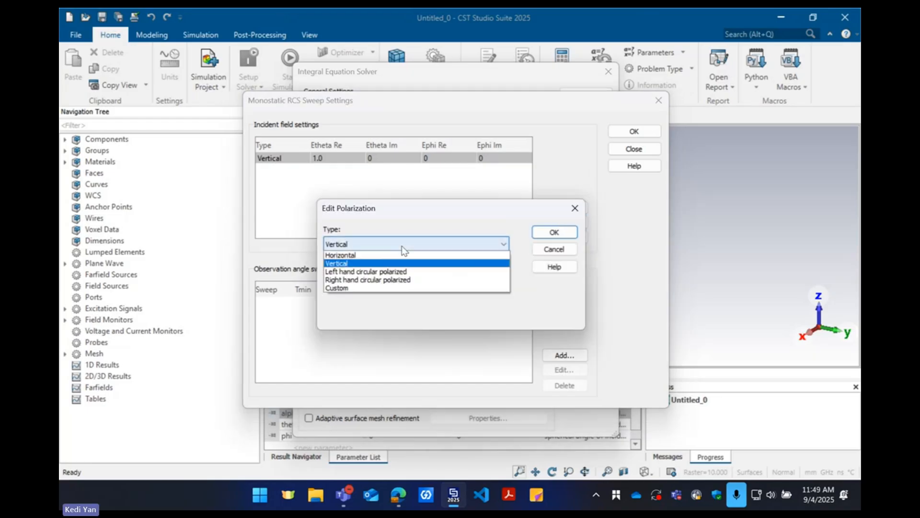
click(373, 256)
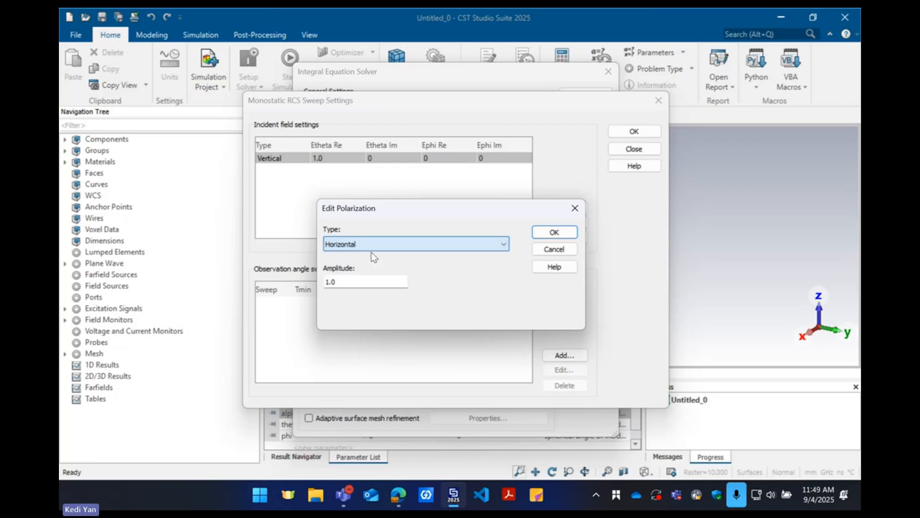
click(392, 490)
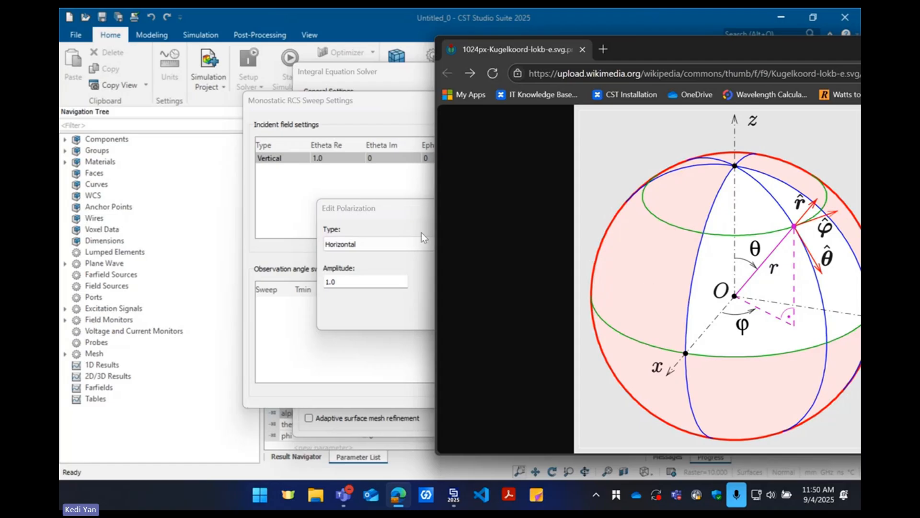
Set the incident field to Left hand circular polarized and compare its components with the phi and theta directions in the browser diagram
click(417, 244)
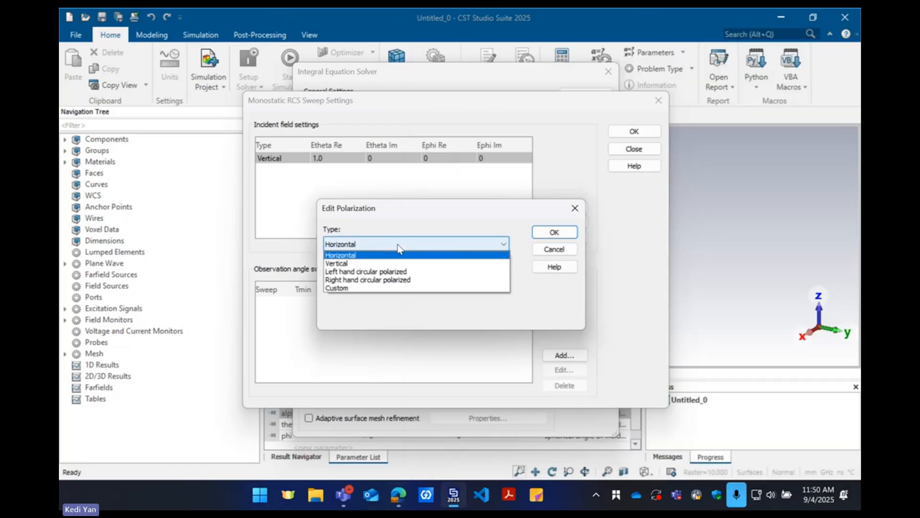
click(387, 274)
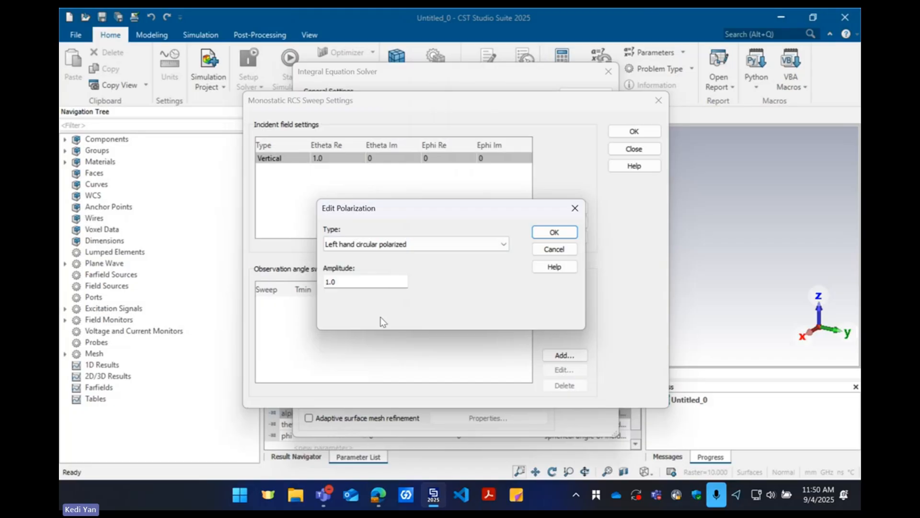
click(378, 494)
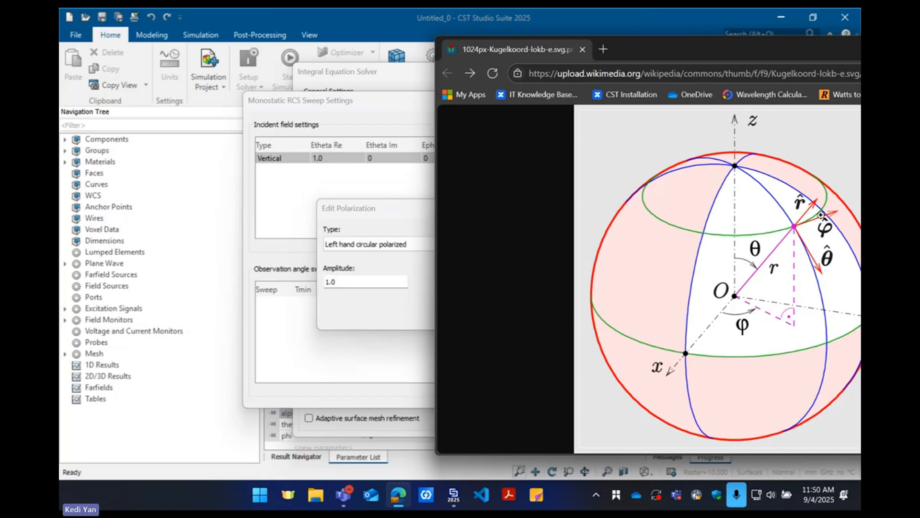
click(404, 207)
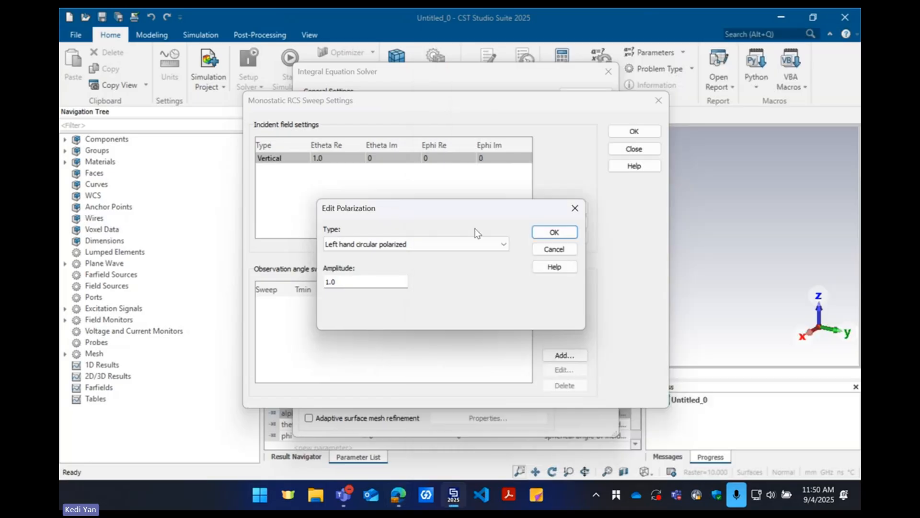
click(569, 235)
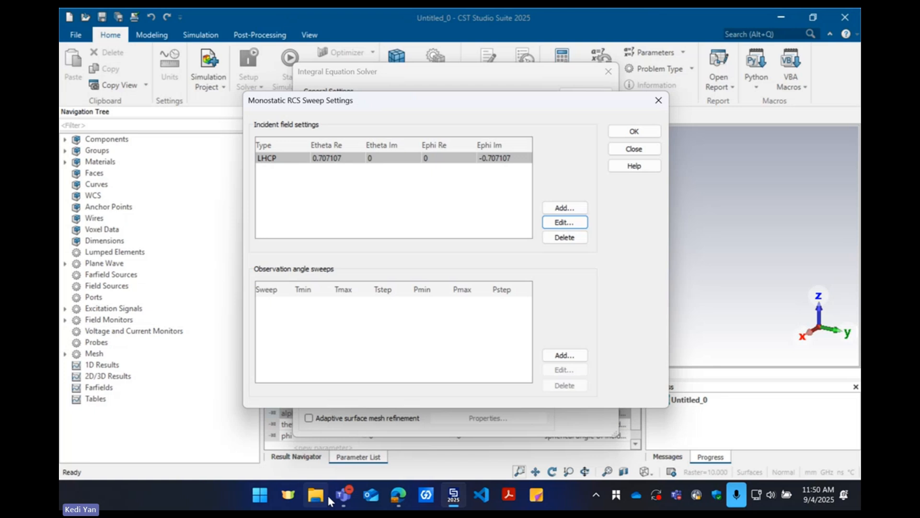
mouse_move(404, 498)
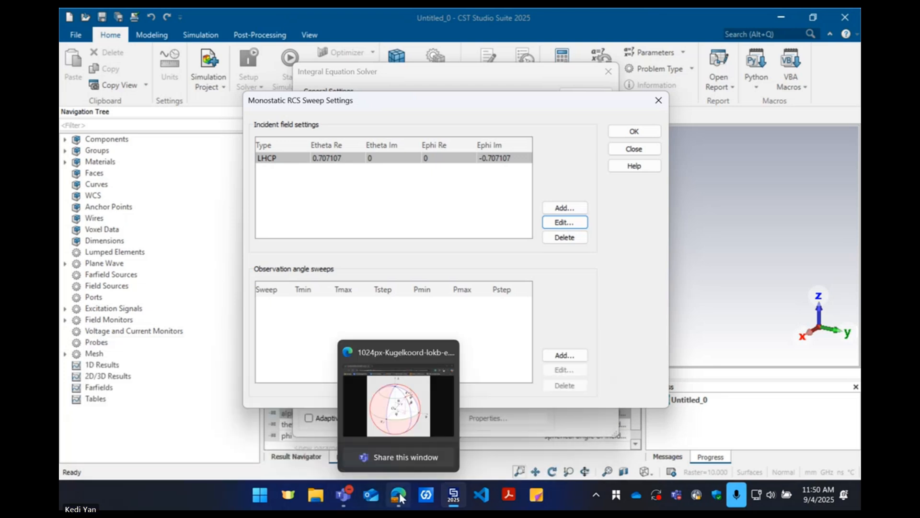
click(402, 499)
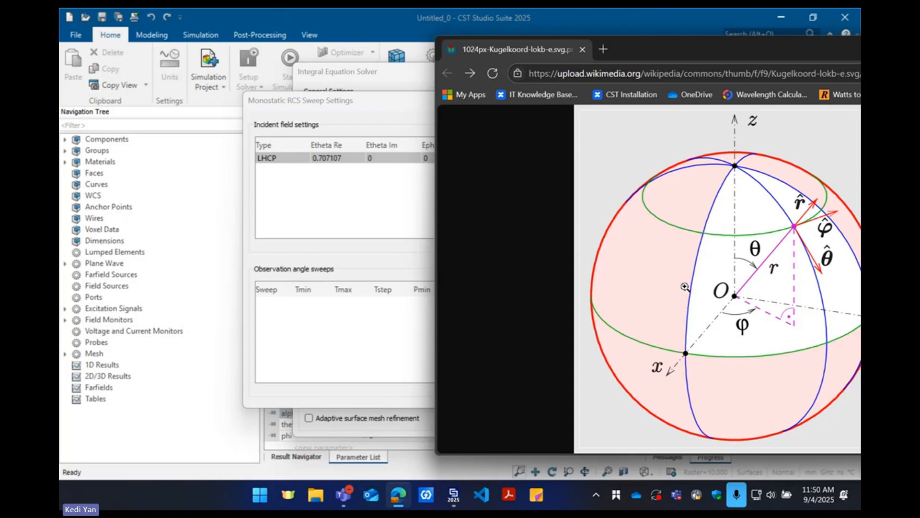
click(353, 197)
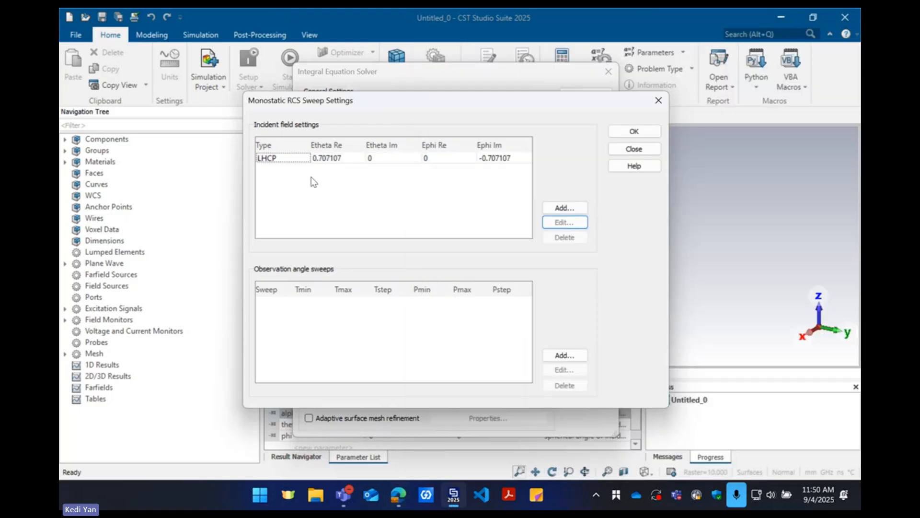
Change the incident field entry from left hand to Right hand circular polarized
click(480, 159)
click(564, 222)
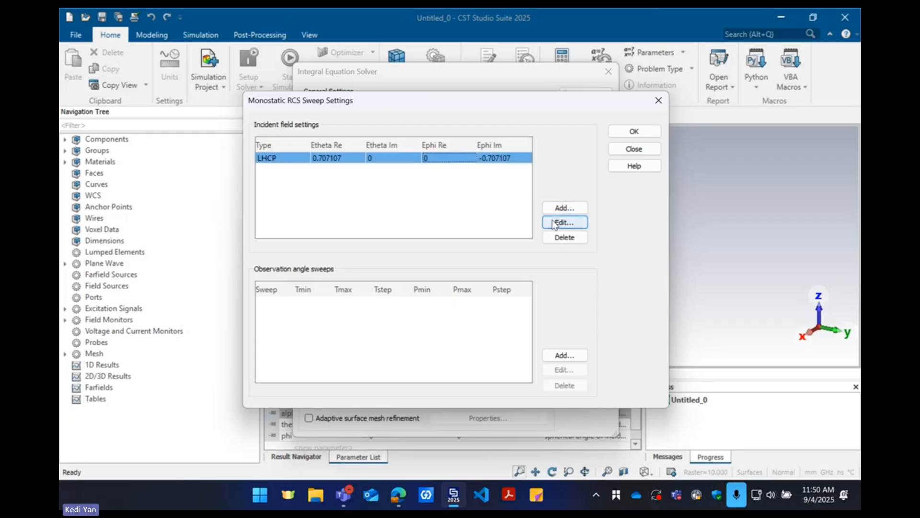
click(348, 230)
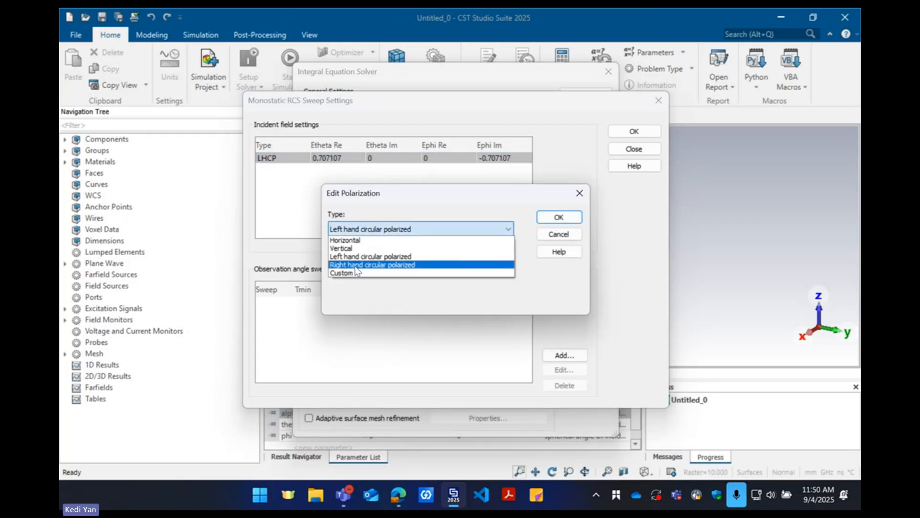
click(355, 266)
click(558, 217)
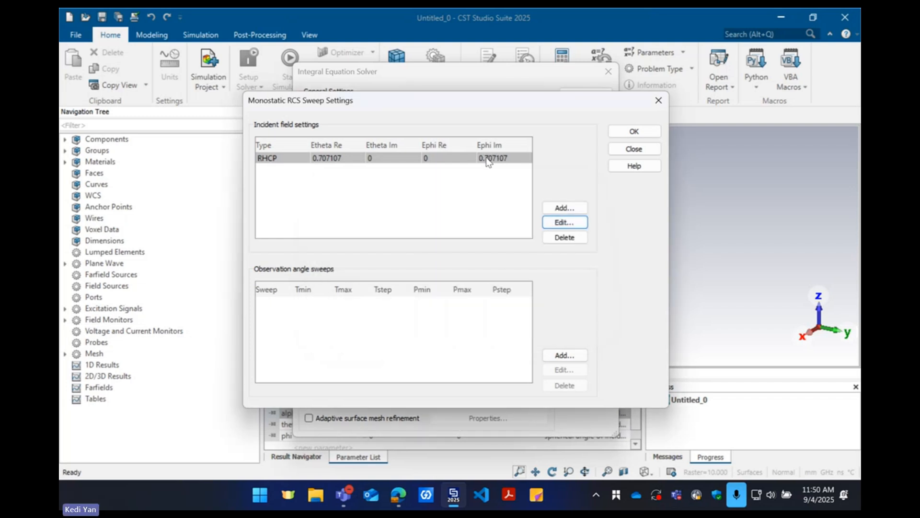
Set the incident field polarization back to Vertical and check the theta direction on the spherical coordinate diagram in the browser
click(564, 224)
click(409, 244)
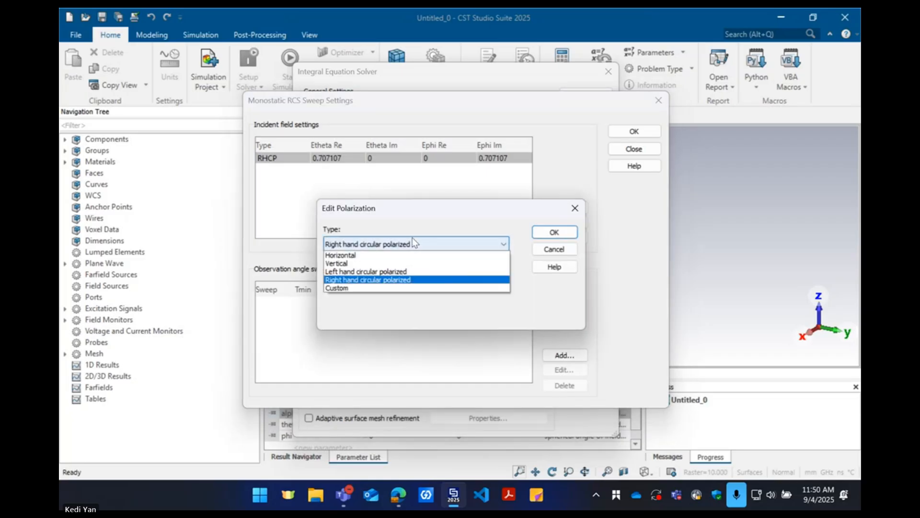
click(392, 264)
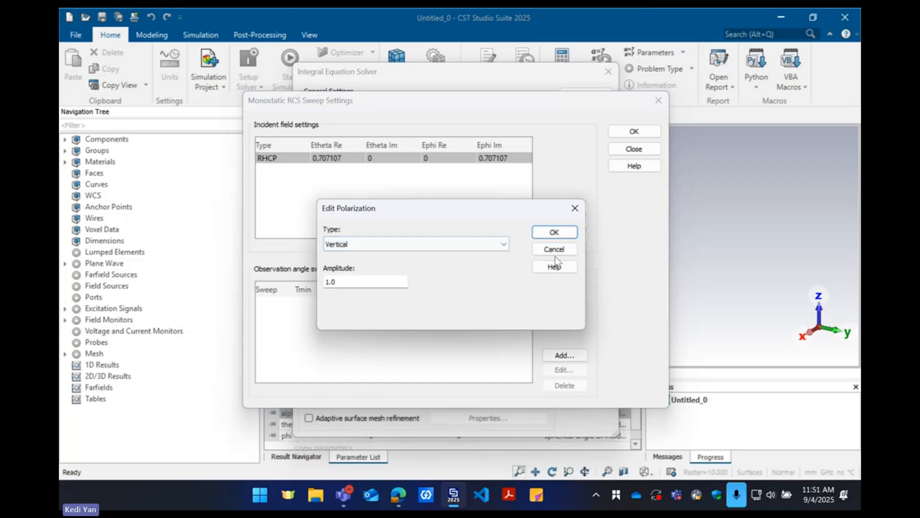
click(552, 232)
key(alt+Tab)
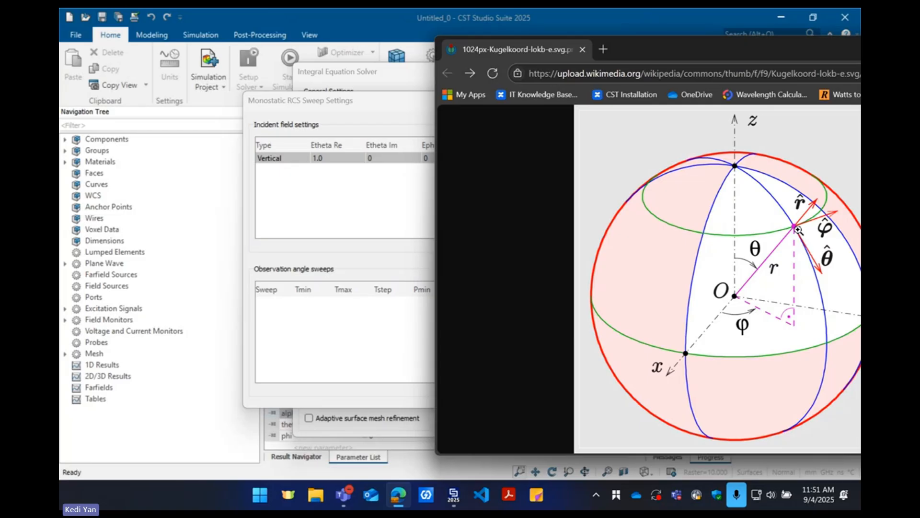
click(397, 238)
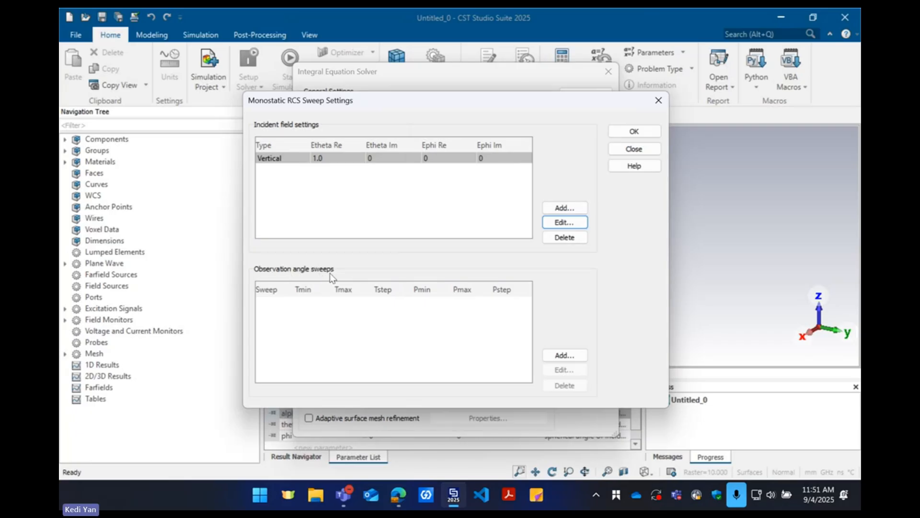
Add a Single Point observation angle sweep at theta 90 and phi 0, checking the direction on the spherical coordinate diagram in the browser
click(564, 355)
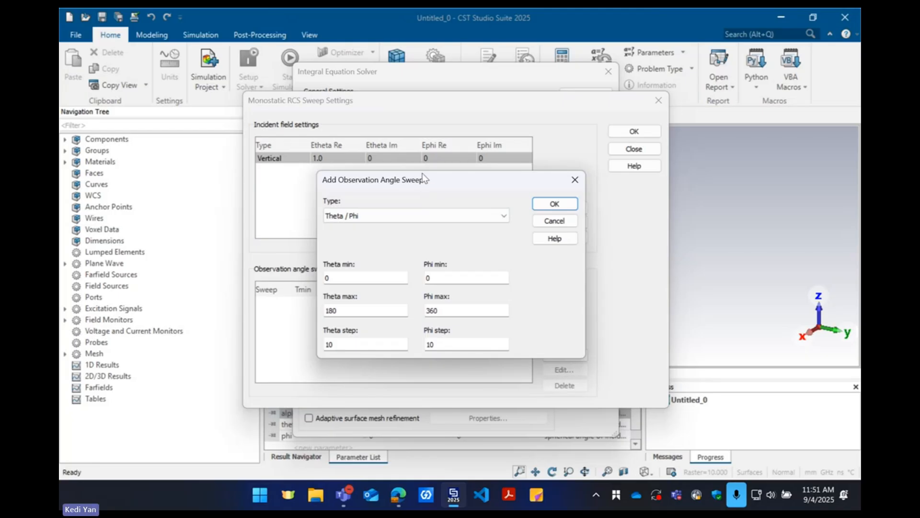
click(402, 216)
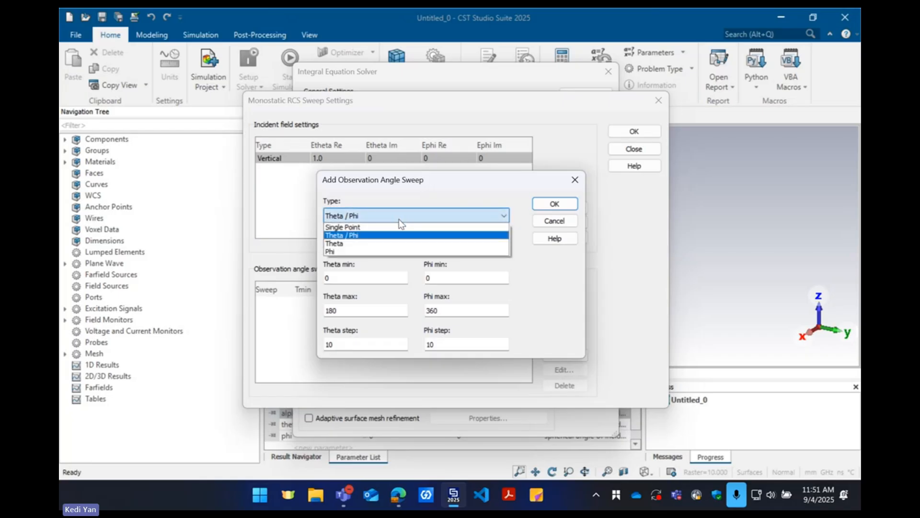
click(353, 228)
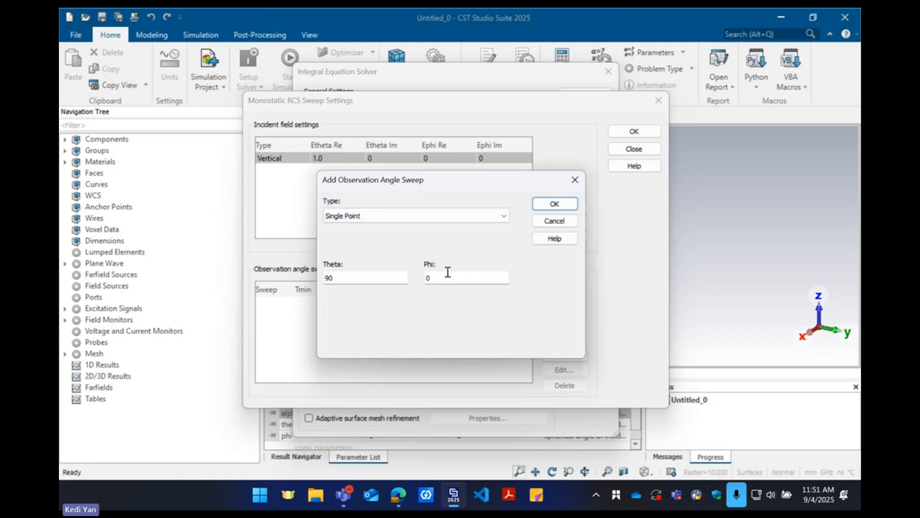
click(371, 218)
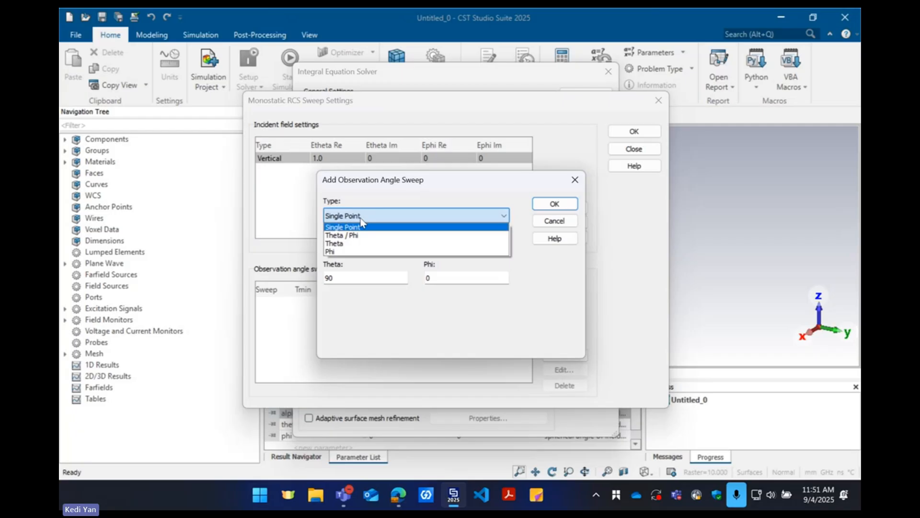
click(362, 225)
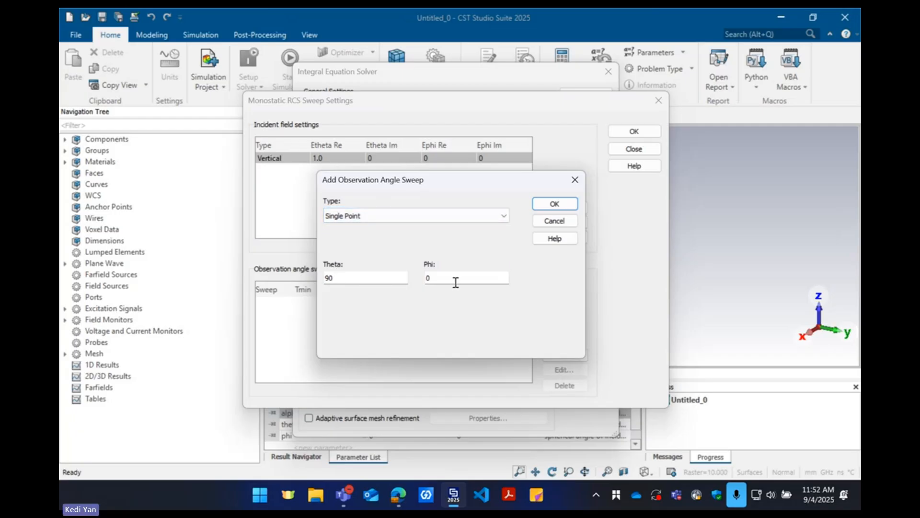
key(alt+Tab)
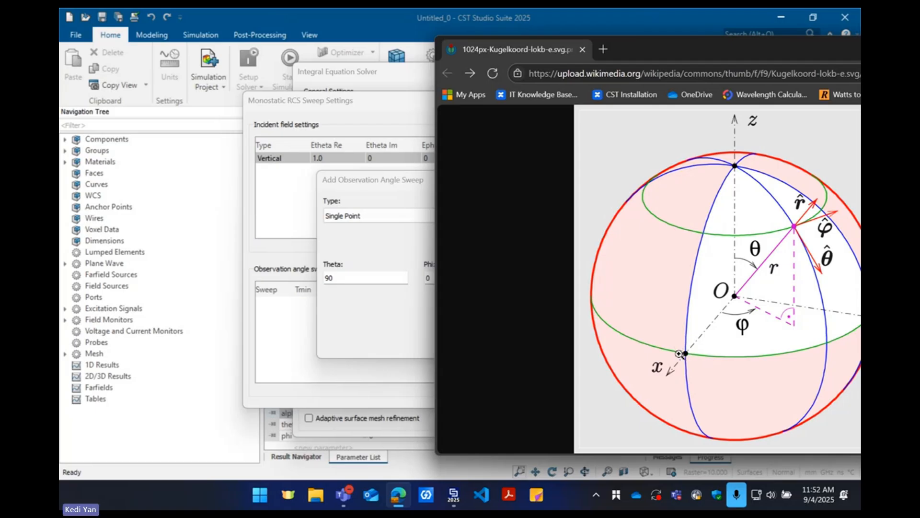
click(346, 231)
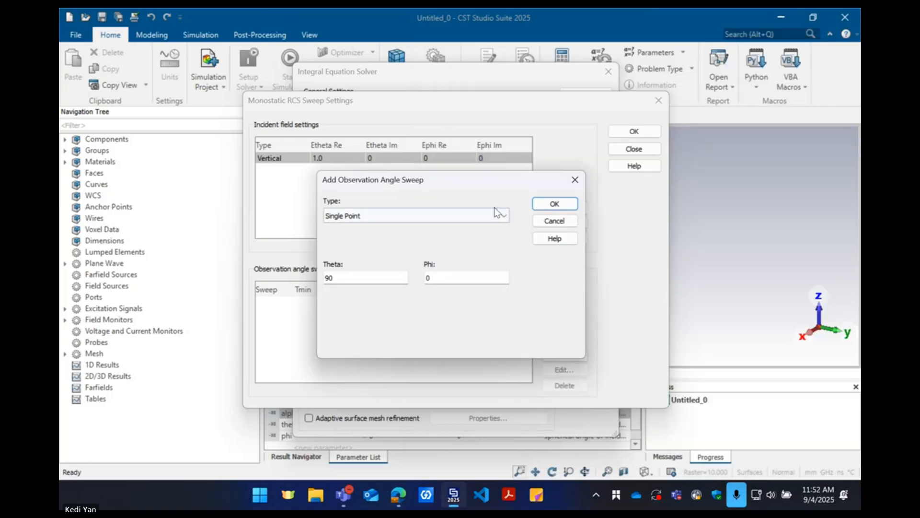
click(550, 207)
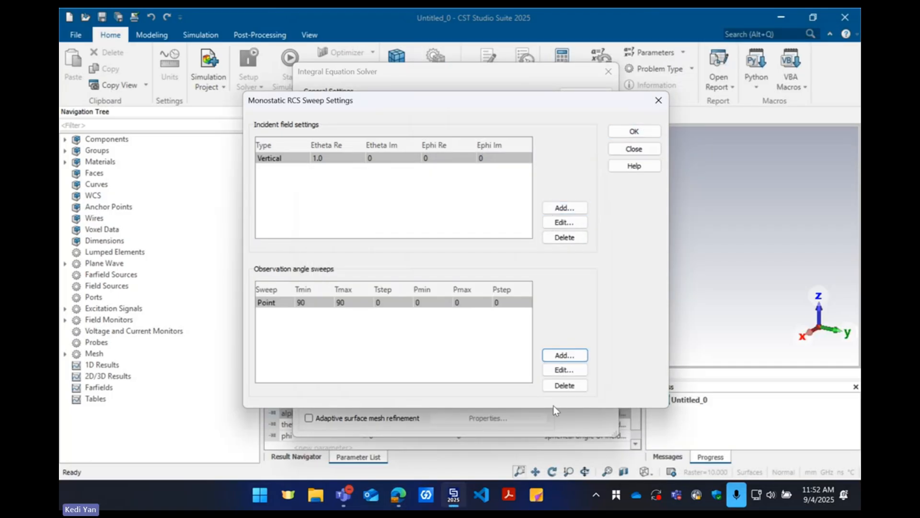
Change the observation angle sweep to type Theta, from 0 to 180 with a step of 1 and phi 0
click(563, 370)
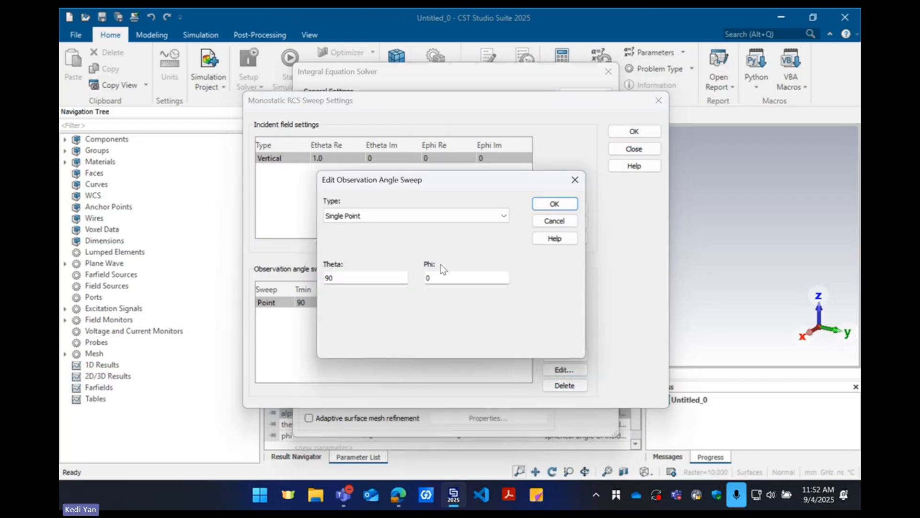
click(392, 213)
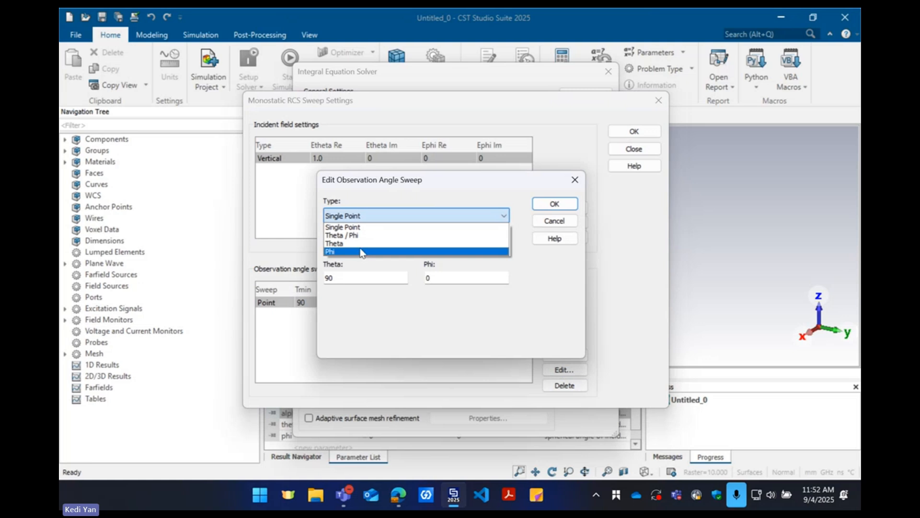
click(360, 243)
click(429, 277)
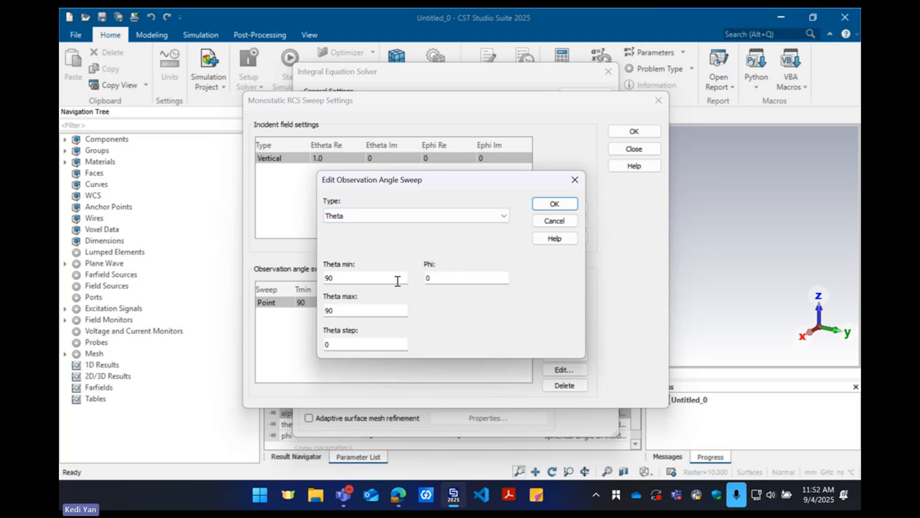
double_click(342, 280)
text(0)
key(Tab)
text(180)
key(Tab)
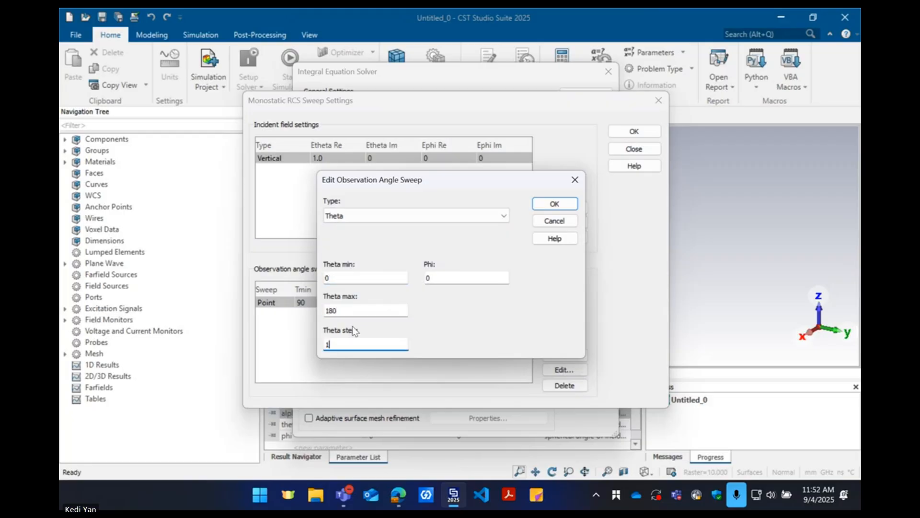
Place the sweep settings beside the browser's spherical coordinate diagram and trace the theta sweep at phi 0 on it
key(alt+Tab)
click(394, 176)
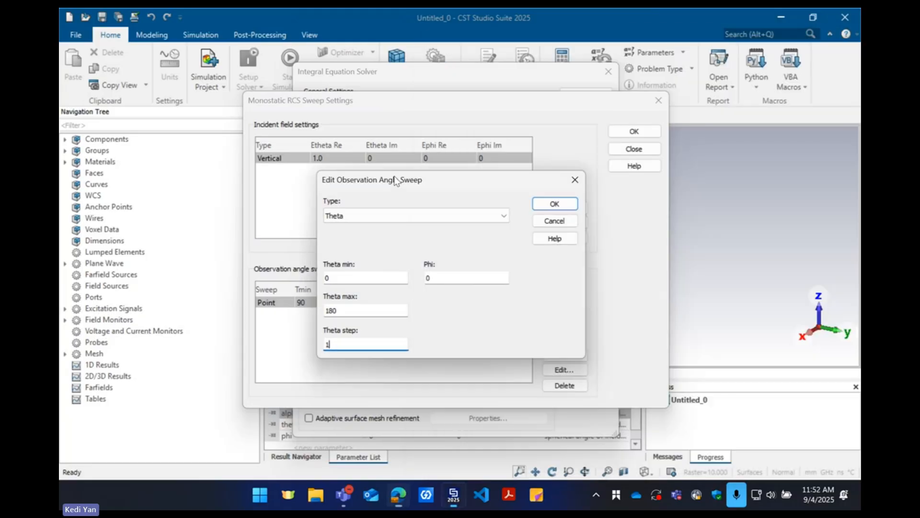
drag(394, 180, 235, 185)
key(alt+Tab)
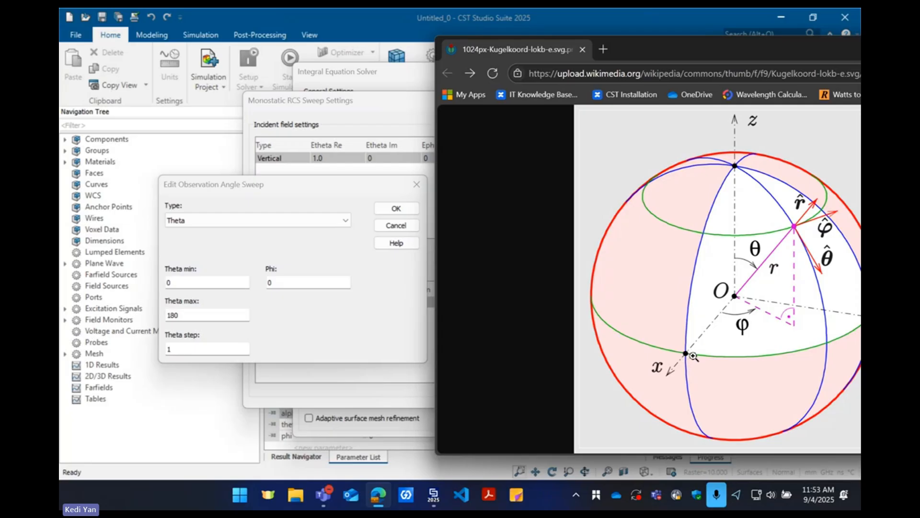
click(293, 183)
drag(293, 183, 367, 186)
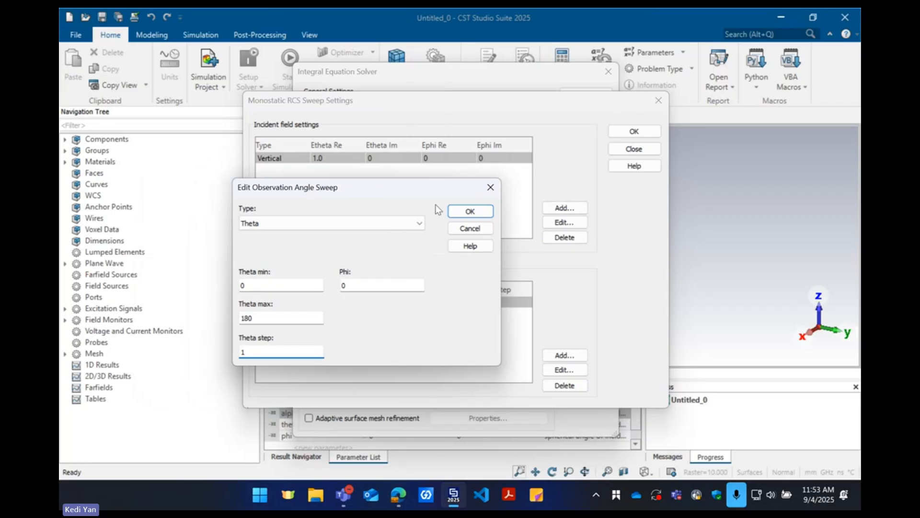
Accept the theta sweep and the monostatic RCS sweep settings, and start the Integral Equation Solver
click(463, 214)
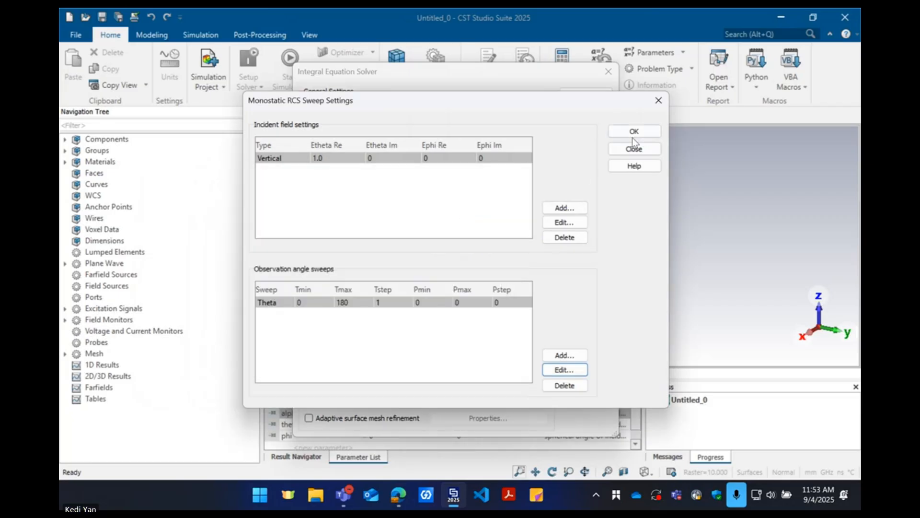
click(633, 133)
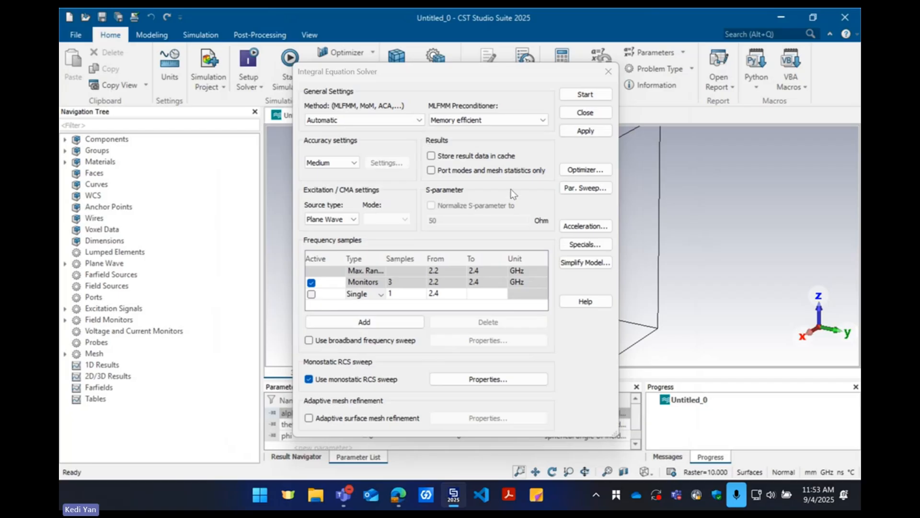
click(584, 93)
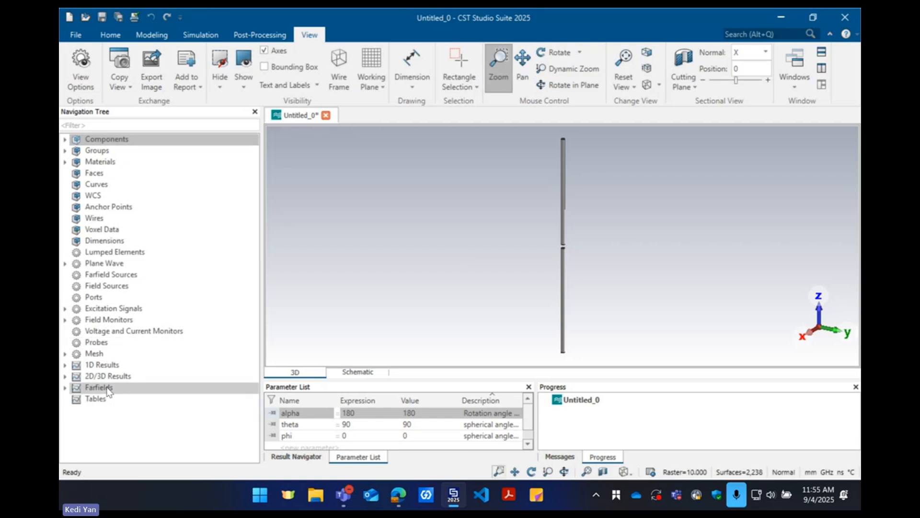
Open the farfield results and view the monostatic RCS polar plots of the theta sweep at 2.2 and 2.3 GHz
click(91, 388)
double_click(87, 389)
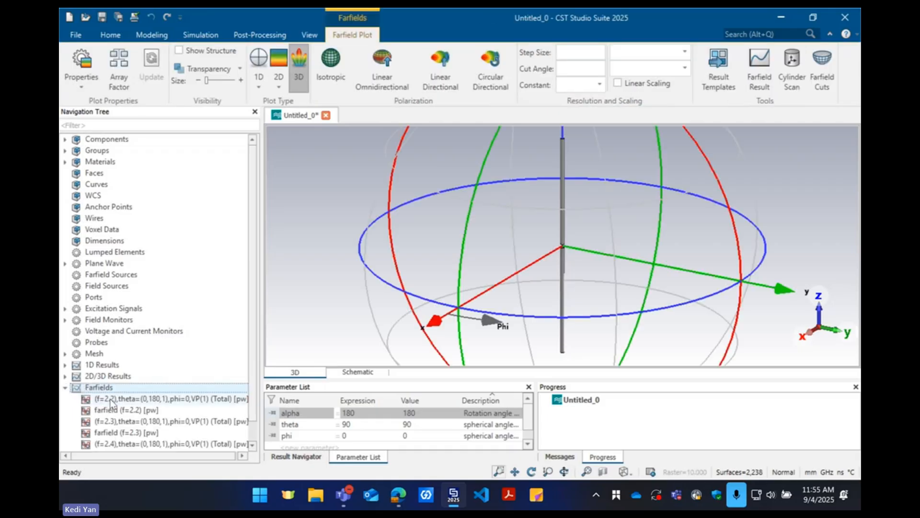
scroll(113, 400, down, 1)
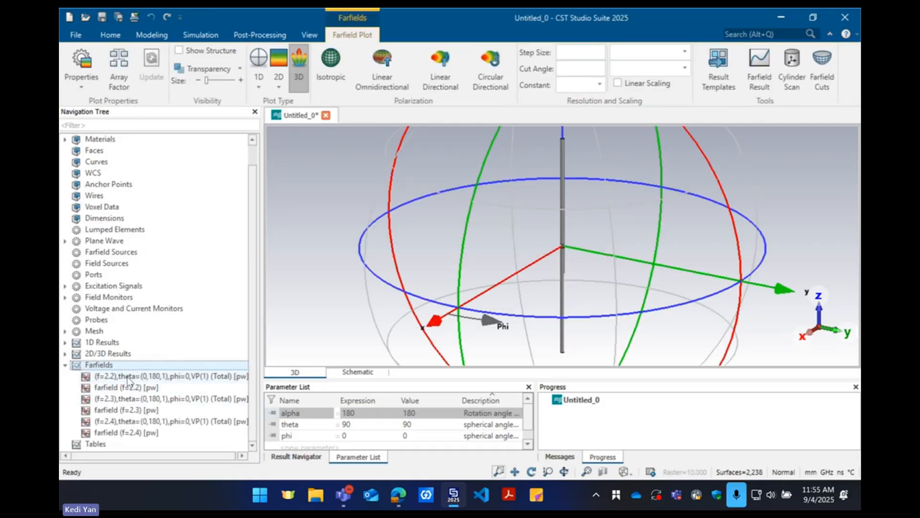
click(128, 378)
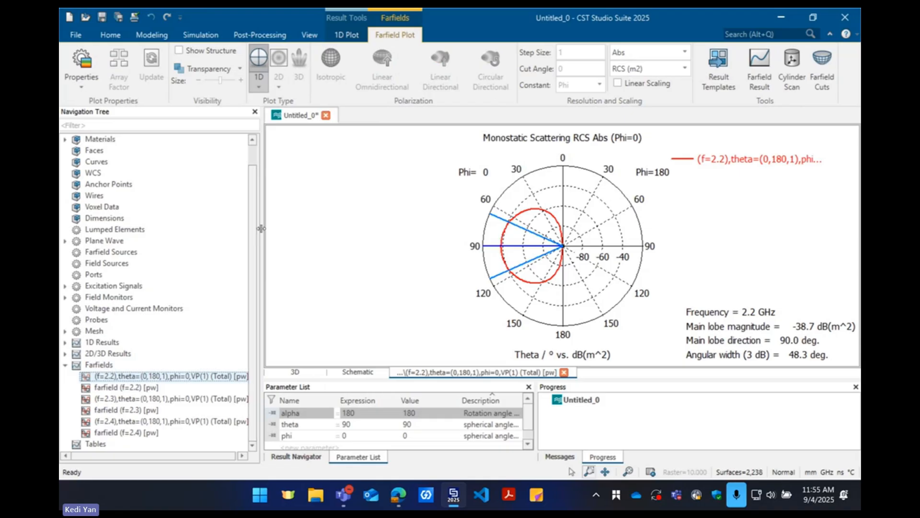
click(141, 399)
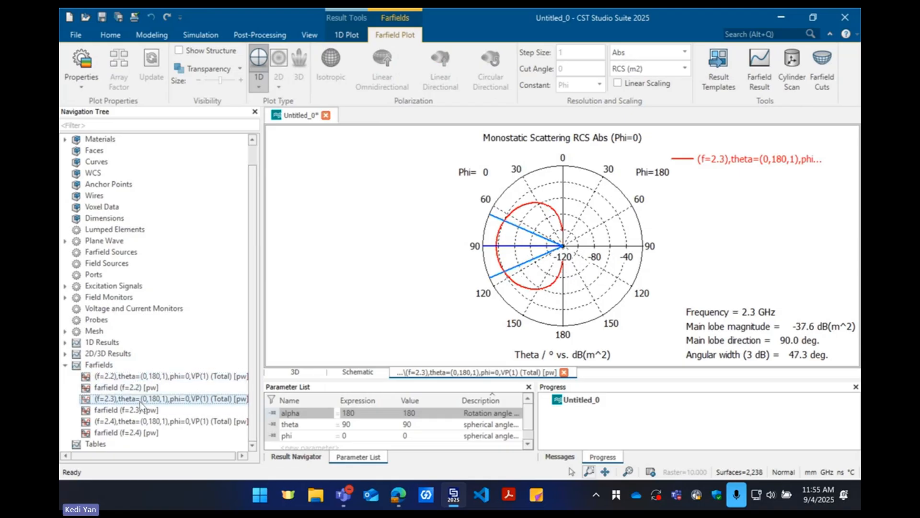
Switch the monostatic RCS plot to a Cartesian 1D curve and view the results at 2.2, 2.3 and 2.4 GHz
click(258, 86)
click(281, 115)
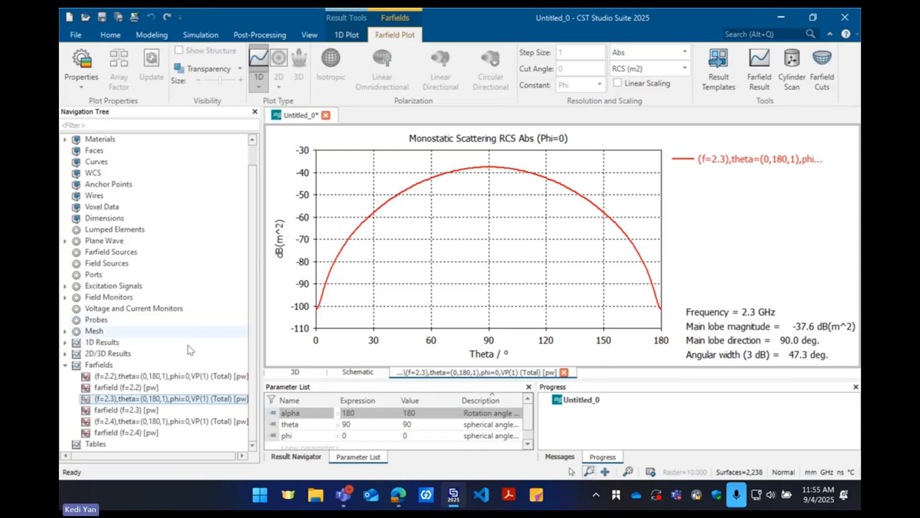
click(166, 376)
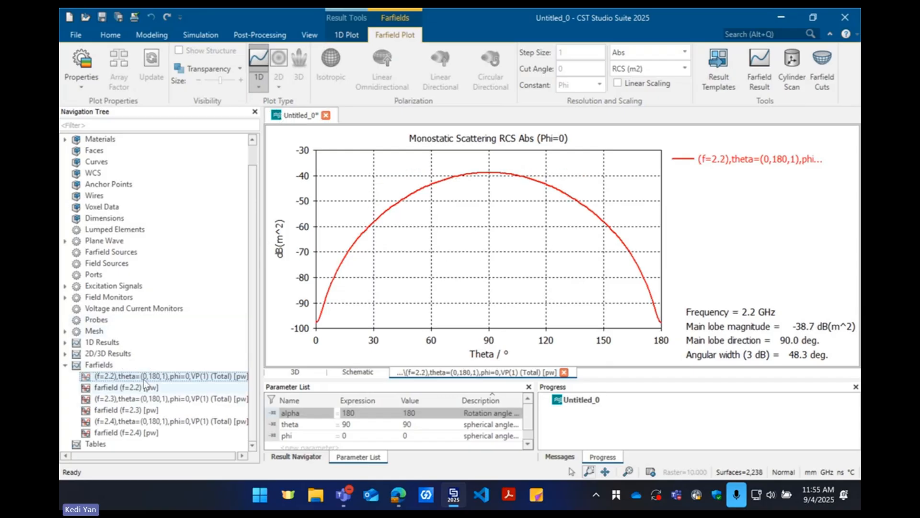
click(137, 402)
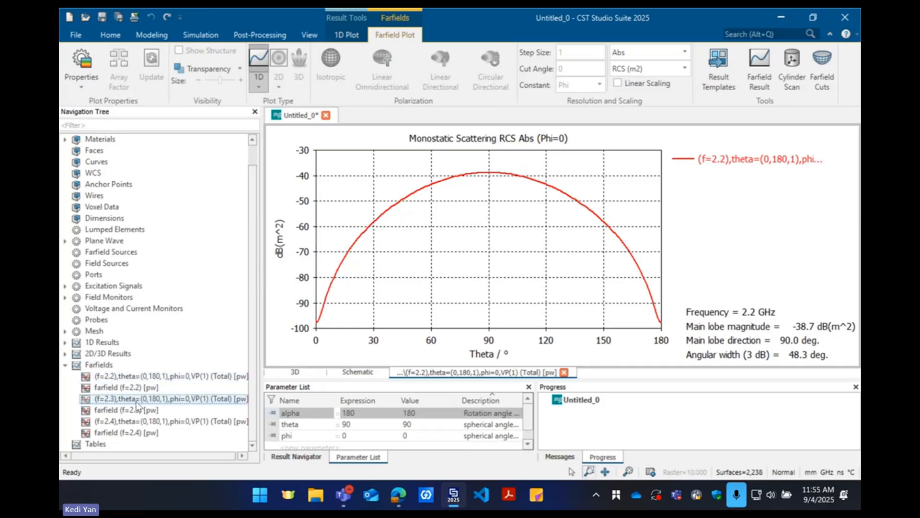
click(134, 422)
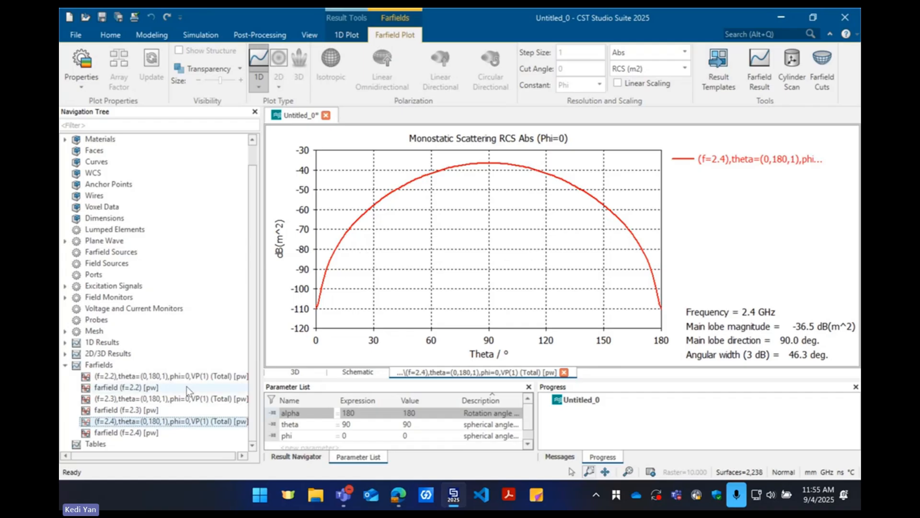
Compare the bistatic farfield results at 2.3 and 2.4 GHz with the monostatic RCS curves at 2.2, 2.3 and 2.4 GHz
click(129, 399)
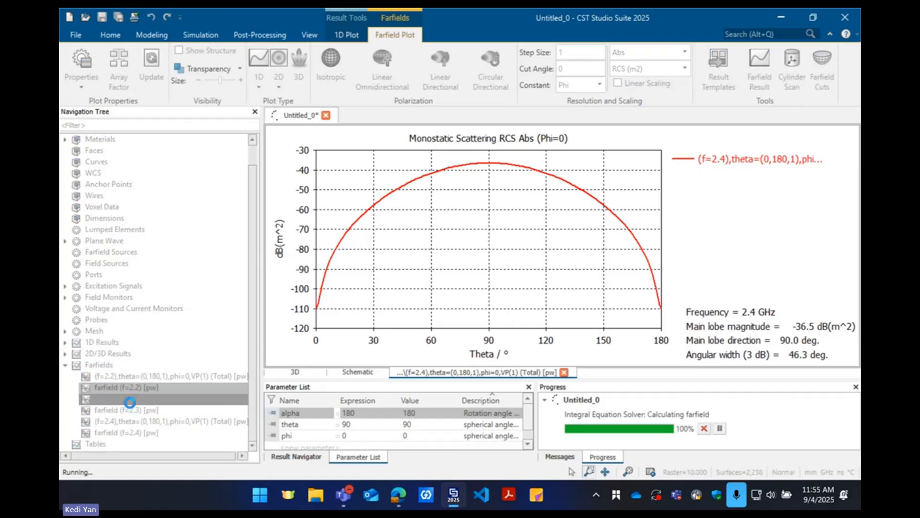
click(134, 410)
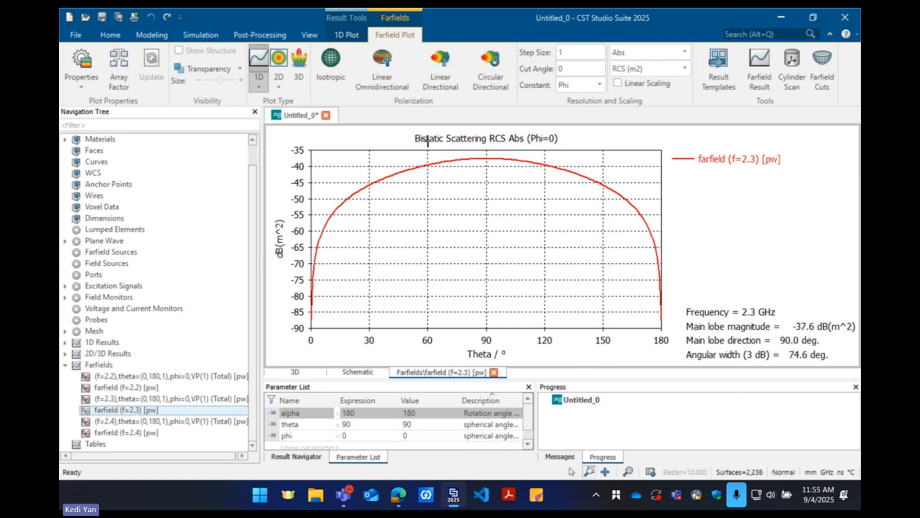
click(162, 432)
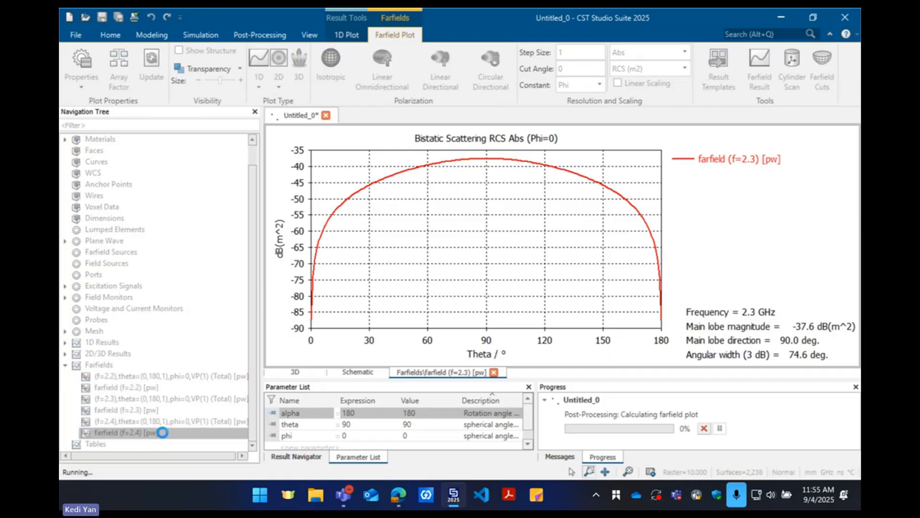
click(163, 376)
click(159, 399)
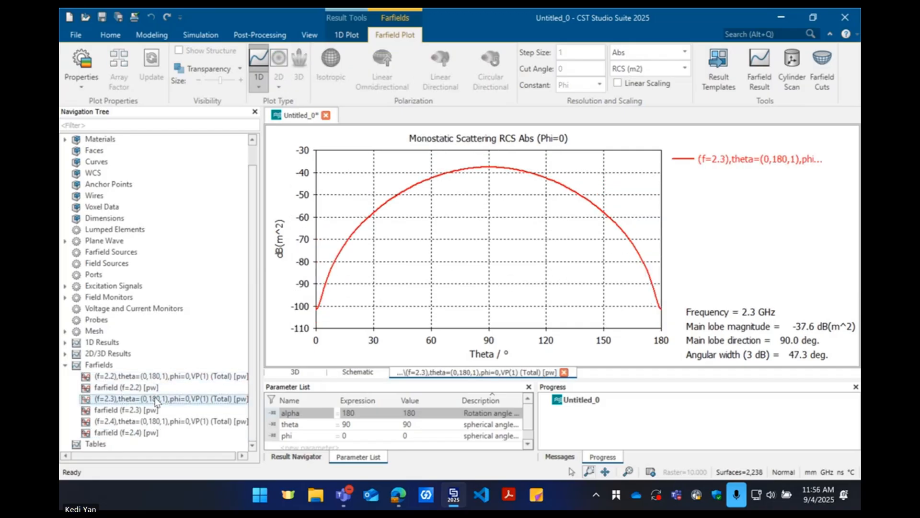
click(138, 421)
click(135, 378)
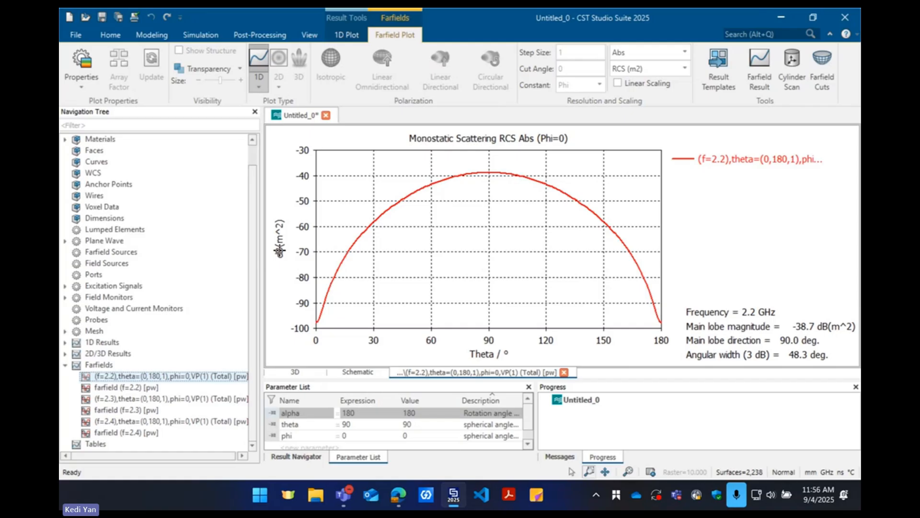
Try linear scaling on the 2.2 GHz monostatic RCS curve and restore the dB scale
click(617, 84)
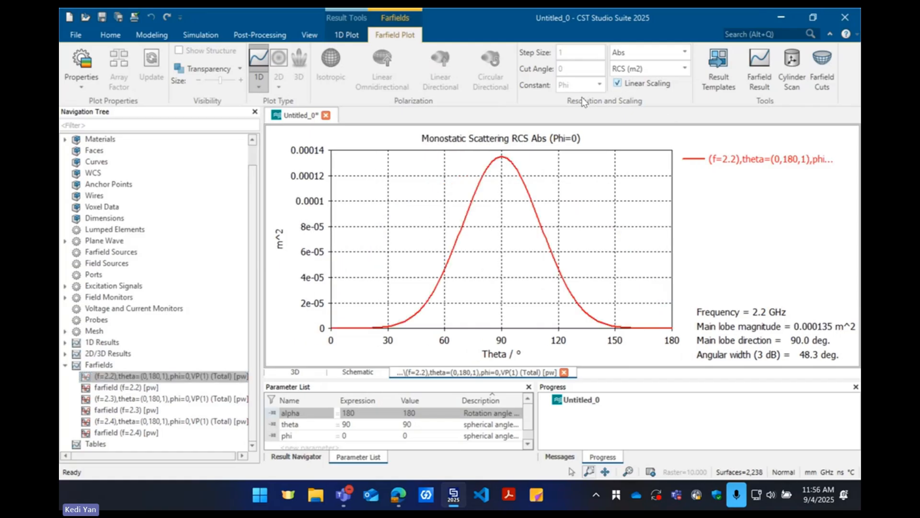
click(617, 84)
Review the field component options for the RCS plot and examine the theta and phi directions on the browser's spherical coordinate diagram
click(654, 53)
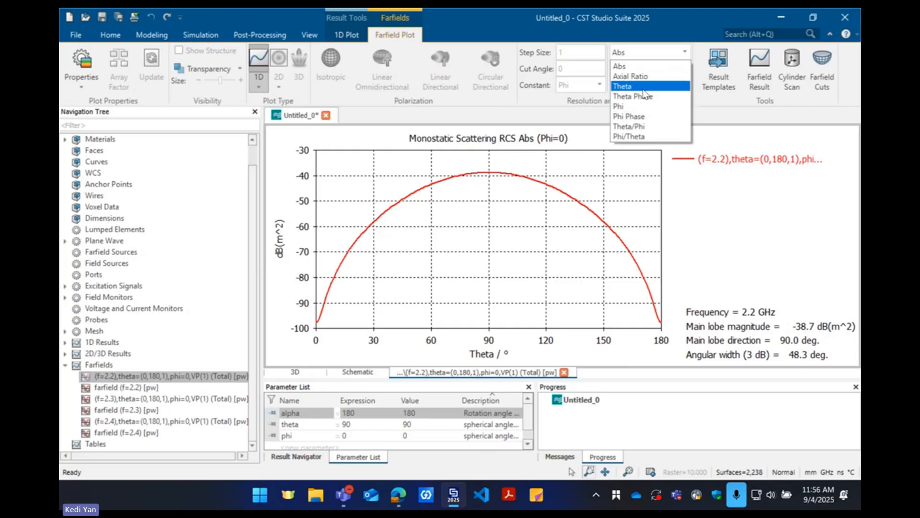
click(701, 191)
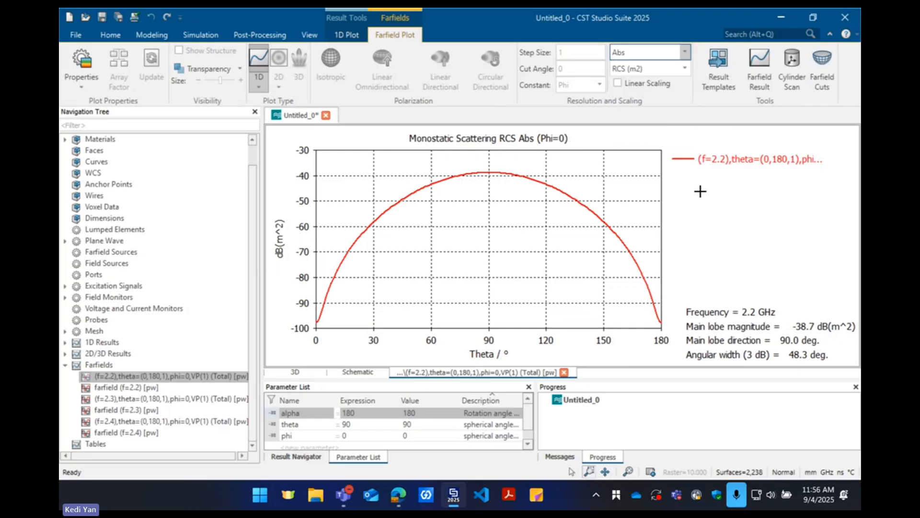
key(alt+Tab)
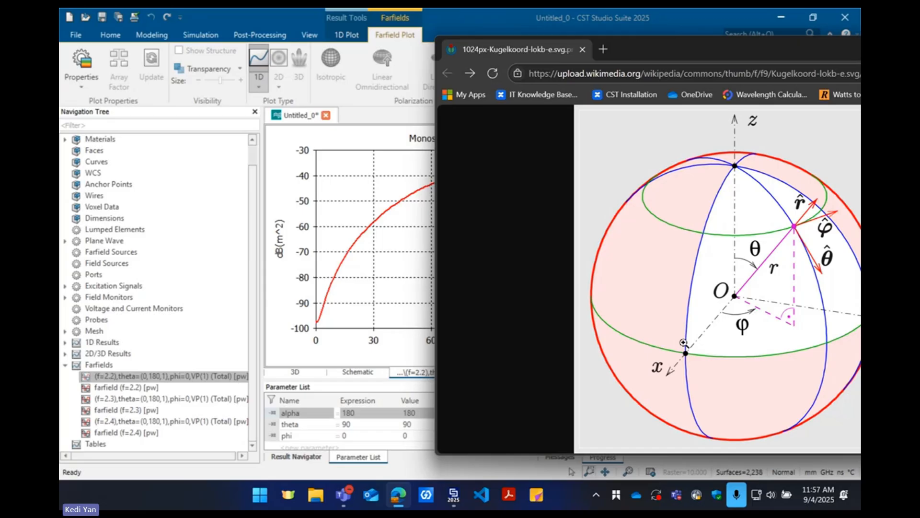
Return to CST Studio Suite and plot the 2.2 GHz monostatic RCS as Theta Phase and as Phi Phase
click(672, 19)
click(685, 51)
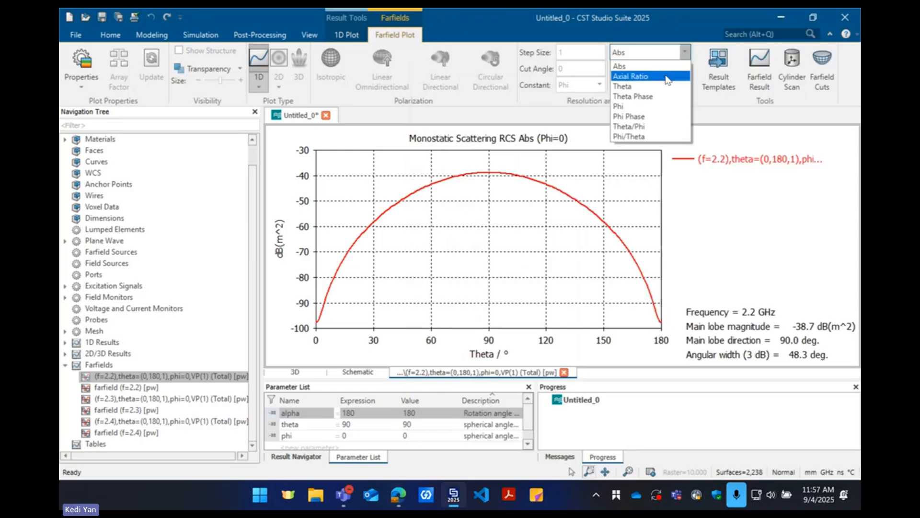
click(652, 84)
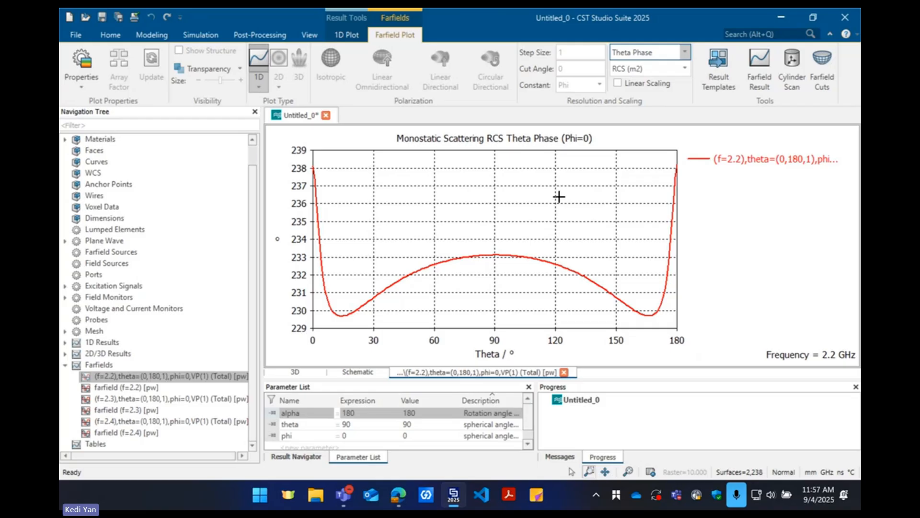
click(685, 52)
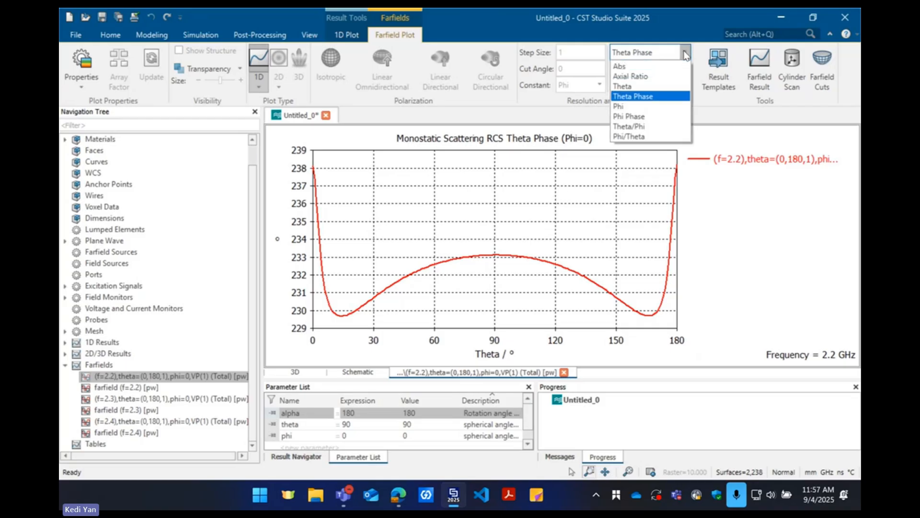
click(653, 117)
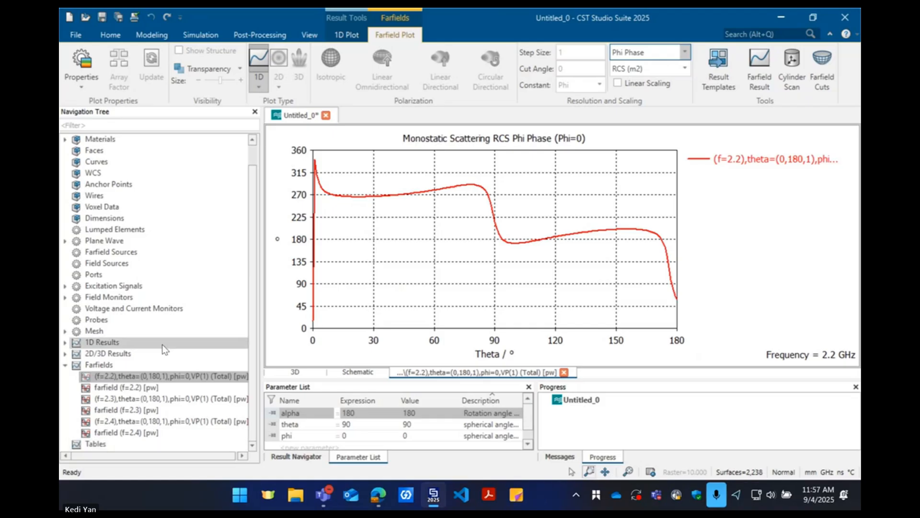
Compare the Phi Phase curves of the monostatic RCS results at 2.2, 2.3 and 2.4 GHz
click(143, 397)
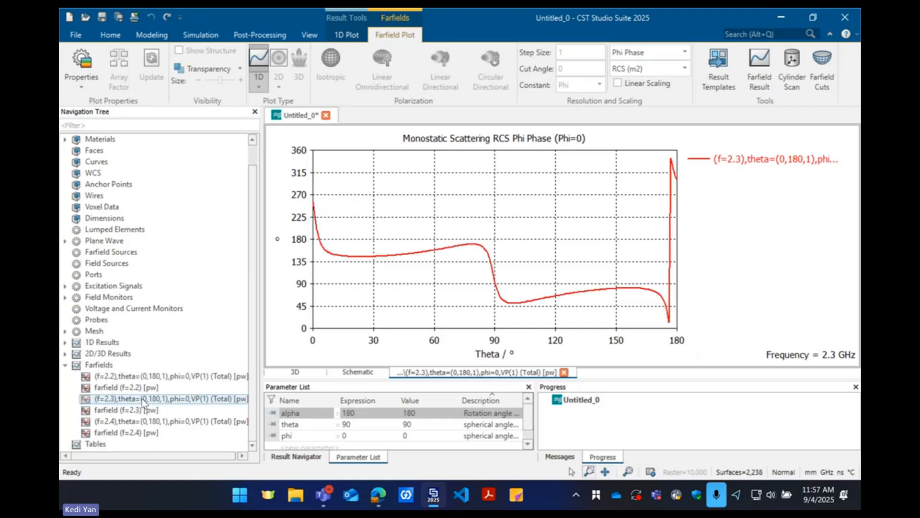
click(157, 377)
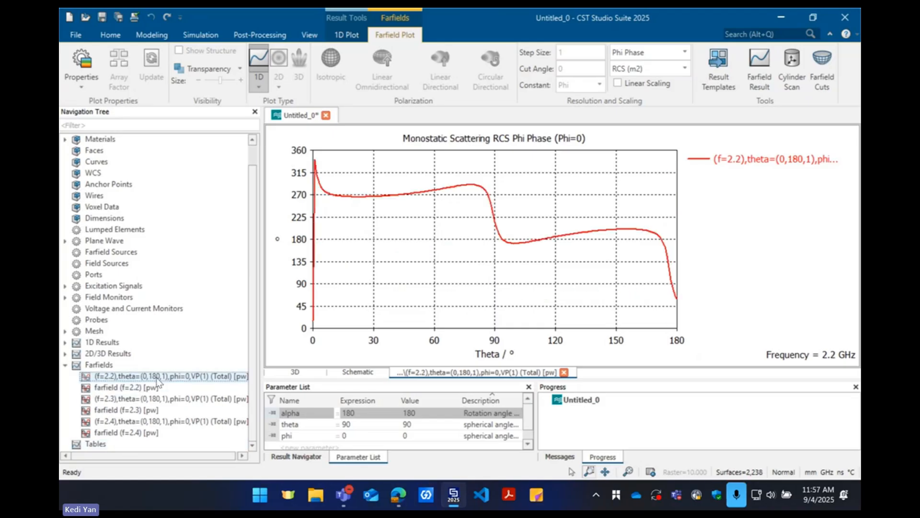
click(151, 402)
click(148, 421)
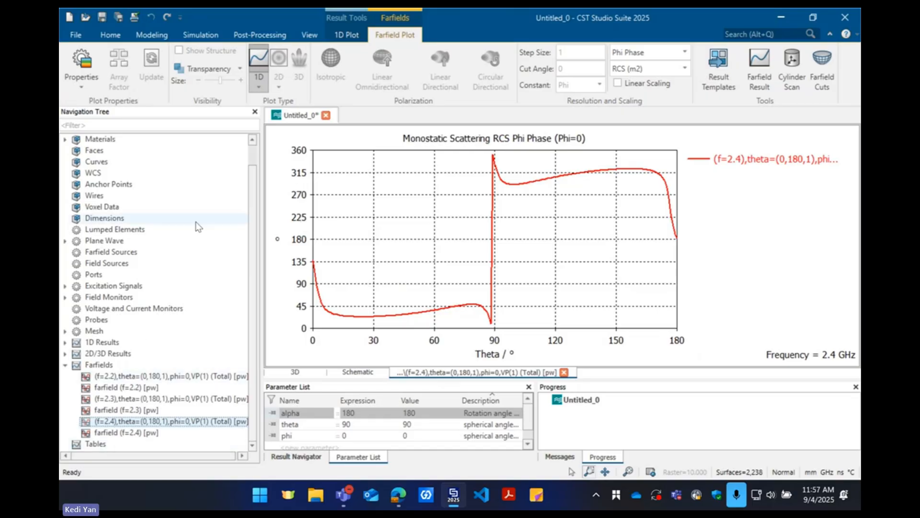
Add a Farfield Result post-processing step from the Farfield and Antenna Properties result templates
click(255, 36)
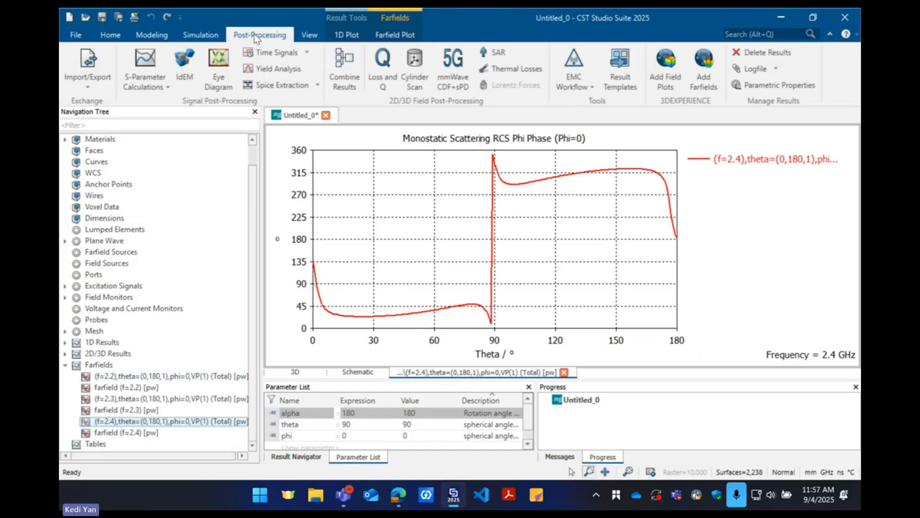
click(618, 67)
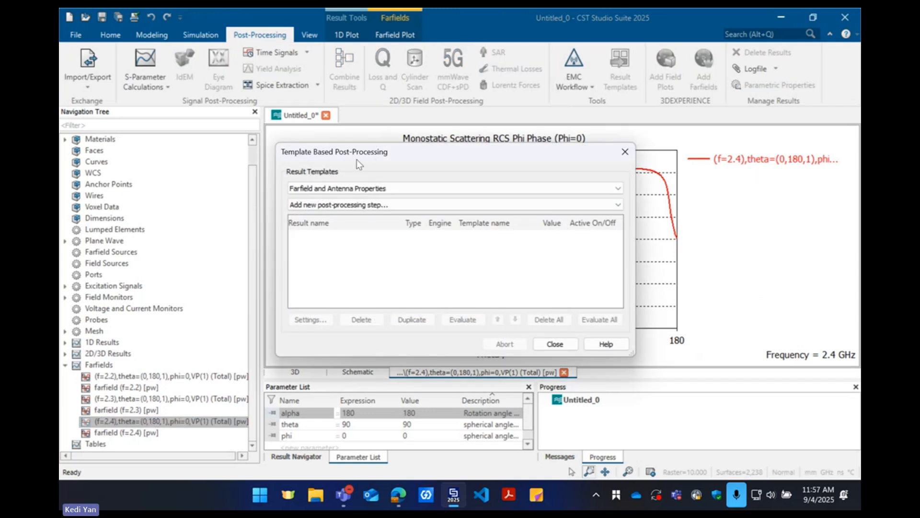
drag(357, 158, 409, 138)
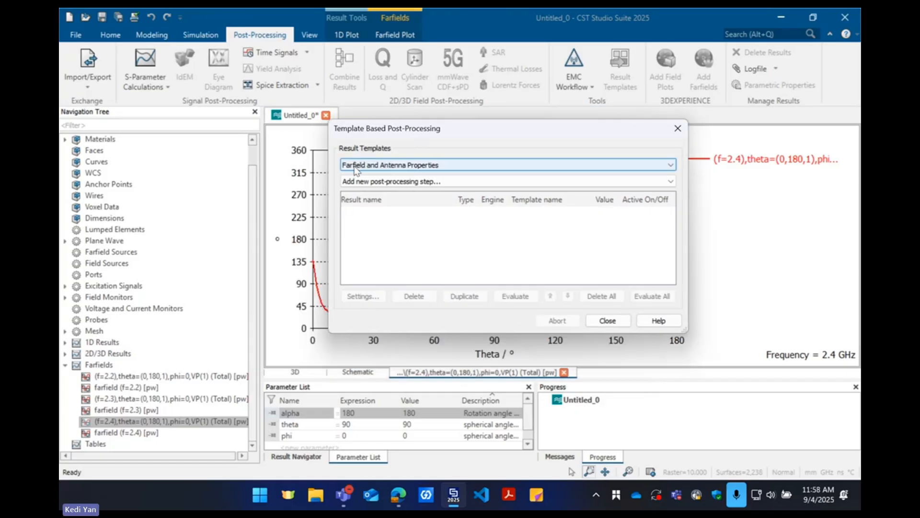
click(371, 168)
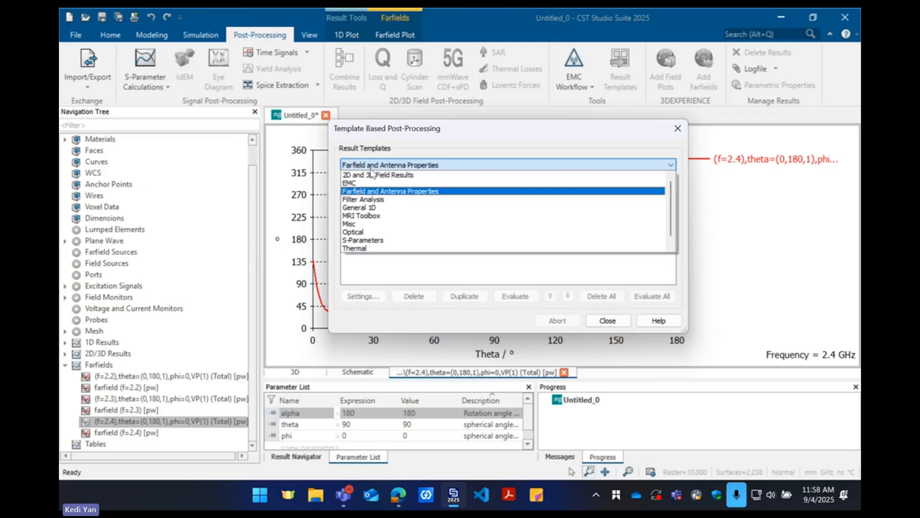
click(379, 167)
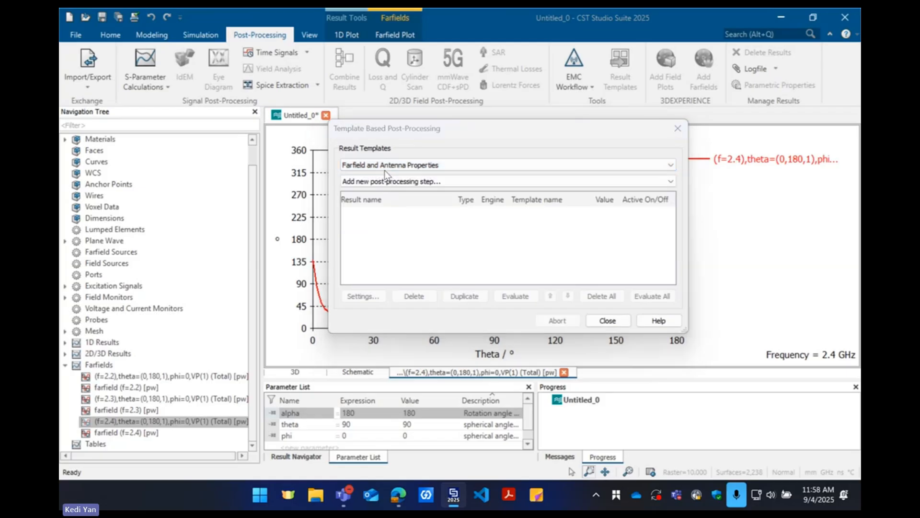
click(384, 182)
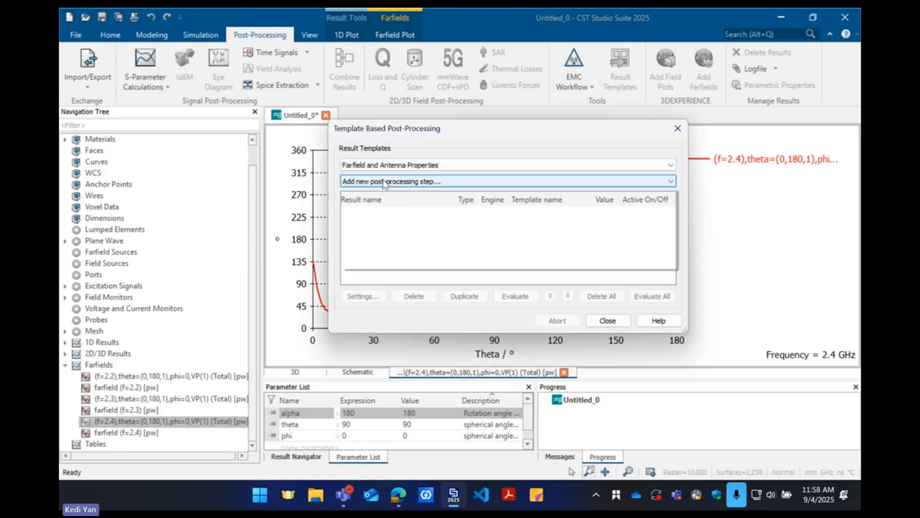
scroll(382, 258, down, 2)
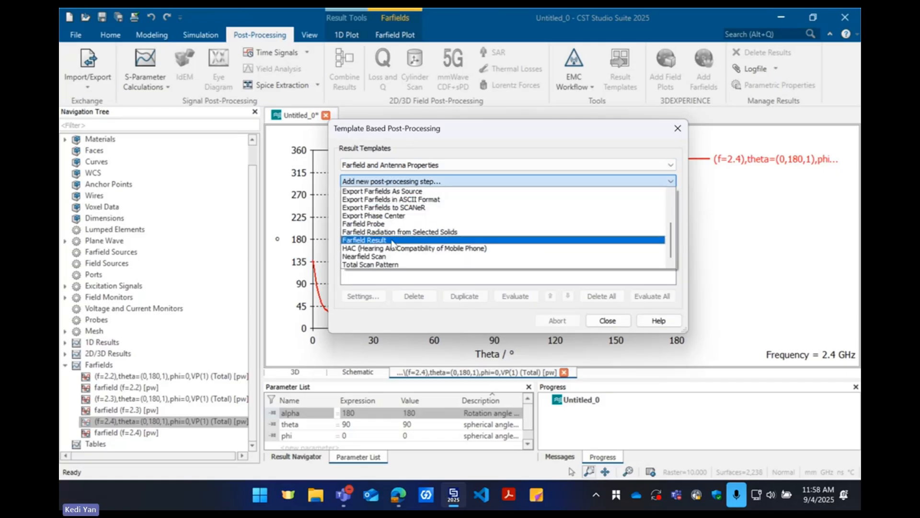
click(392, 240)
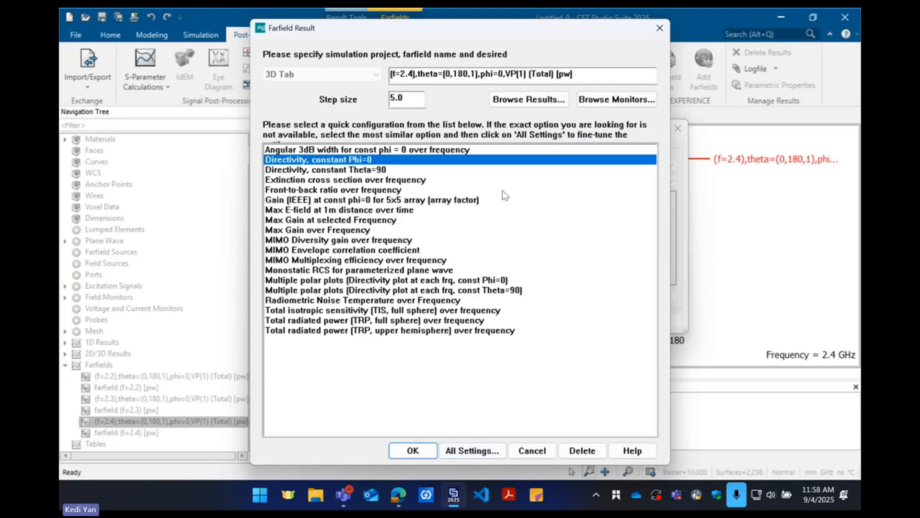
In the full Farfield Result settings, choose the 2.2 GHz monostatic result with theta=(0,180,1) and phi=0 as the source
click(473, 456)
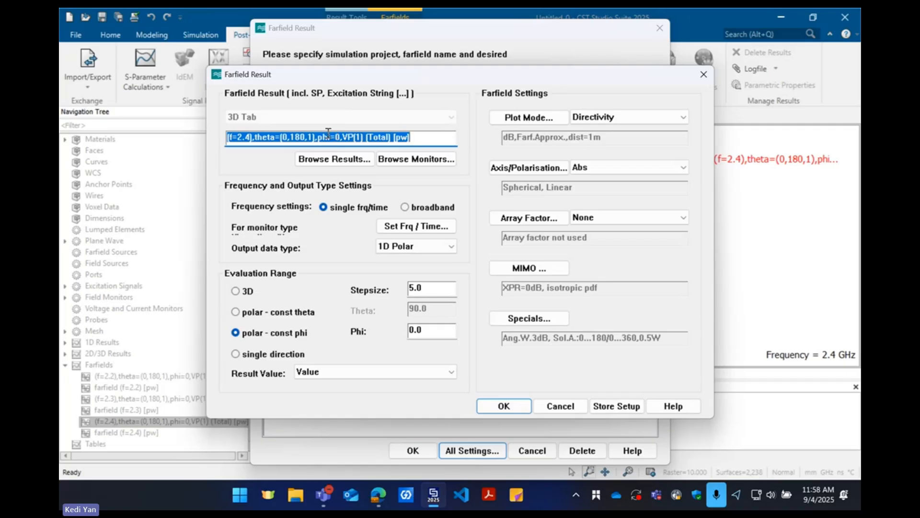
click(319, 161)
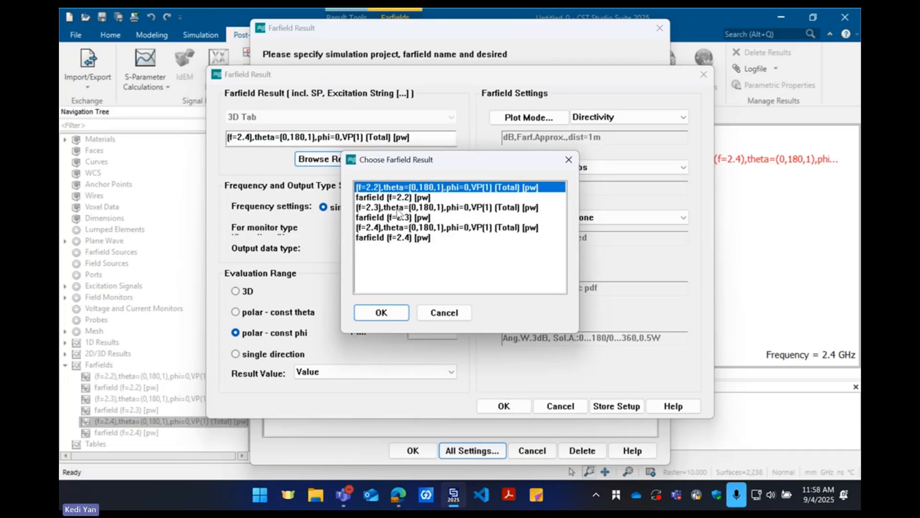
drag(398, 209, 398, 229)
click(397, 187)
click(421, 198)
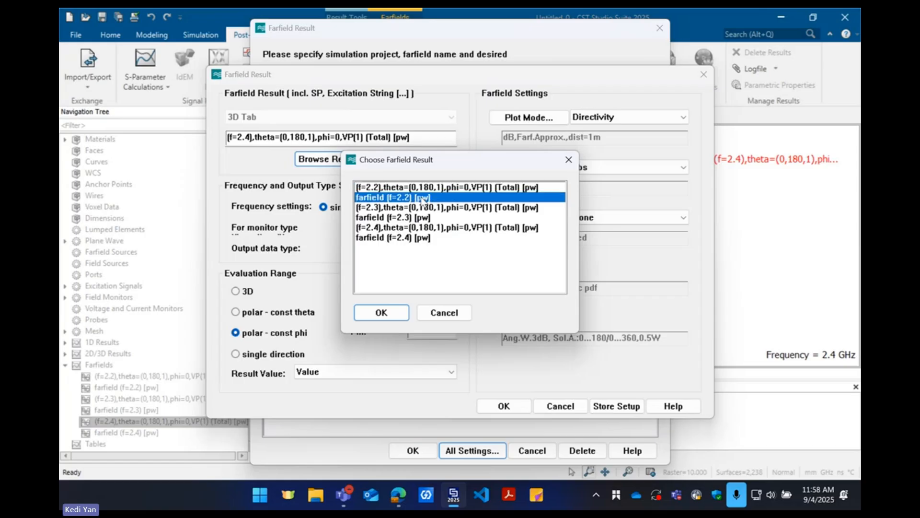
click(413, 187)
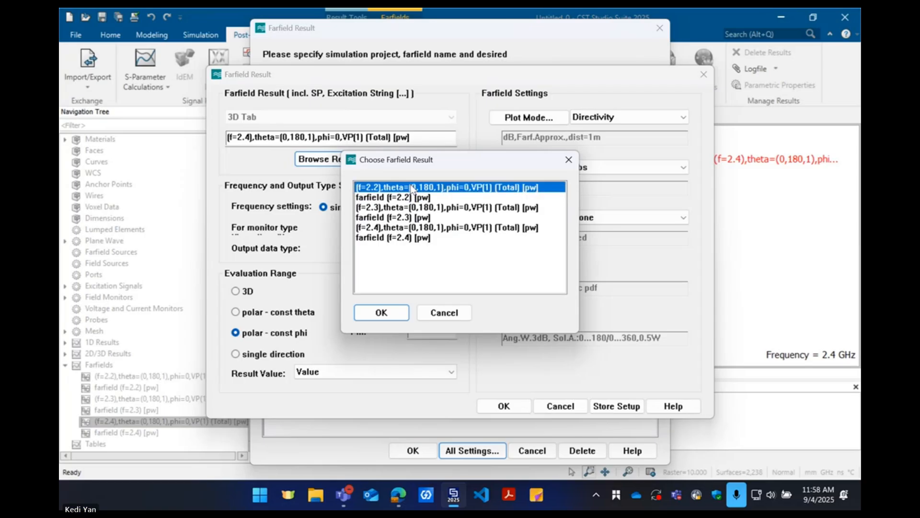
click(381, 313)
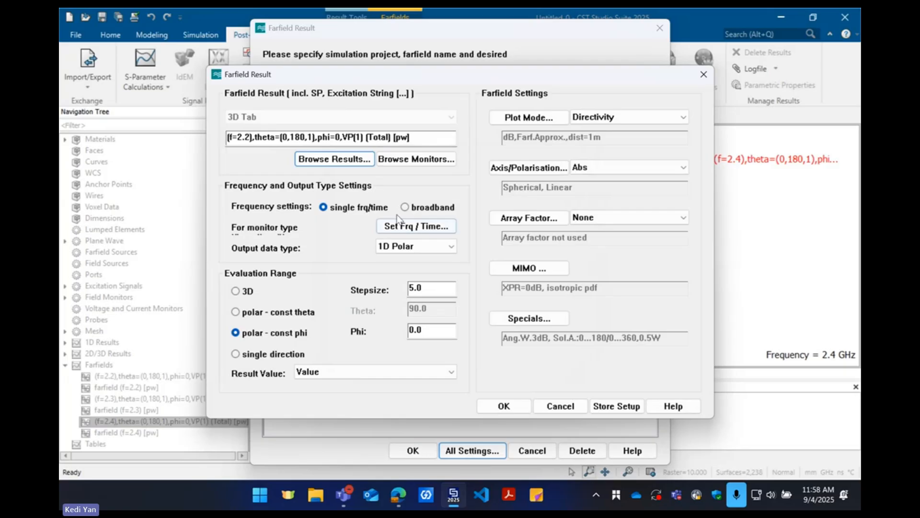
Make the farfield evaluation broadband, with a frequency sweep from 2.2 to 2.4 in steps of 0.1
click(404, 207)
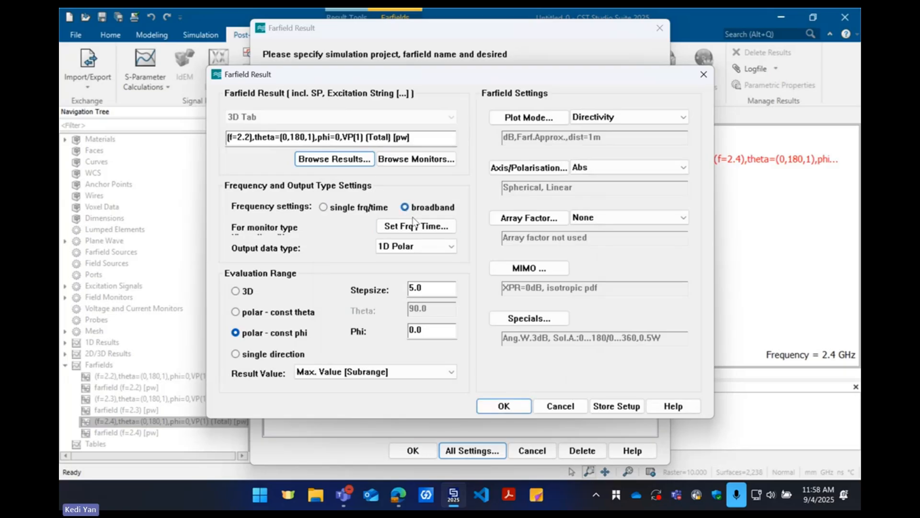
click(417, 228)
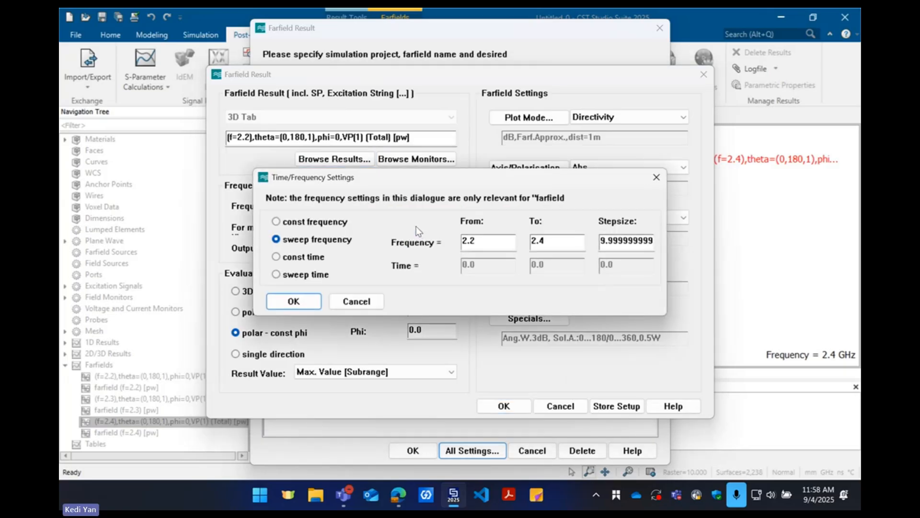
drag(603, 241, 706, 248)
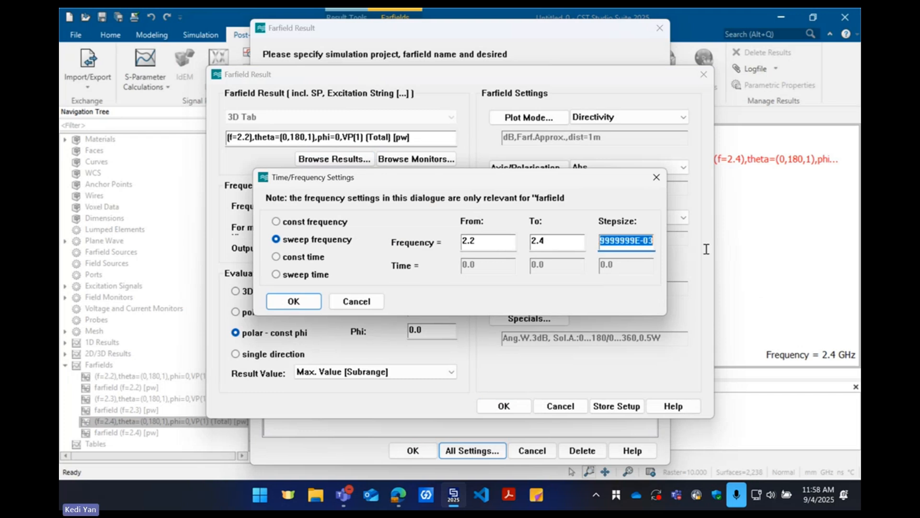
key(BackSpace)
text(0.1)
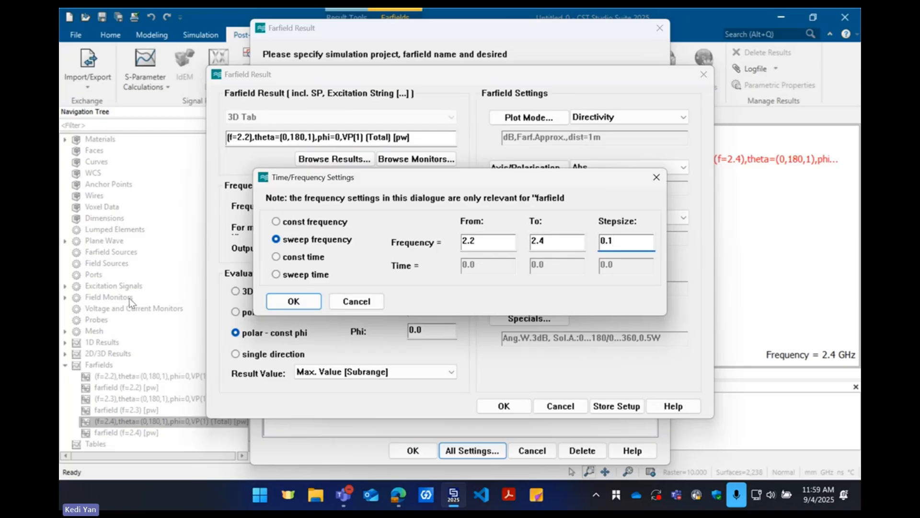
click(299, 299)
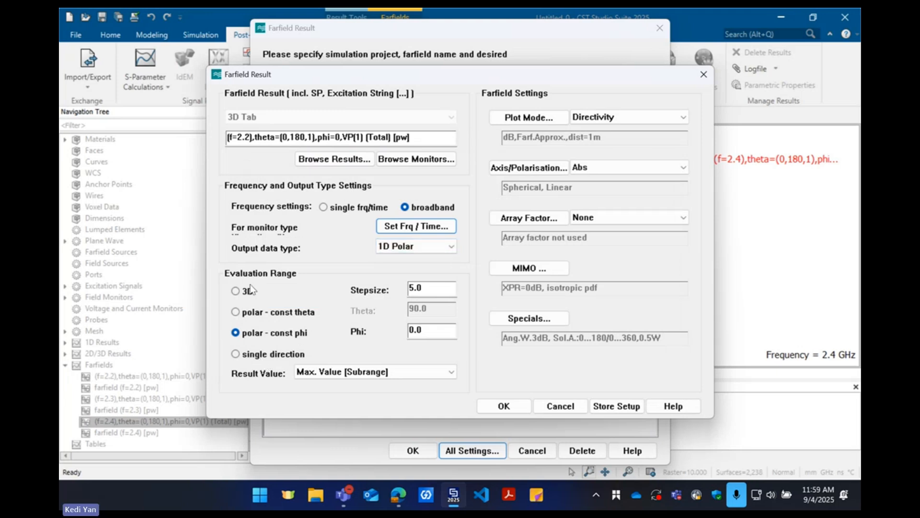
Evaluate a single direction at theta 90 and phi 0, with RCS (square meters) as the plotted quantity
click(260, 355)
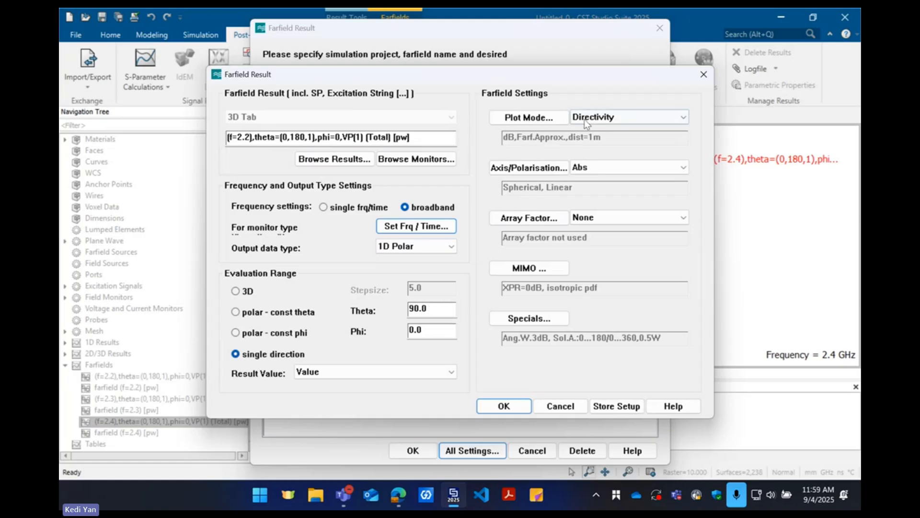
click(614, 118)
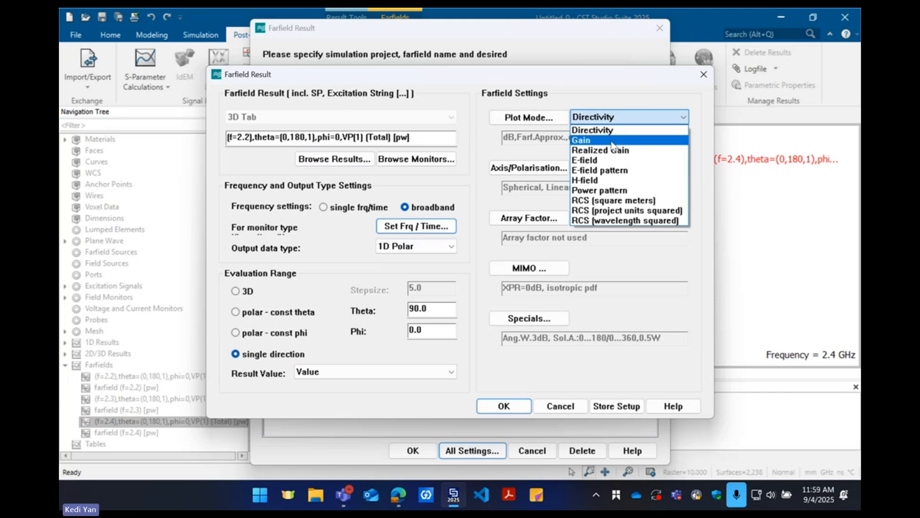
click(616, 201)
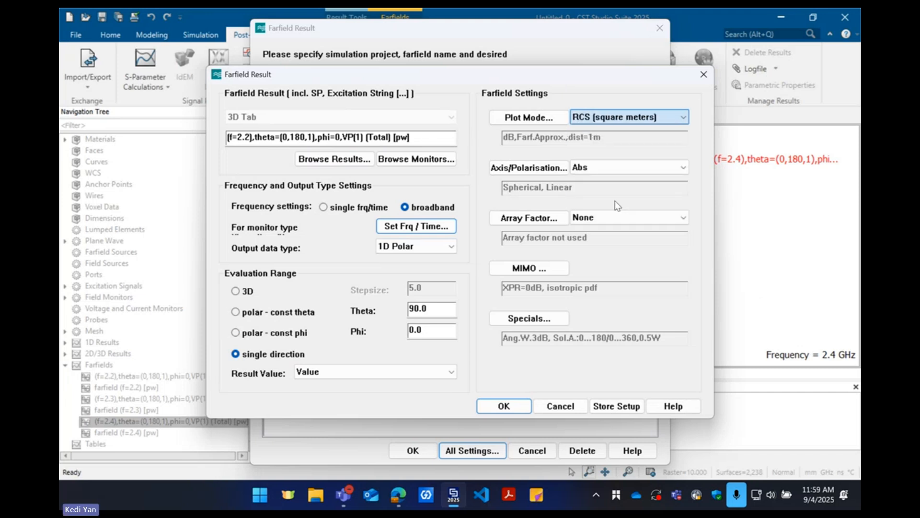
Enable linear scaling for the RCS plot mode, keeping the reference distance at 1 m
click(527, 118)
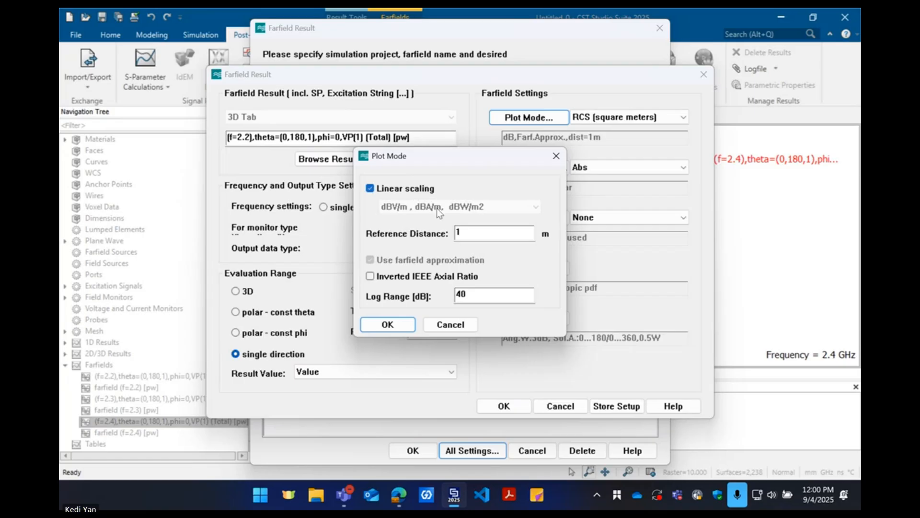
click(463, 232)
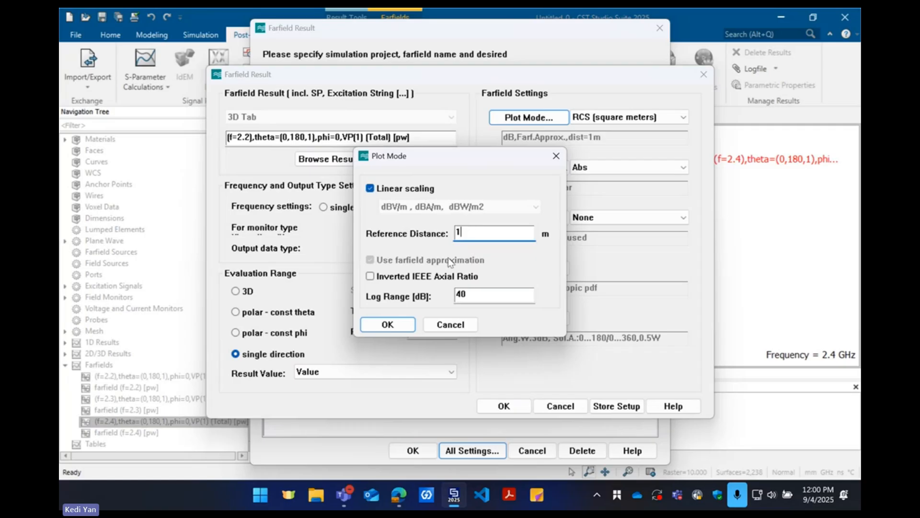
click(388, 325)
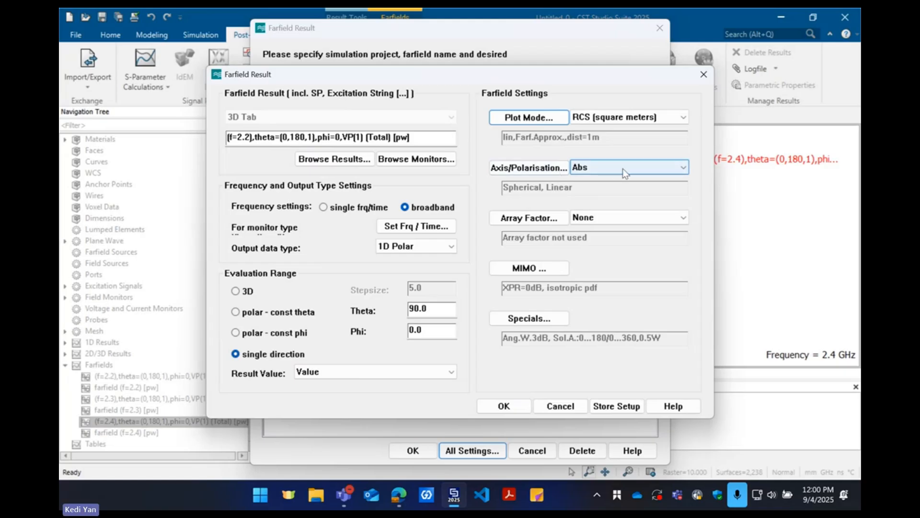
Keep the Abs component, accept the Farfield Result settings and select the new RCS entry in the post-processing list
click(602, 170)
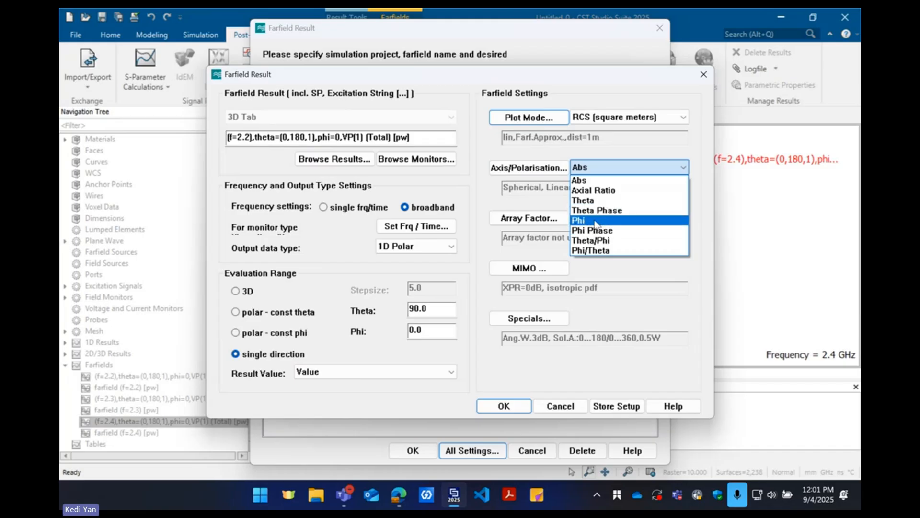
click(593, 181)
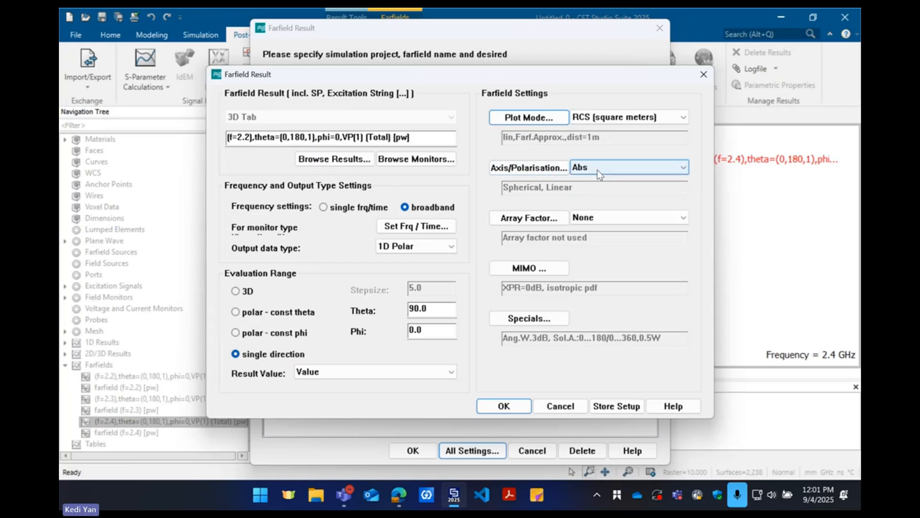
click(514, 407)
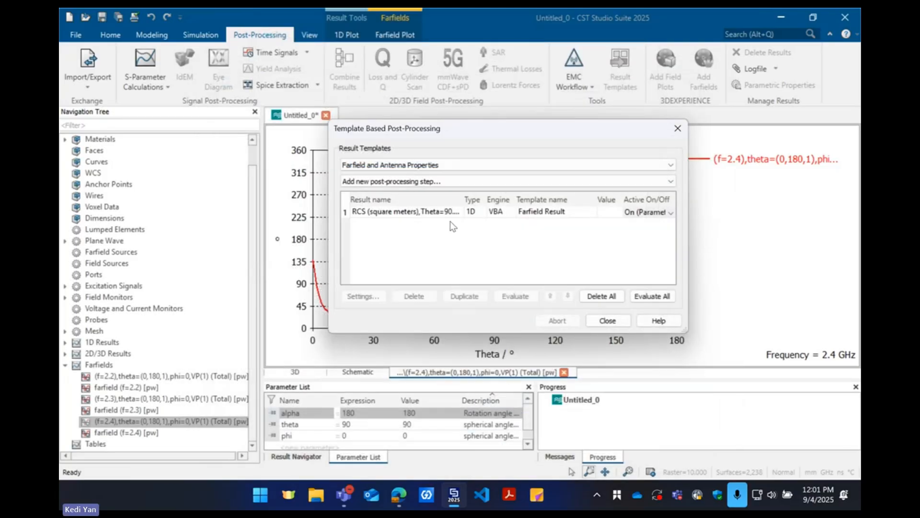
click(436, 213)
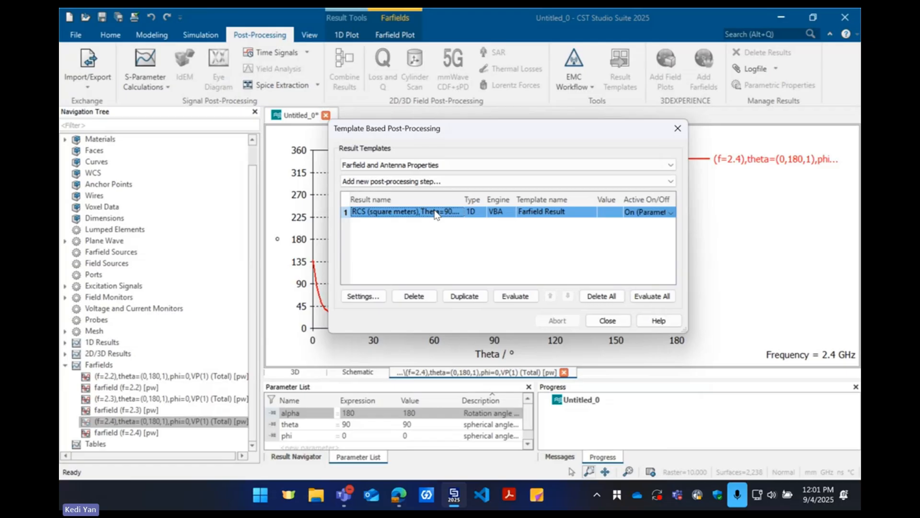
Evaluate the RCS result template and close the post-processing dialog to show the RCS versus frequency curve
click(515, 296)
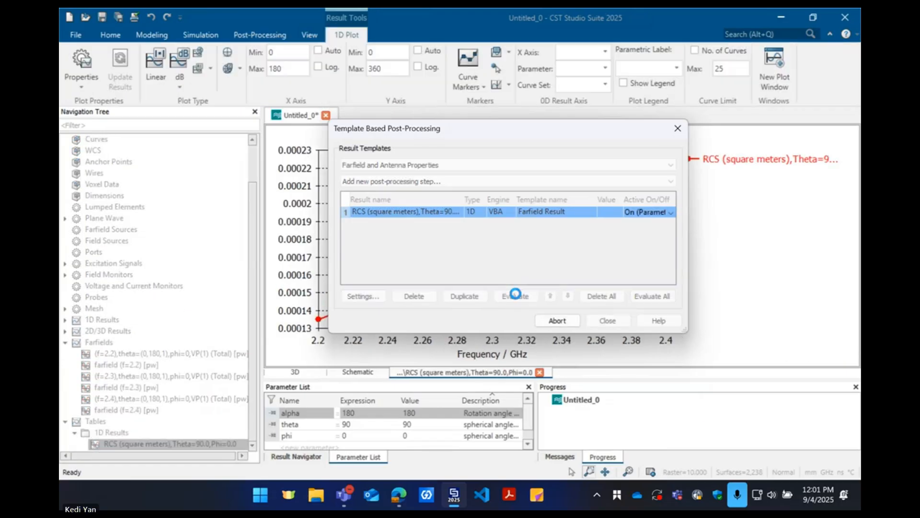
click(607, 320)
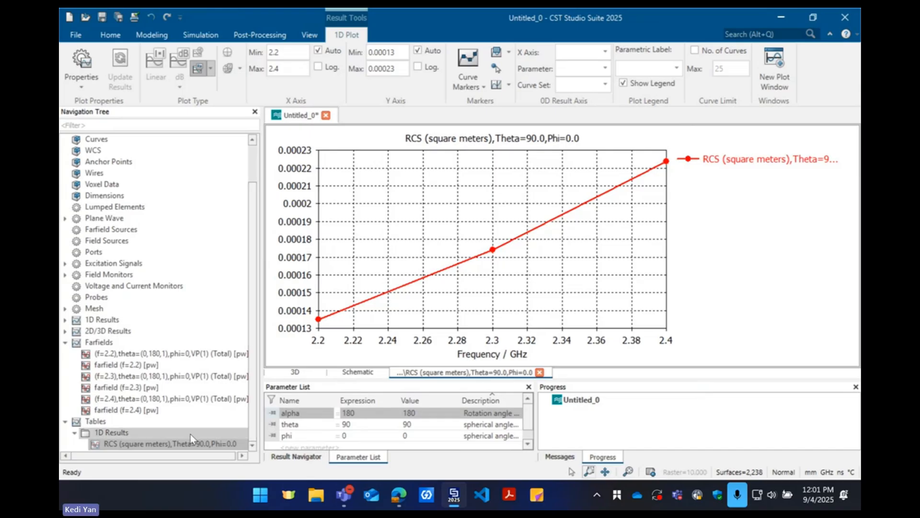
click(260, 34)
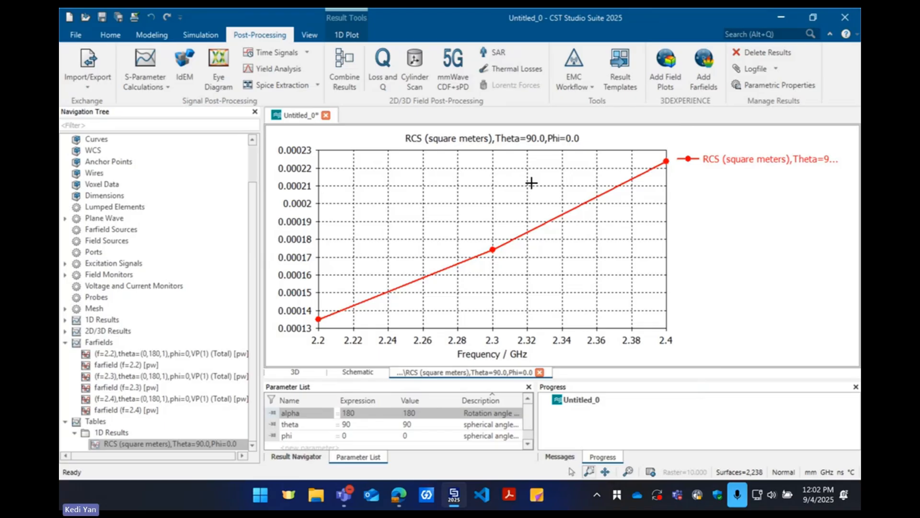
Compare the Abs, Theta and Phi components of the vertically polarized monostatic RCS at 2.2 GHz
click(211, 354)
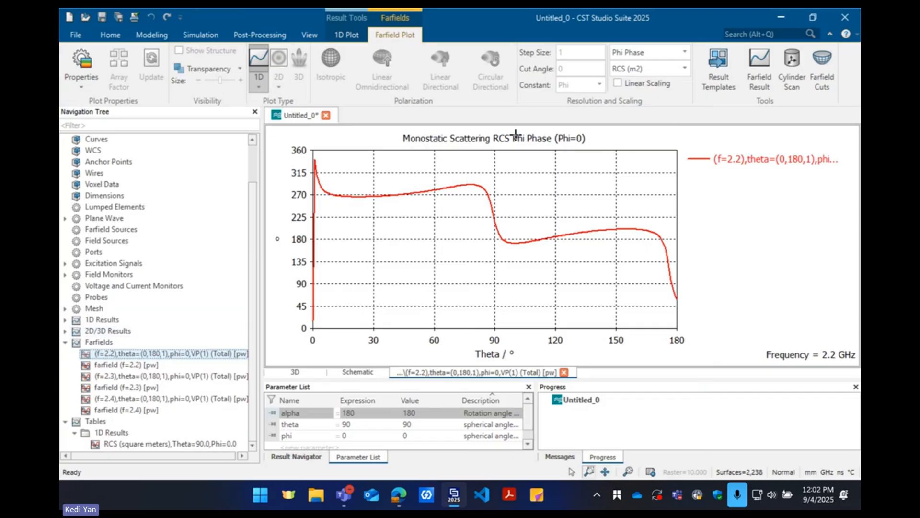
click(655, 52)
click(645, 67)
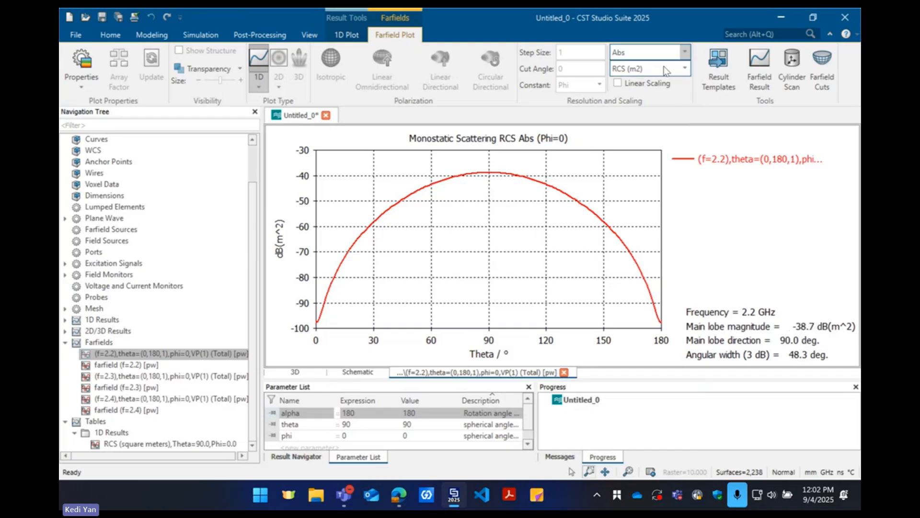
click(664, 49)
click(638, 86)
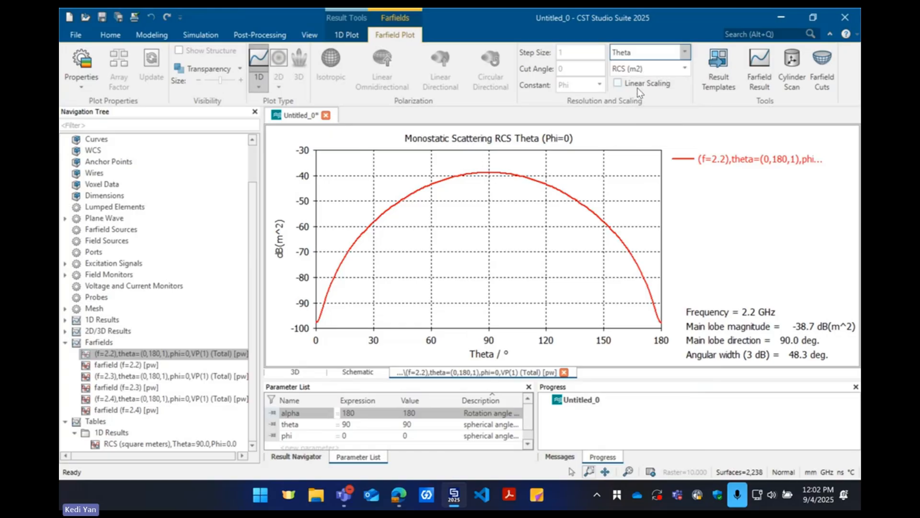
click(684, 50)
click(655, 112)
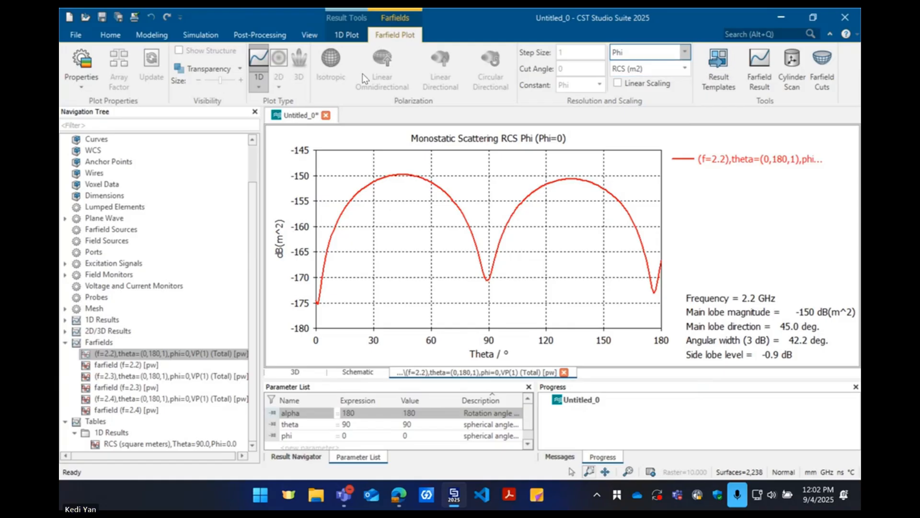
Change the monostatic RCS sweep's incident polarization to Horizontal with amplitude 1.0, accepting deletion of the existing results
click(115, 41)
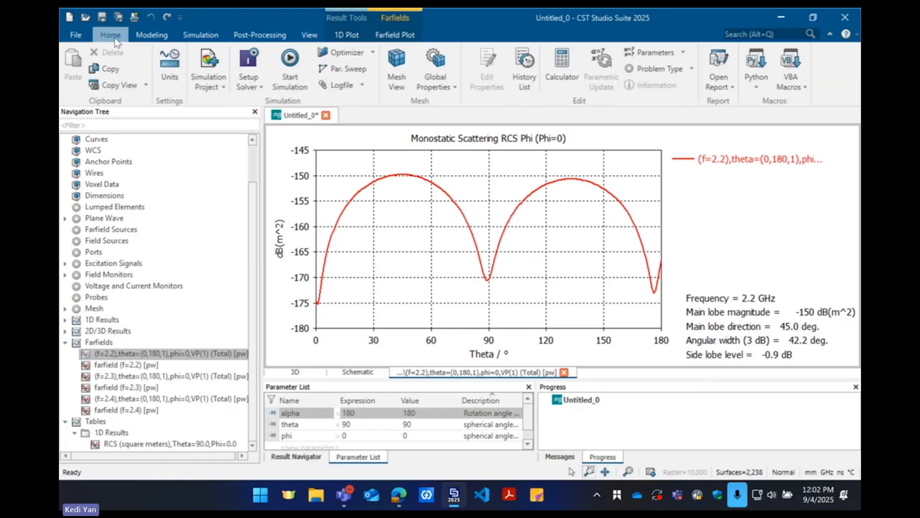
click(249, 70)
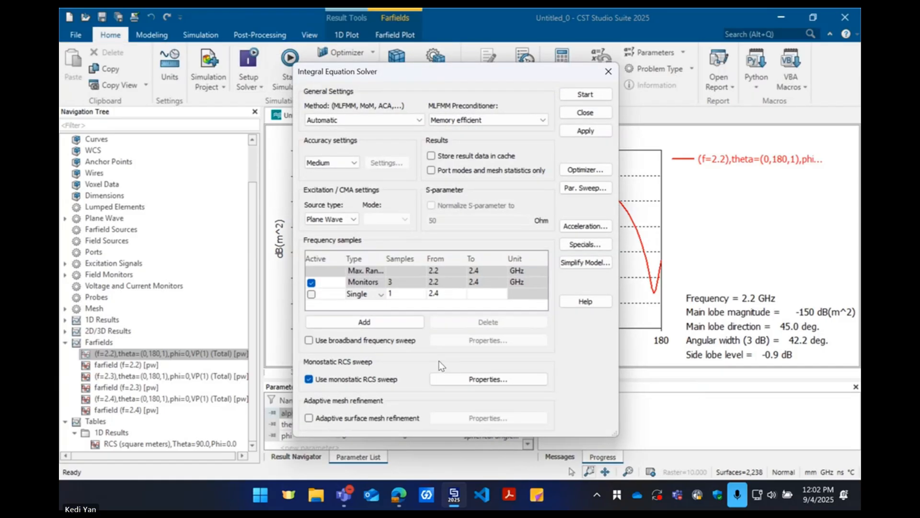
click(468, 381)
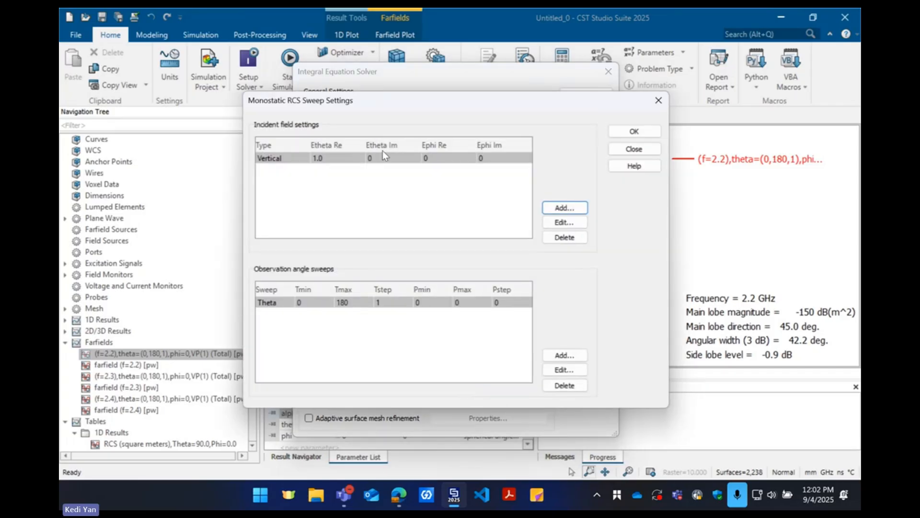
click(551, 221)
click(421, 244)
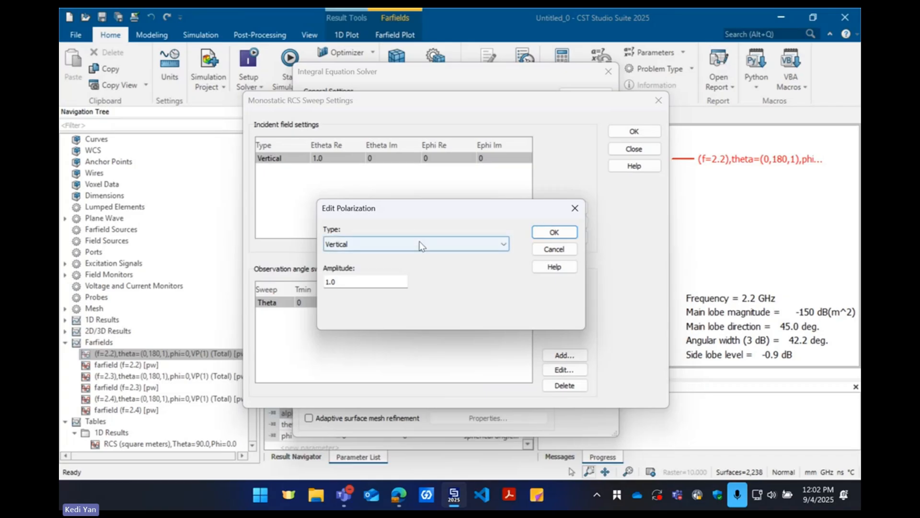
click(391, 257)
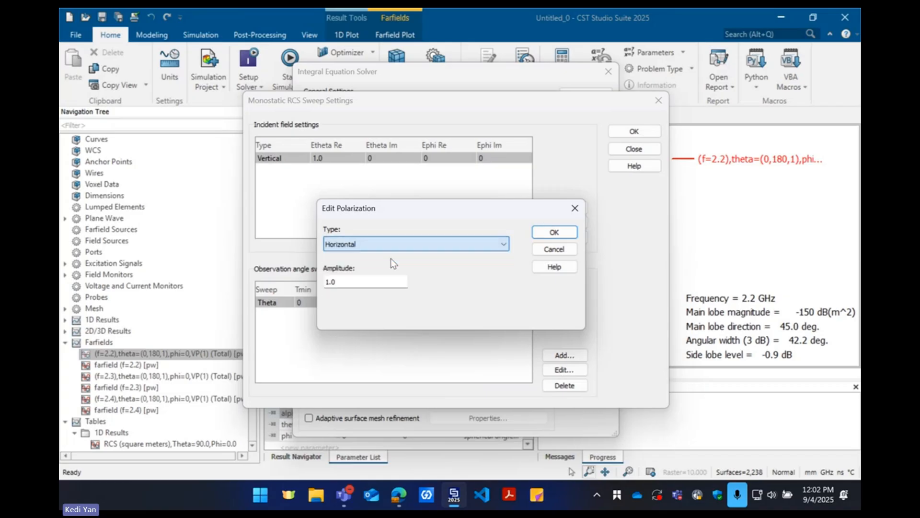
click(556, 232)
click(636, 133)
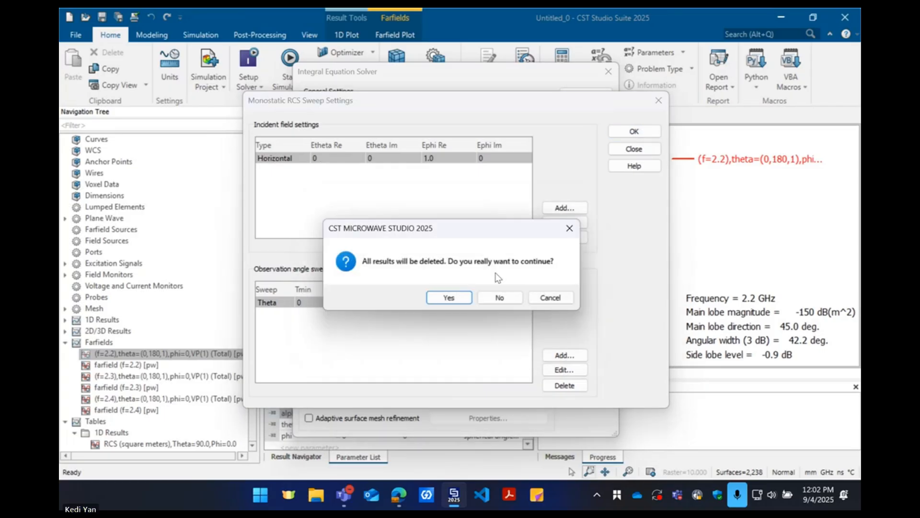
click(451, 297)
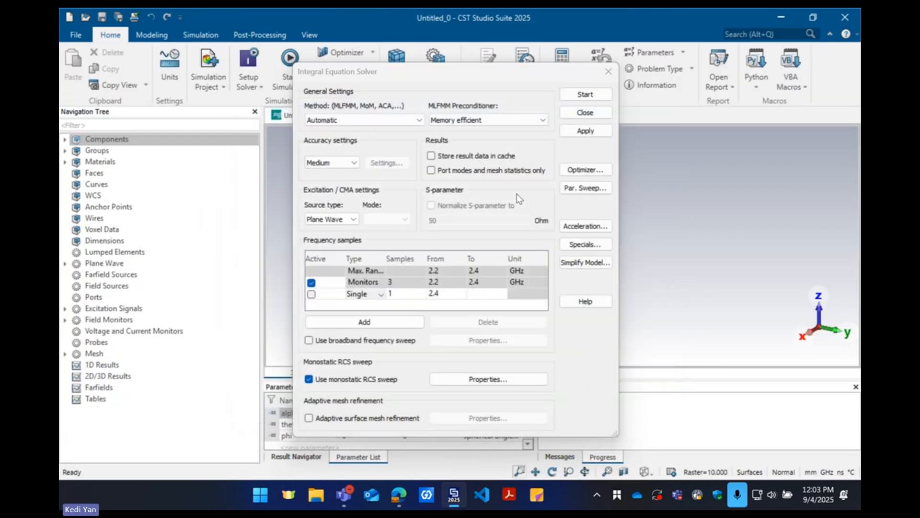
Run the integral equation solver and display the horizontally polarized monostatic RCS farfield at 2.2 GHz
click(585, 95)
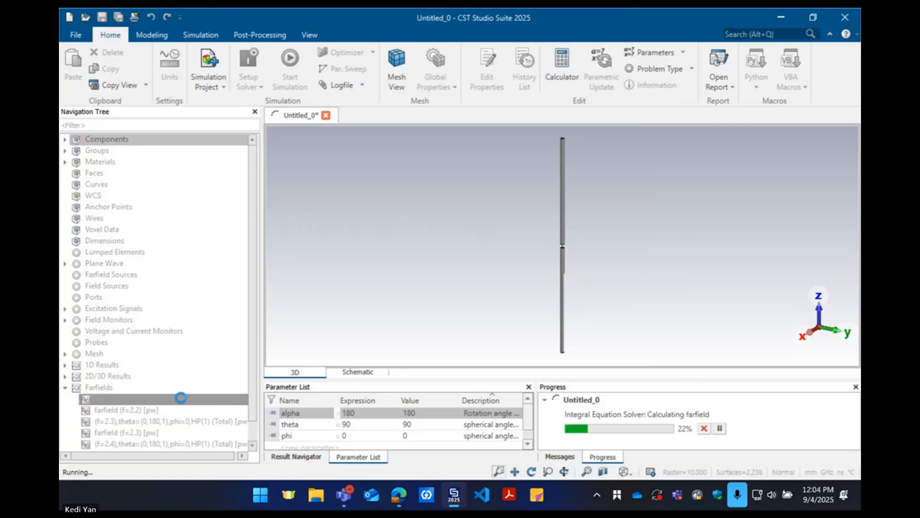
scroll(179, 399, down, 1)
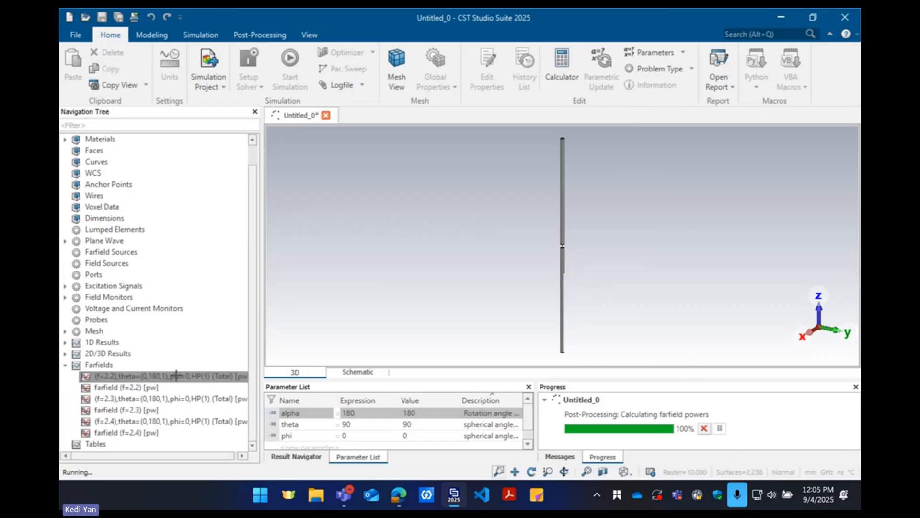
click(176, 377)
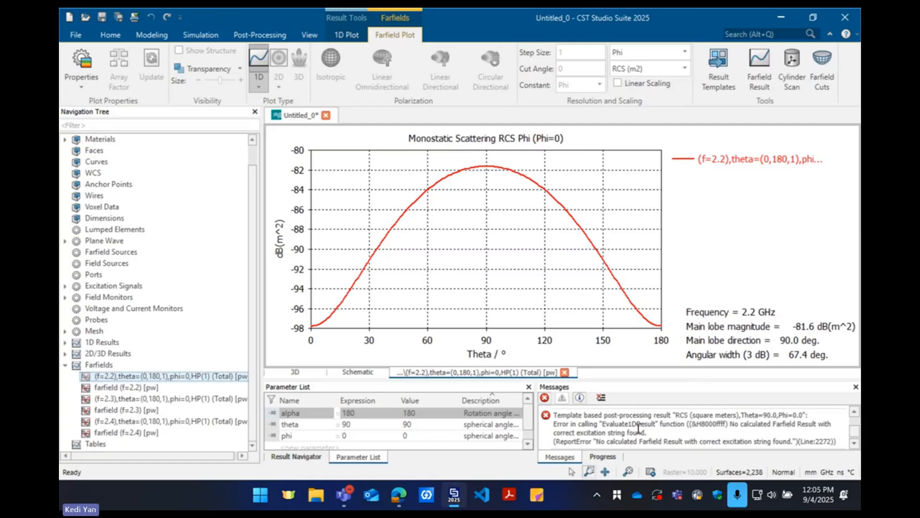
click(509, 267)
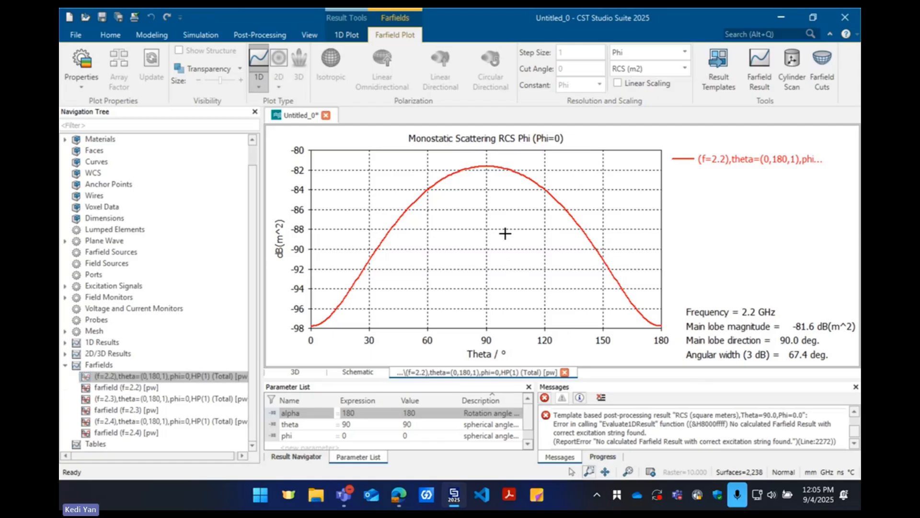
Compare the Abs, Theta and Phi components of the horizontally polarized RCS plot, returning to Abs
click(647, 52)
click(623, 62)
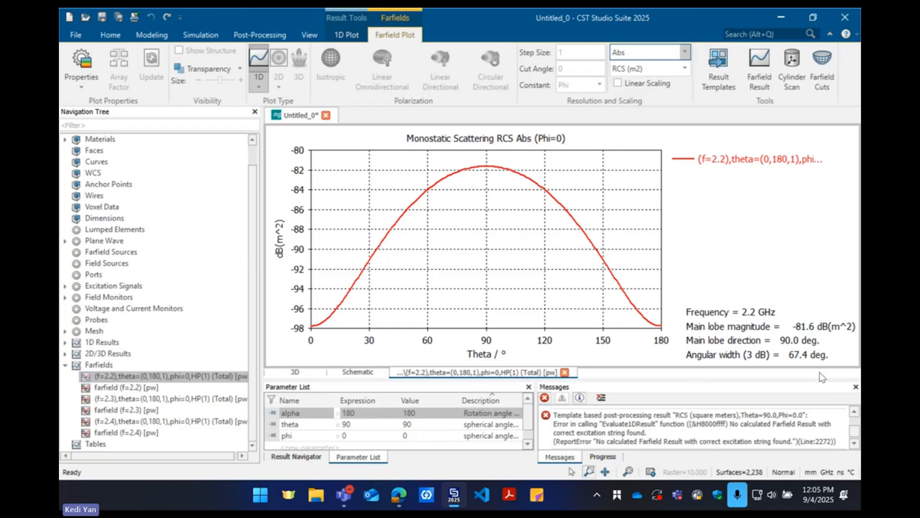
click(661, 49)
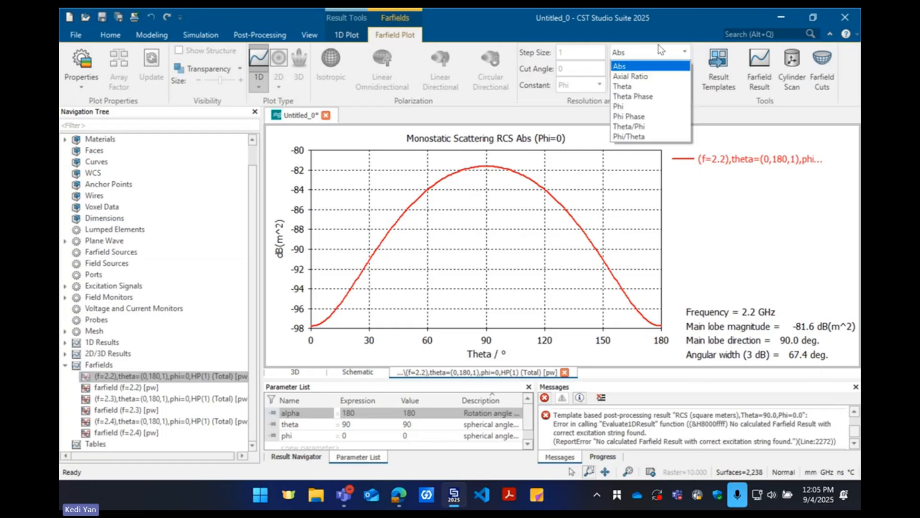
click(646, 87)
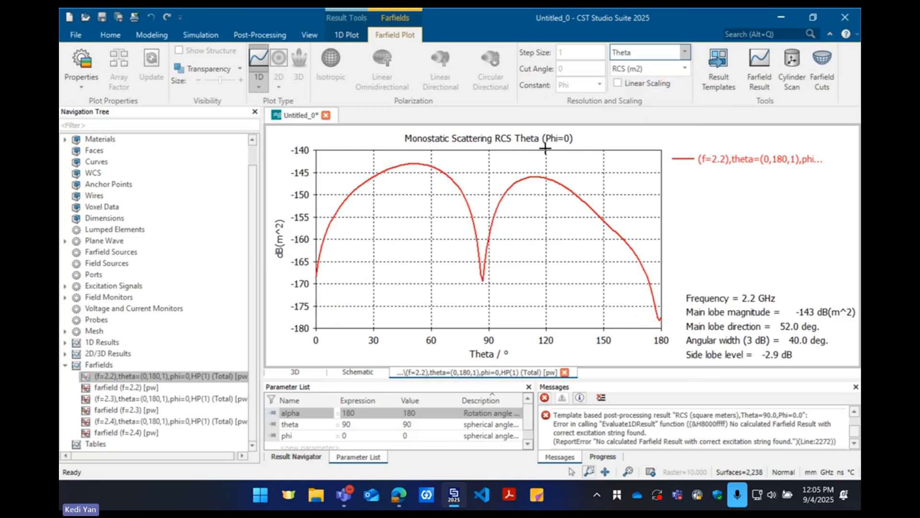
click(649, 57)
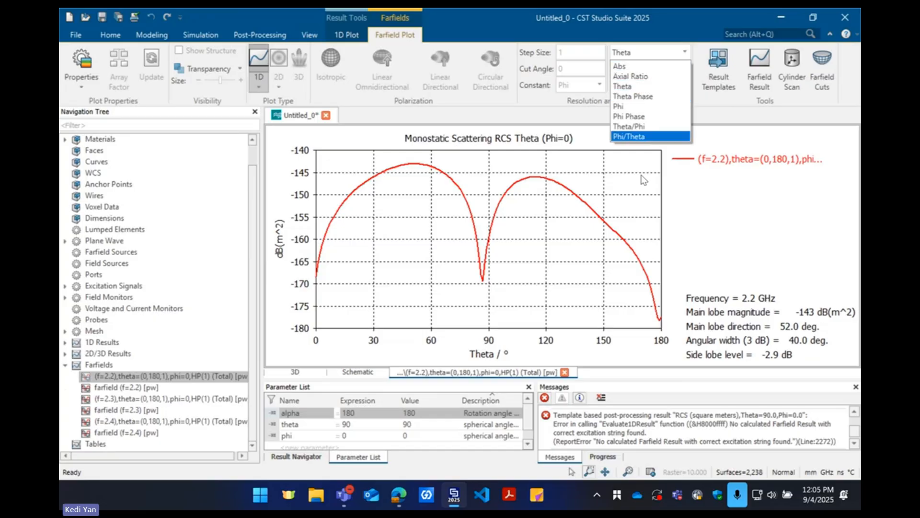
click(628, 106)
click(645, 51)
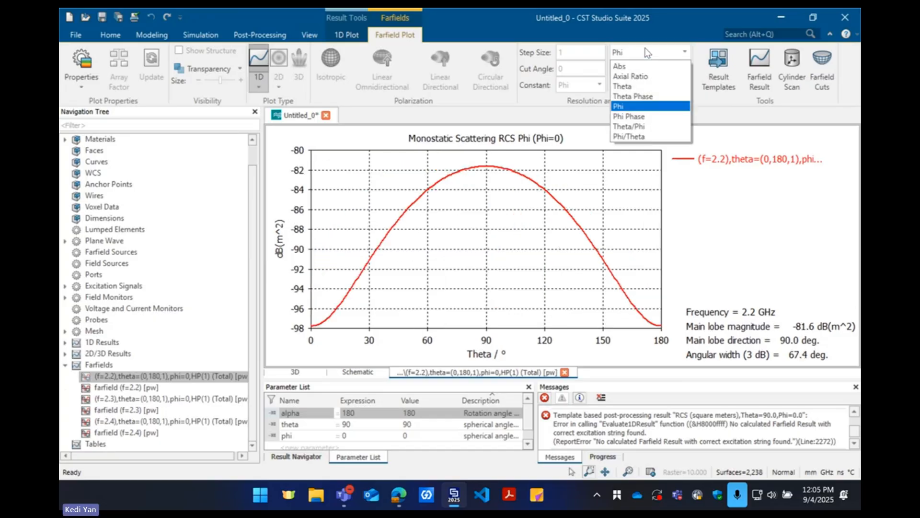
click(636, 68)
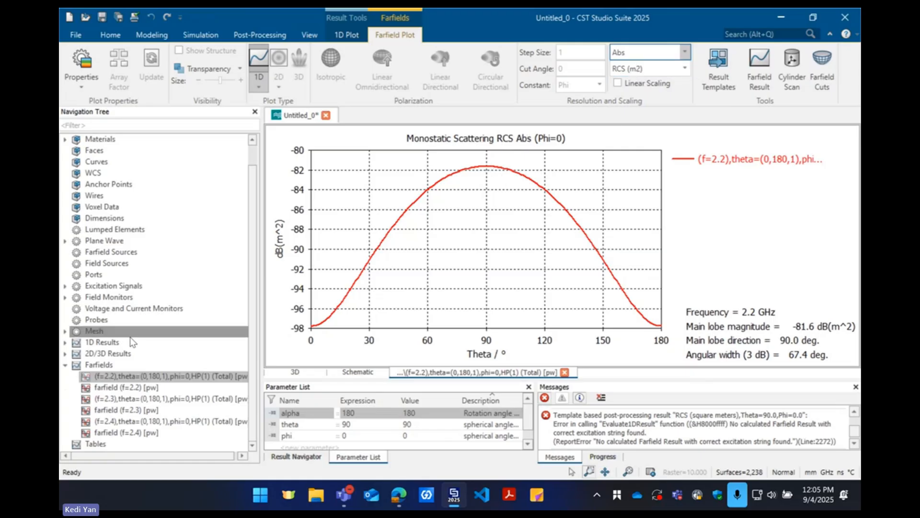
Try to re-evaluate the existing RCS result template with the new horizontal polarization results
click(107, 443)
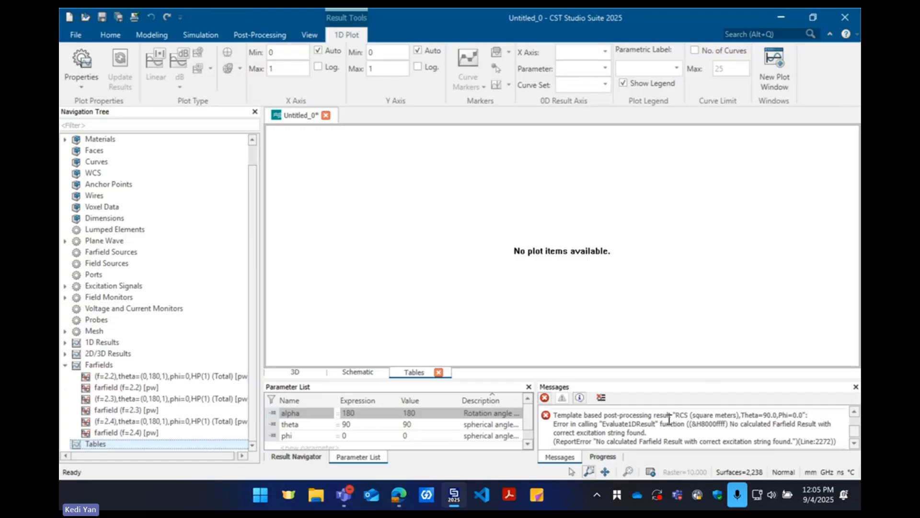
click(260, 35)
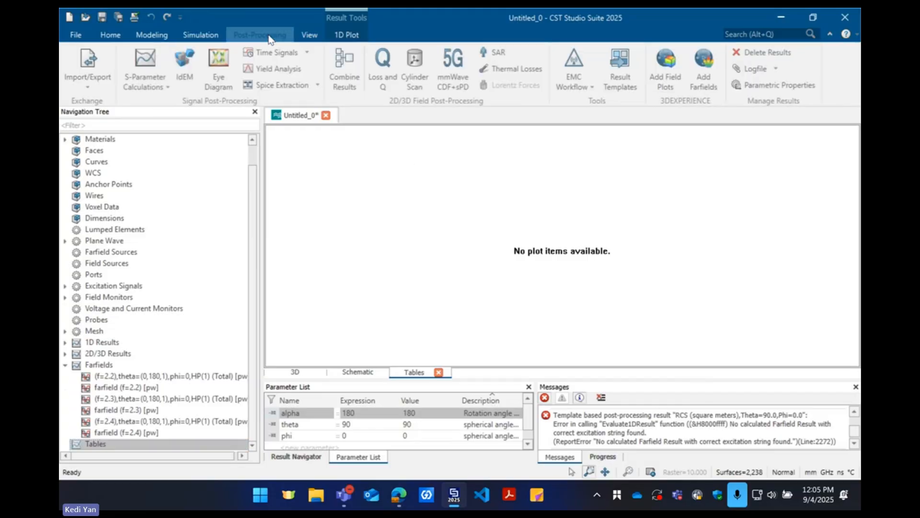
click(620, 64)
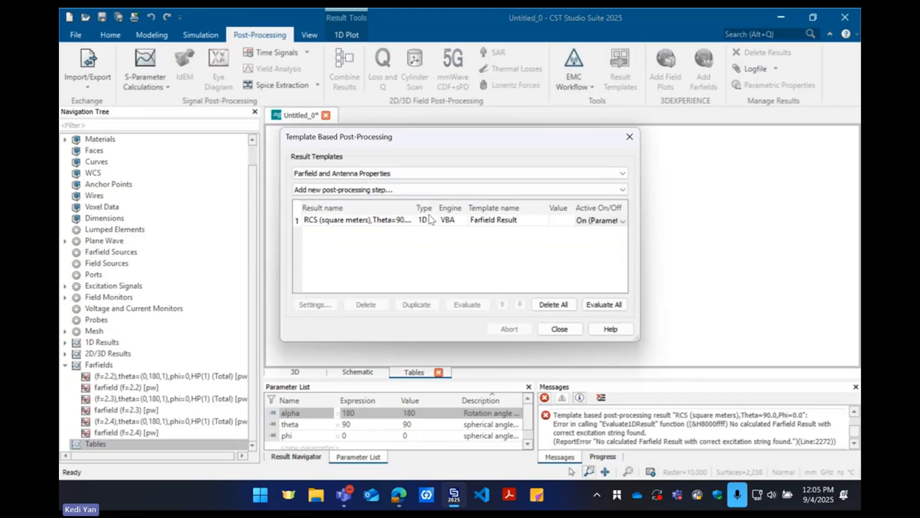
click(401, 222)
click(466, 303)
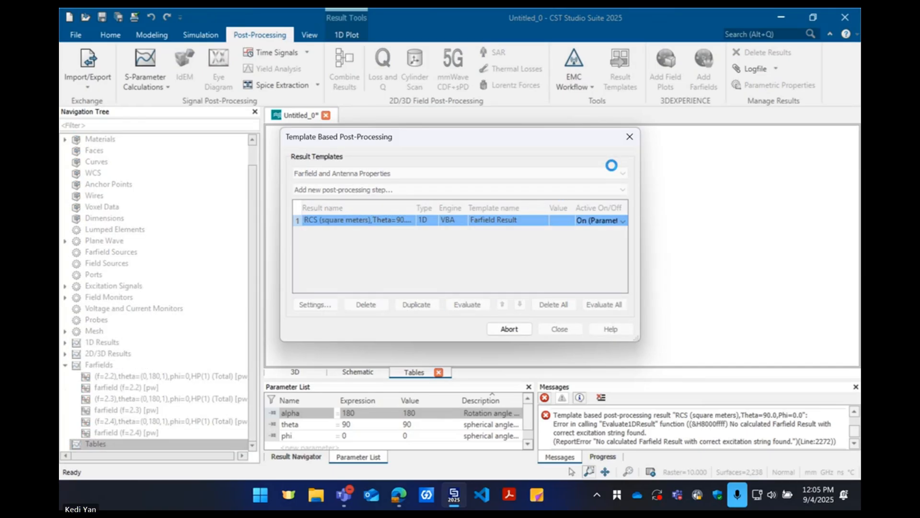
click(630, 137)
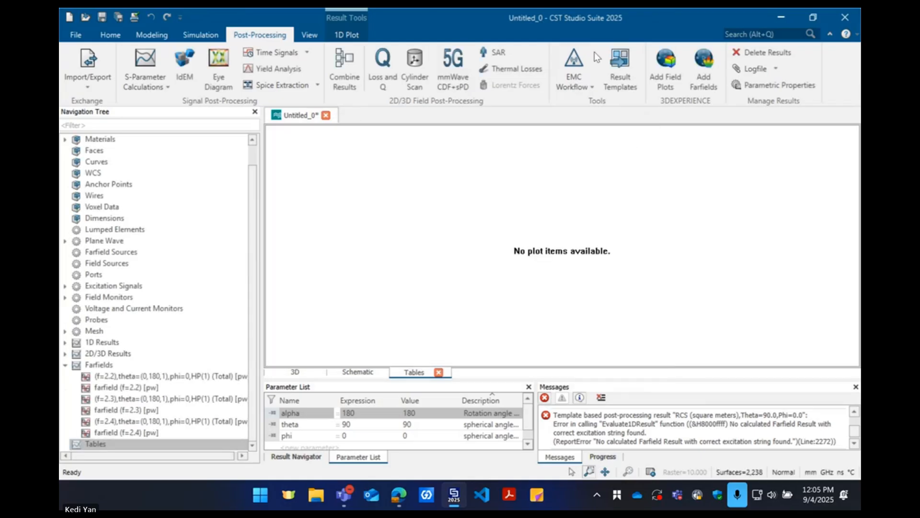
Reassign the RCS template's source to the (f=2.2),theta=(0,180,1),phi=0,HP(1) (Total) farfield result, keeping its other settings
click(628, 59)
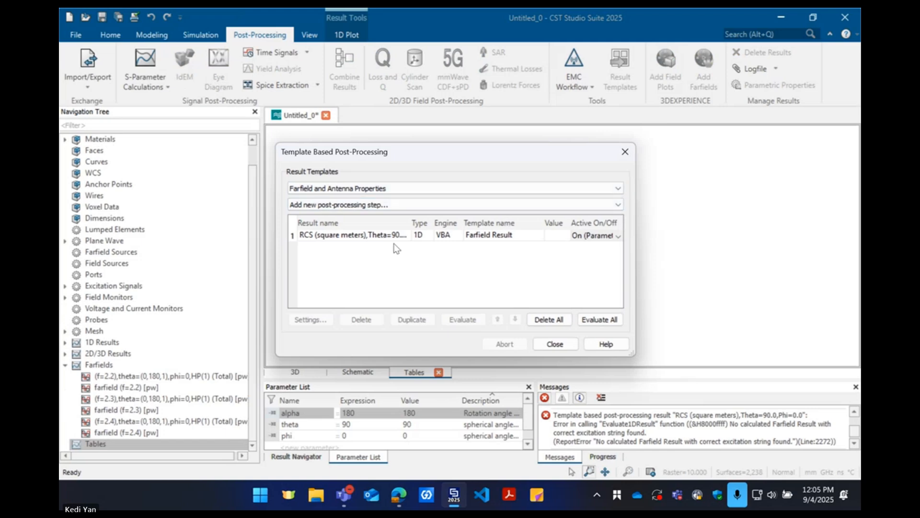
click(352, 235)
click(310, 319)
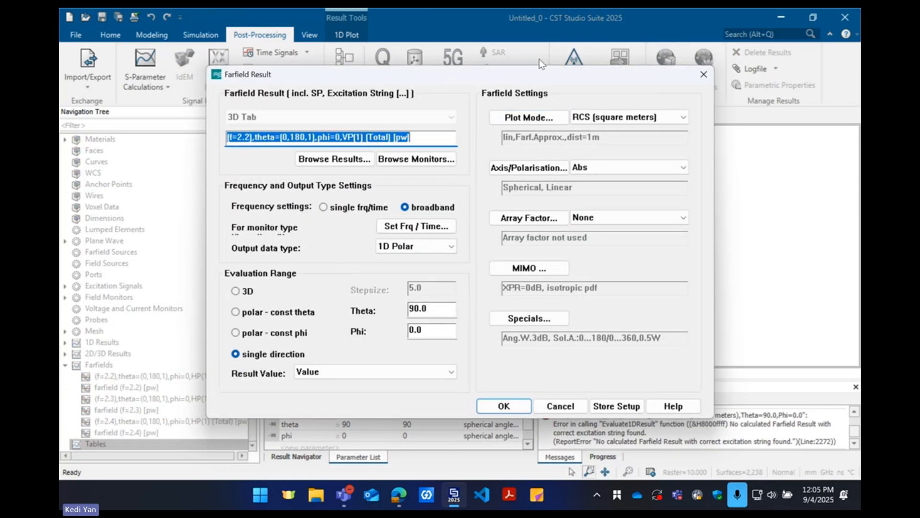
drag(510, 68, 551, 55)
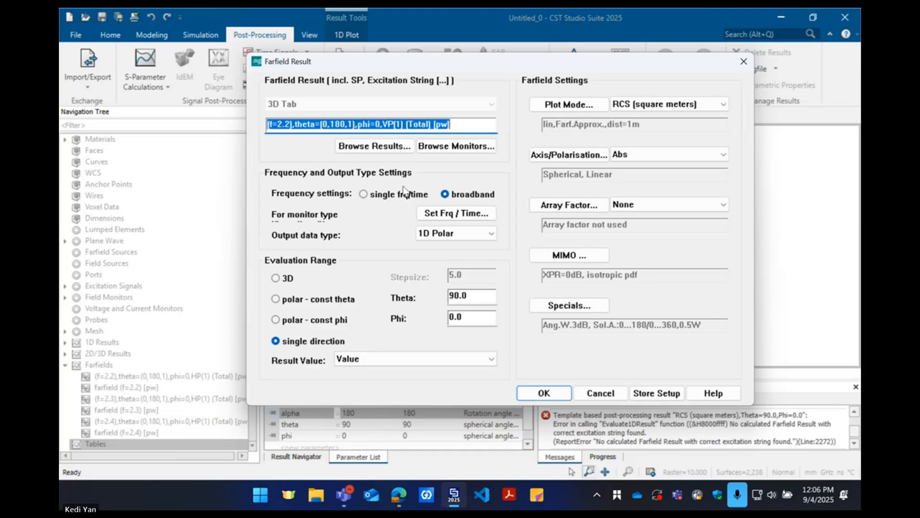
click(374, 145)
click(386, 311)
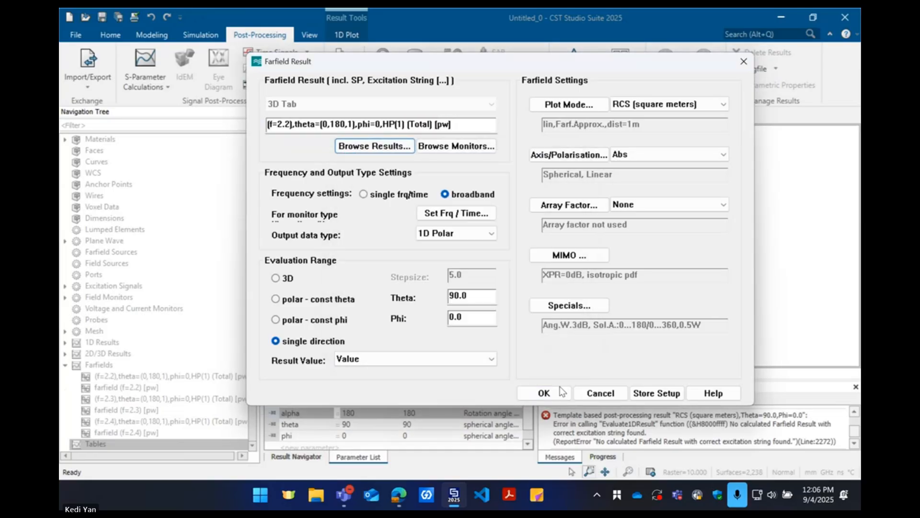
click(549, 394)
Evaluate the updated RCS template, close the post-processing dialog and clear the message list
click(467, 292)
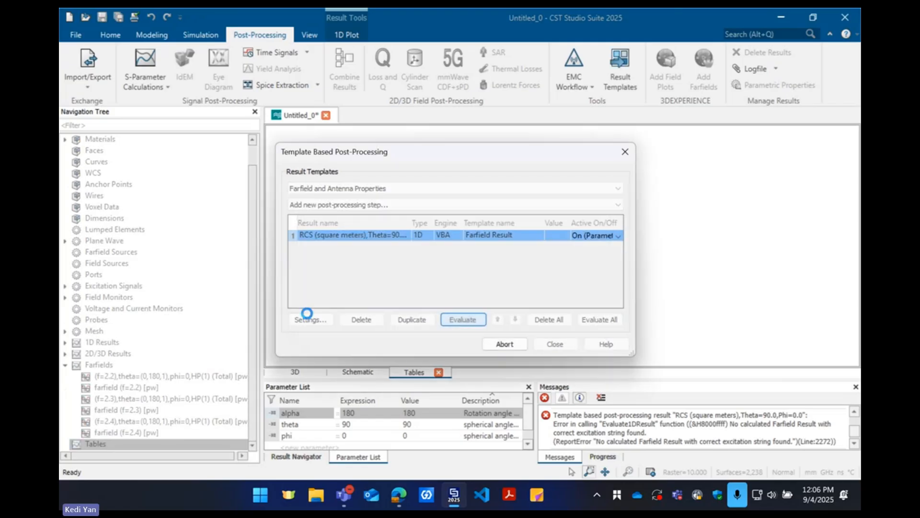
click(623, 152)
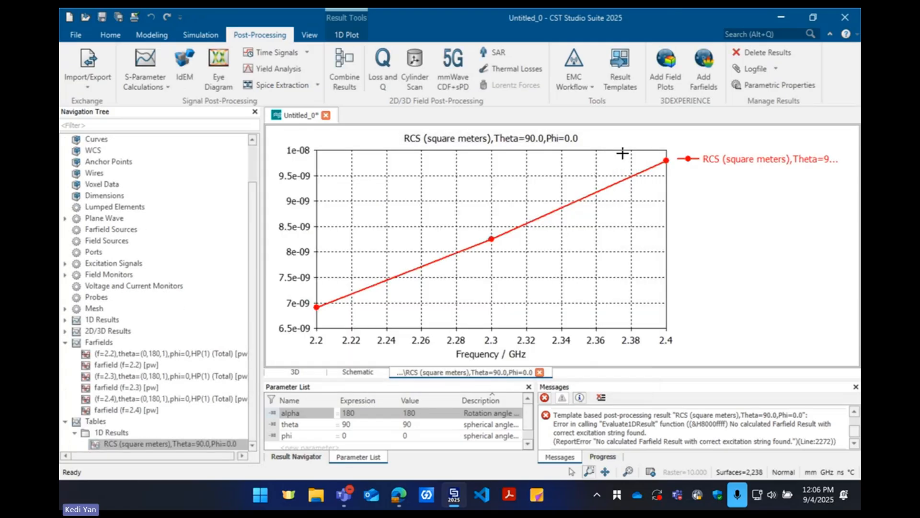
click(602, 398)
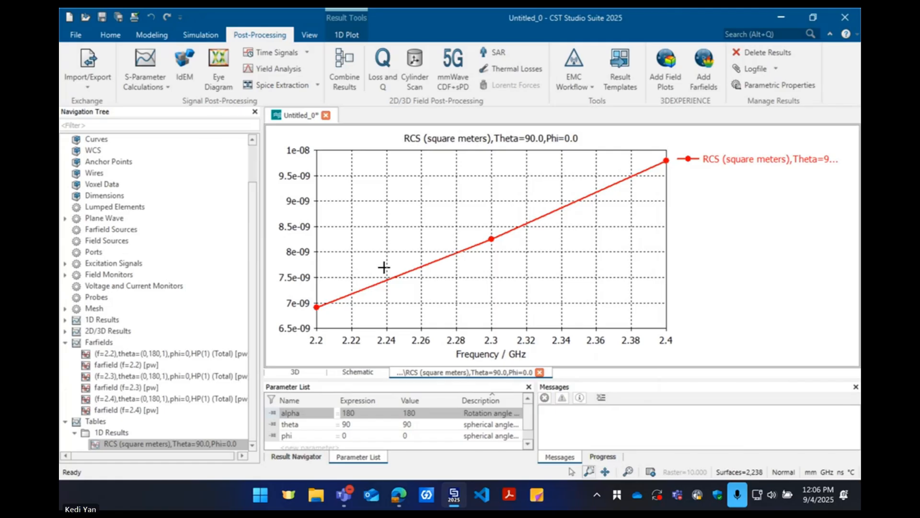